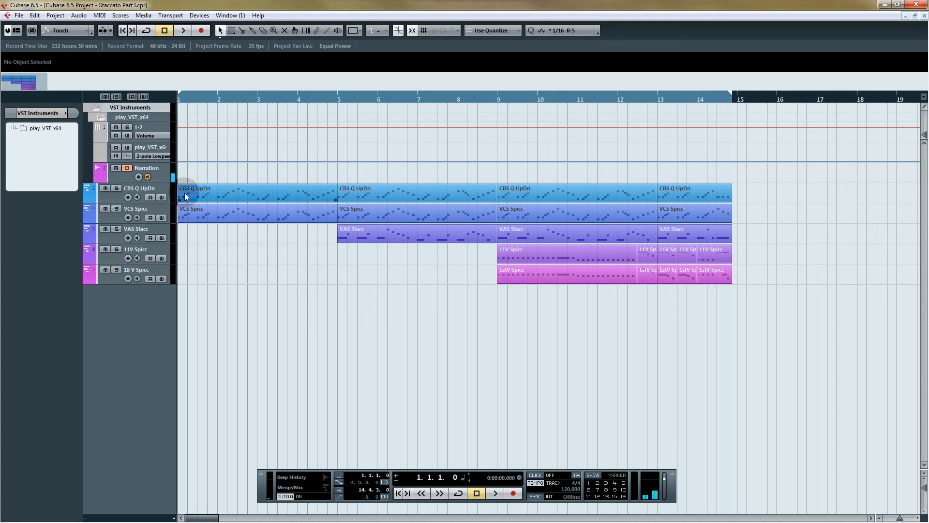
Open the CBS Q UpDn track's Play instrument and select the CBS Quick UD RRx6 patch in its browser
left_click(163, 191)
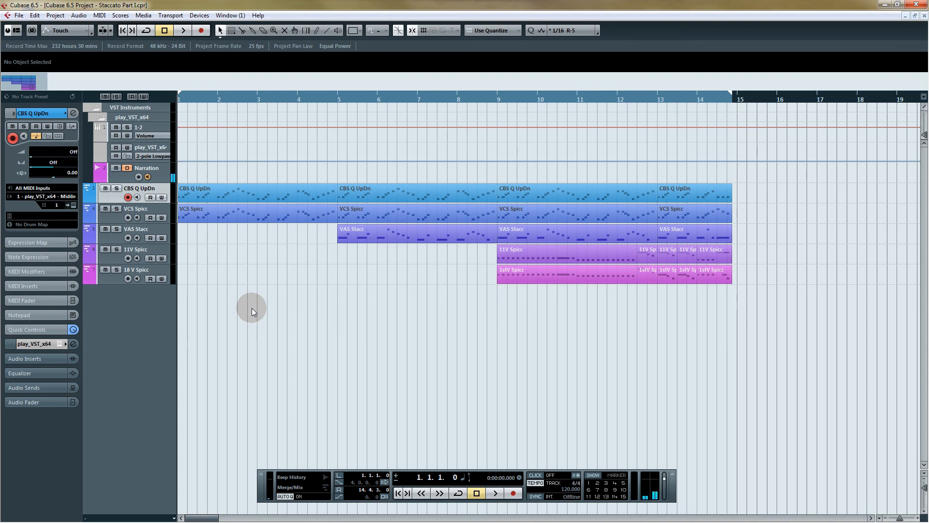
left_click(73, 204)
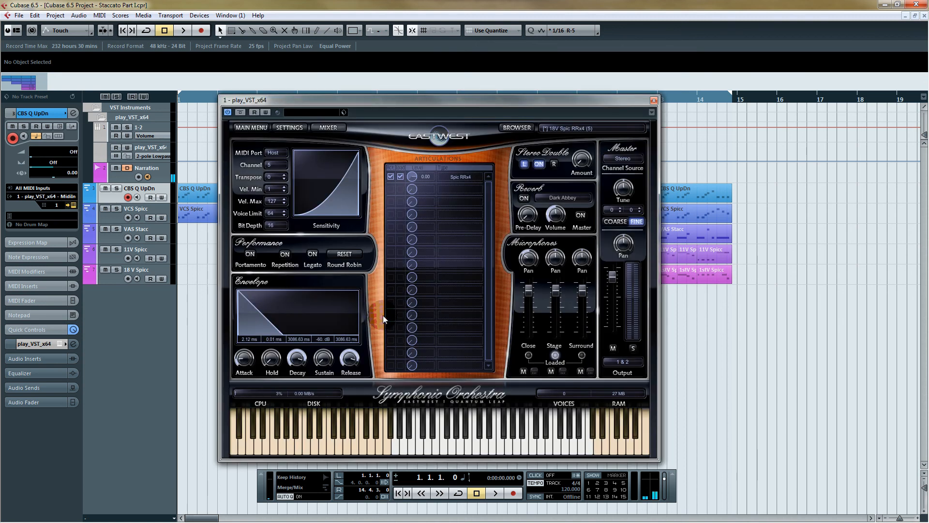
left_click(518, 126)
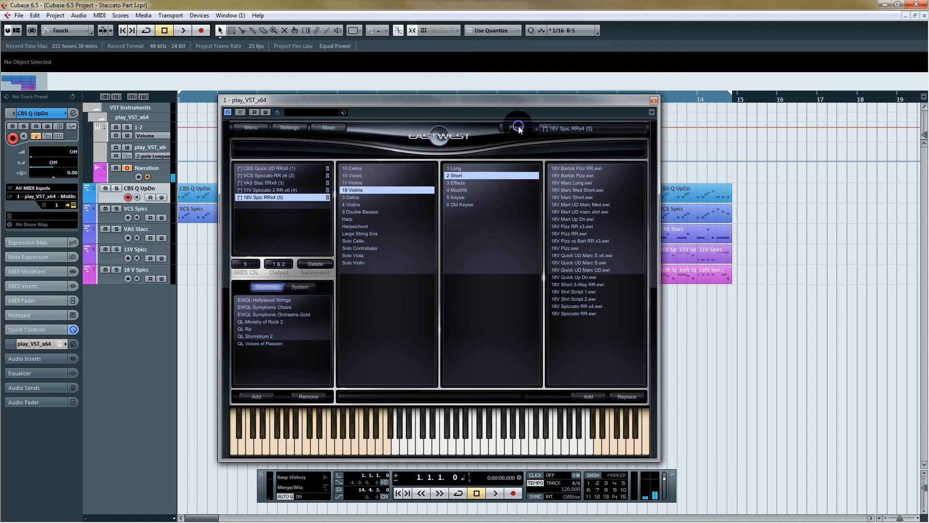
left_click(289, 169)
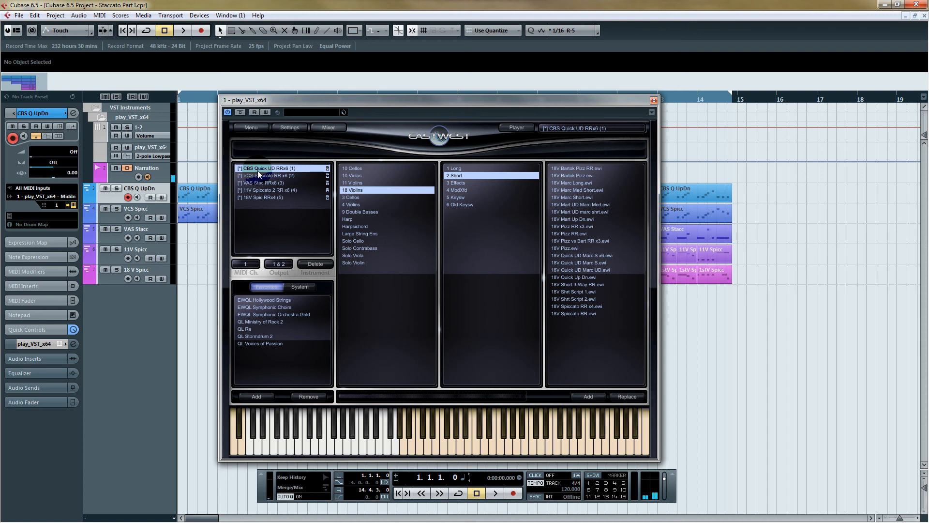
Browse the short articulations of the 9 Double Basses and highlight CBS Quick Up Dn x6.ewi
left_click(376, 212)
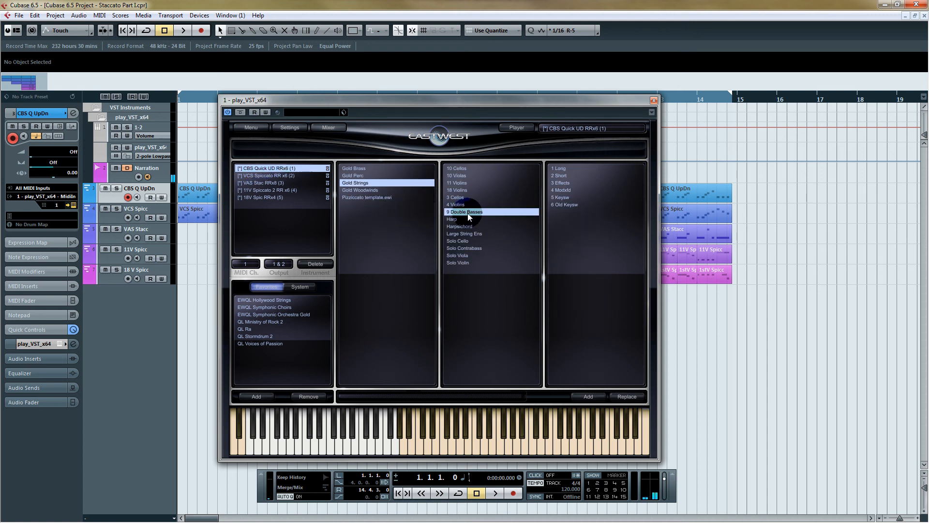
left_click(560, 176)
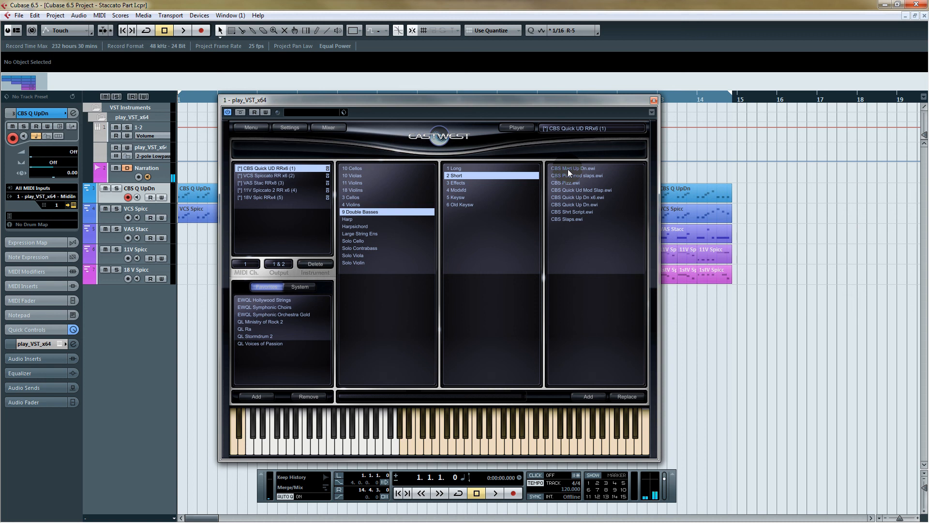
left_click(585, 207)
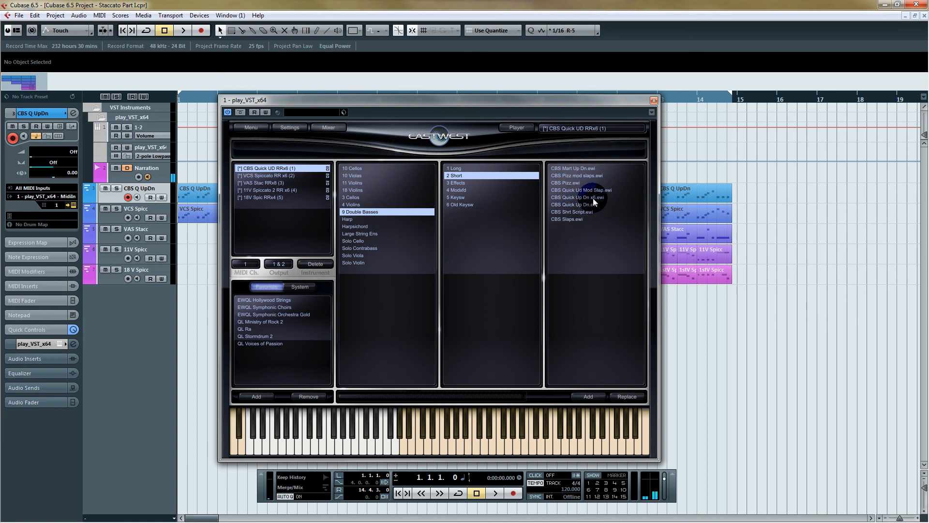
left_click(575, 197)
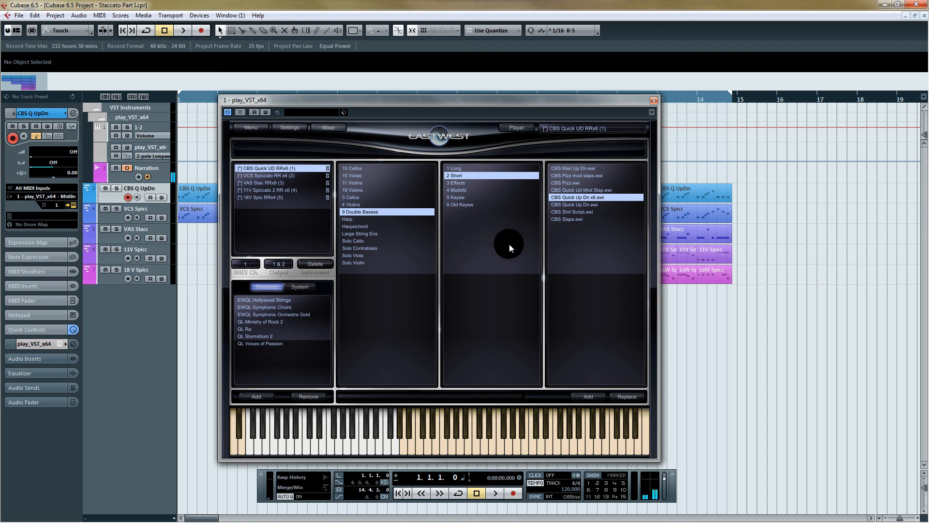
Browse the short articulations of the 10 Cellos, 10 Violas, 11 Violins and 18 Violins, and close the instrument window
left_click(359, 169)
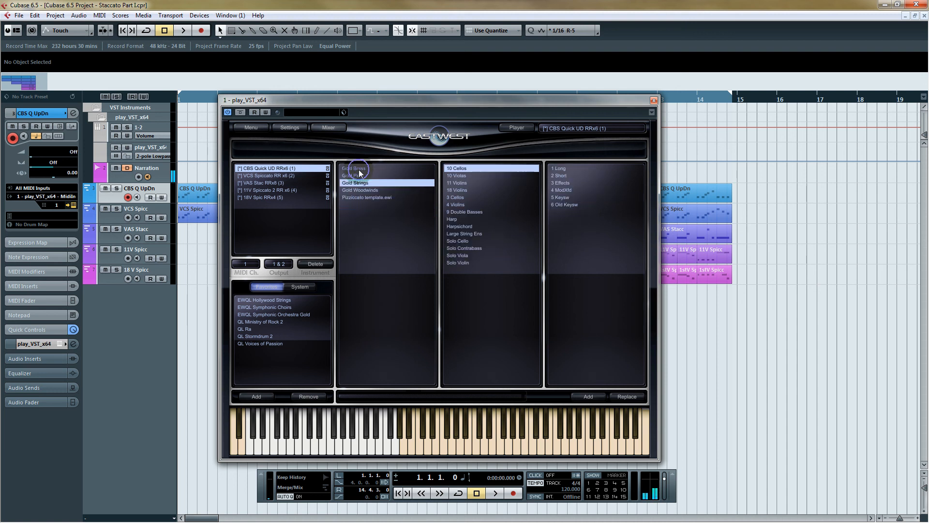
left_click(570, 176)
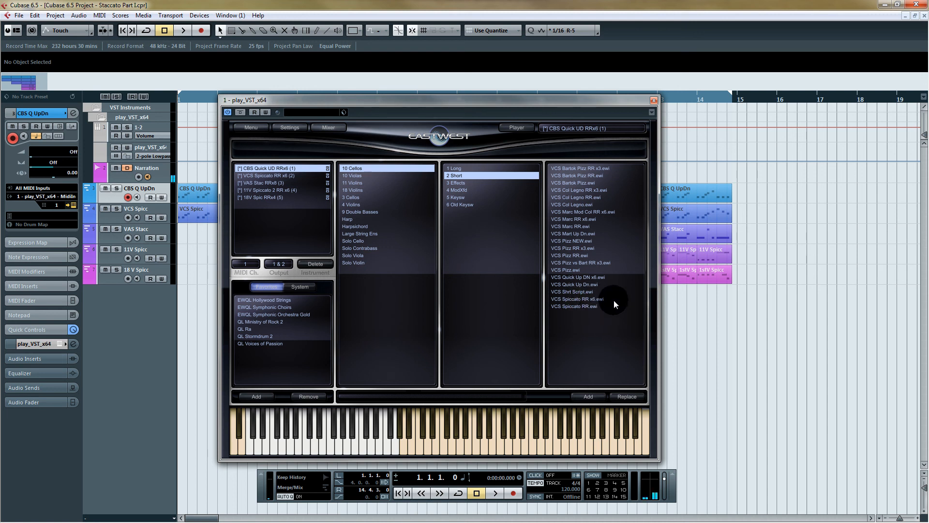
left_click(357, 175)
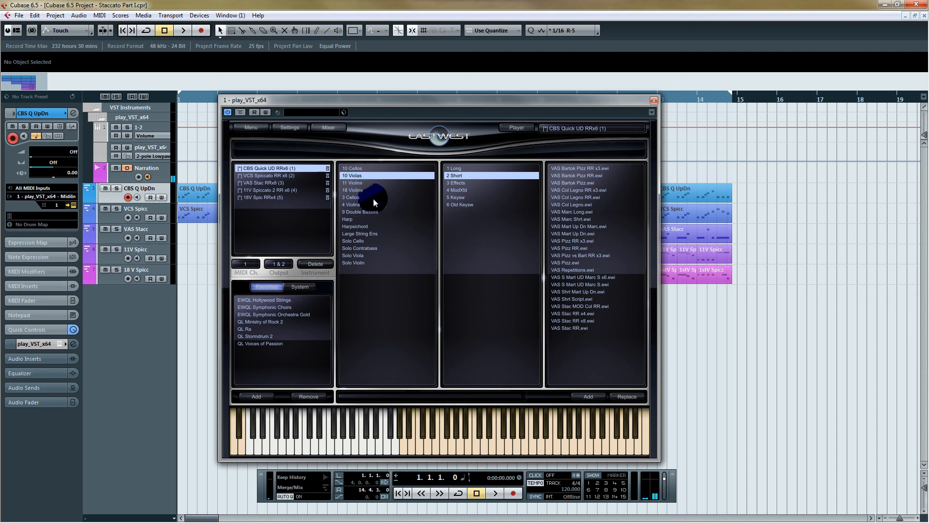
left_click(356, 183)
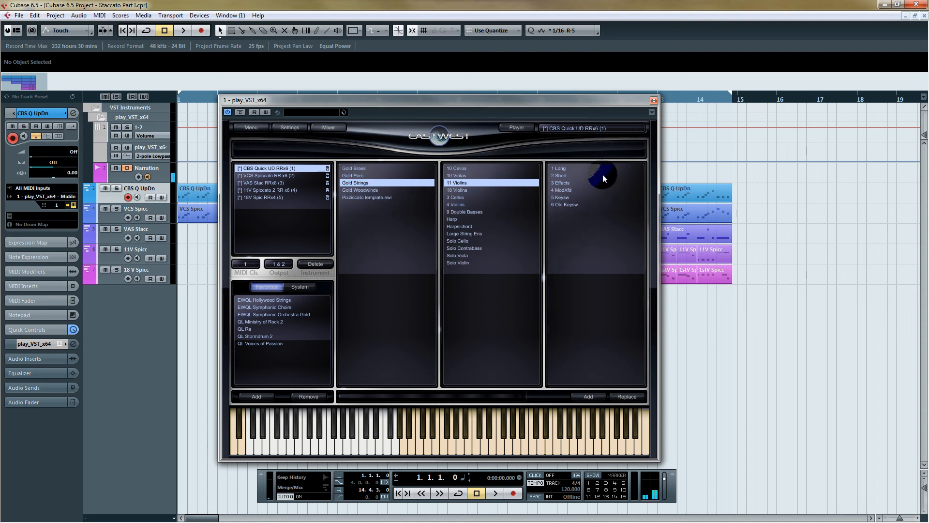
left_click(567, 175)
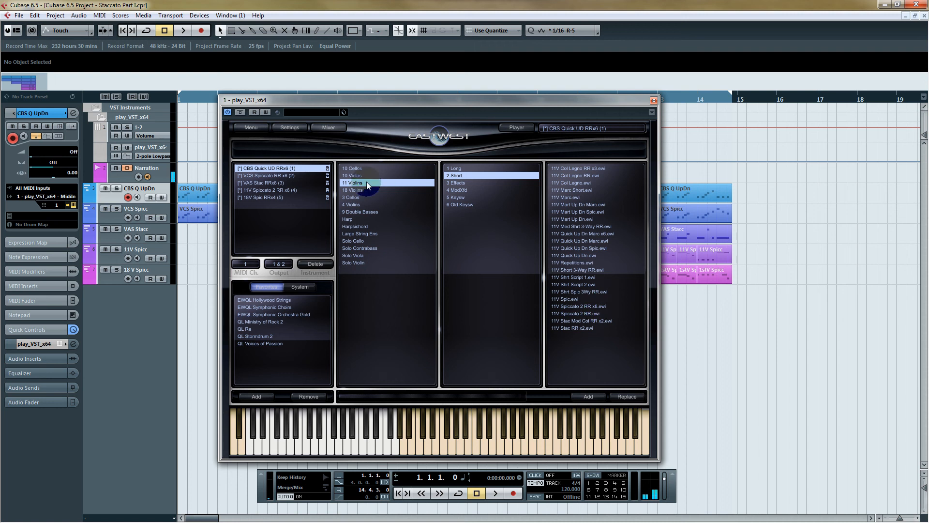
left_click(356, 190)
left_click(602, 176)
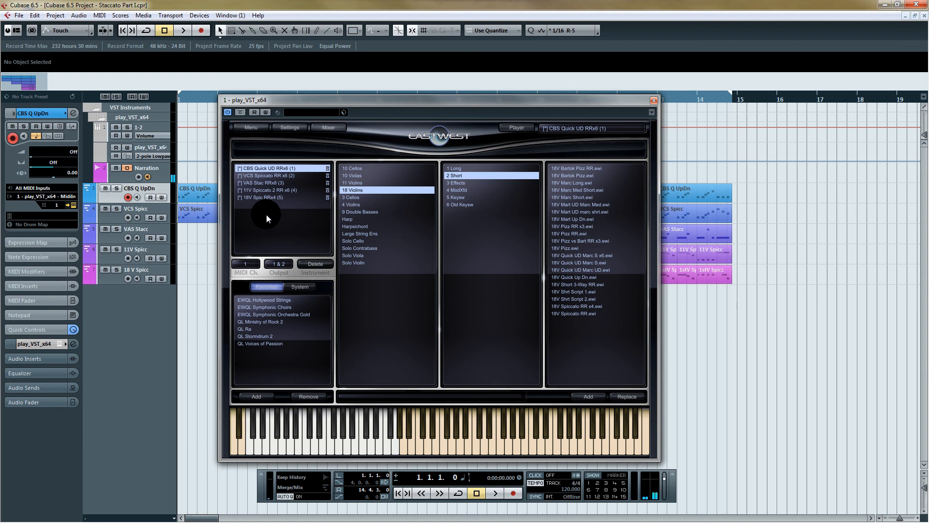
left_click(654, 100)
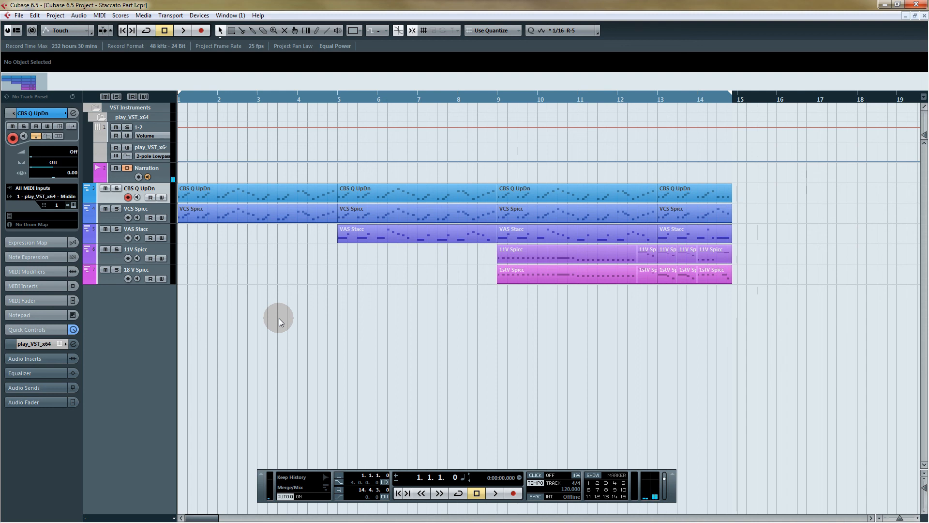
Play back the full staccato arrangement from bar 1 through bar 14 and stop playback
key("space")
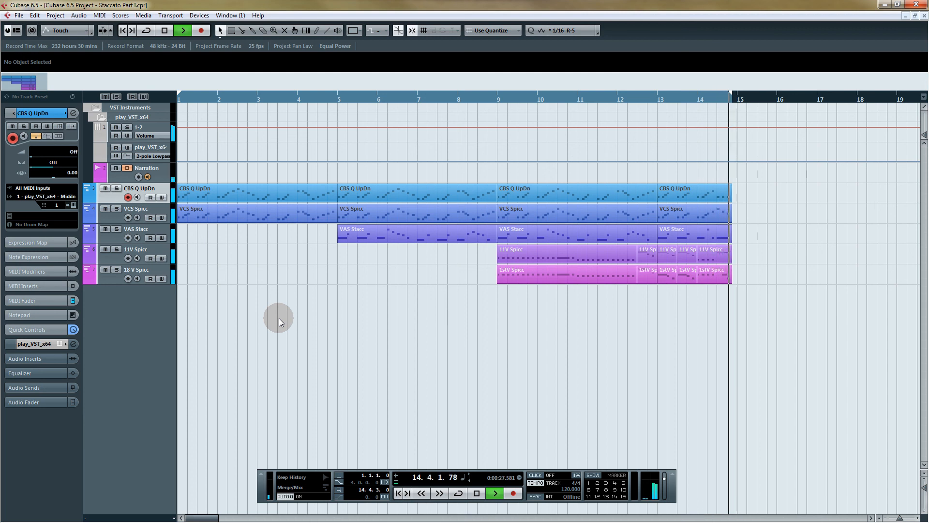
key("space")
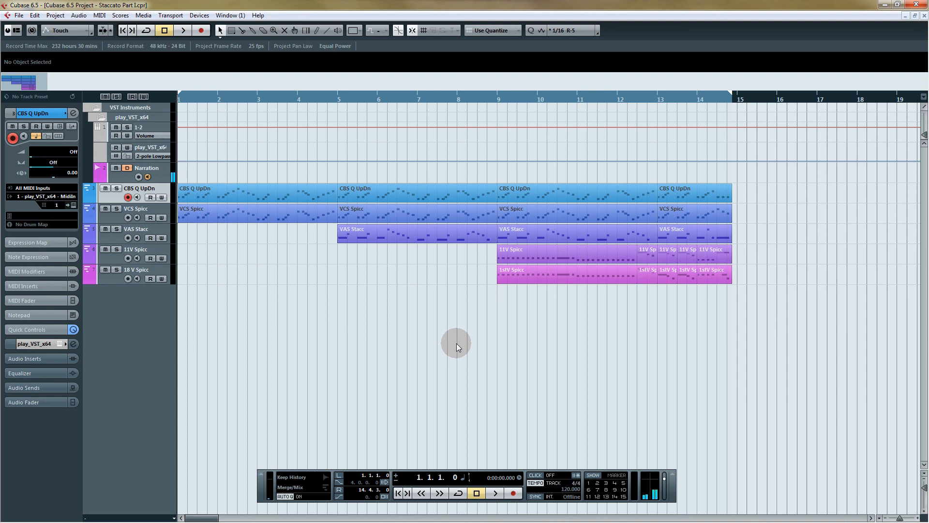
Solo the 11V Spicc and 18 V Spicc tracks and audition their parts starting from position 8.4.1
left_click_drag(490, 322, 734, 255)
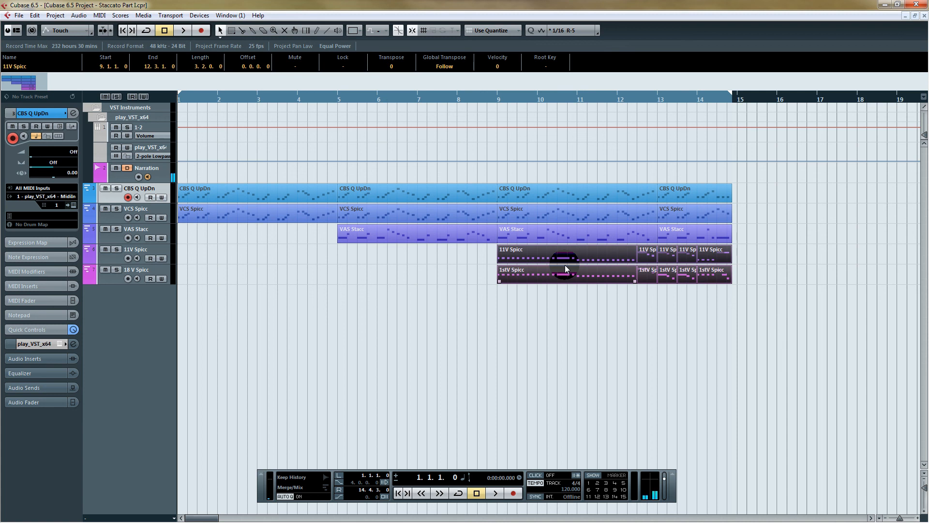
left_click(116, 250)
left_click(117, 269)
left_click(487, 100)
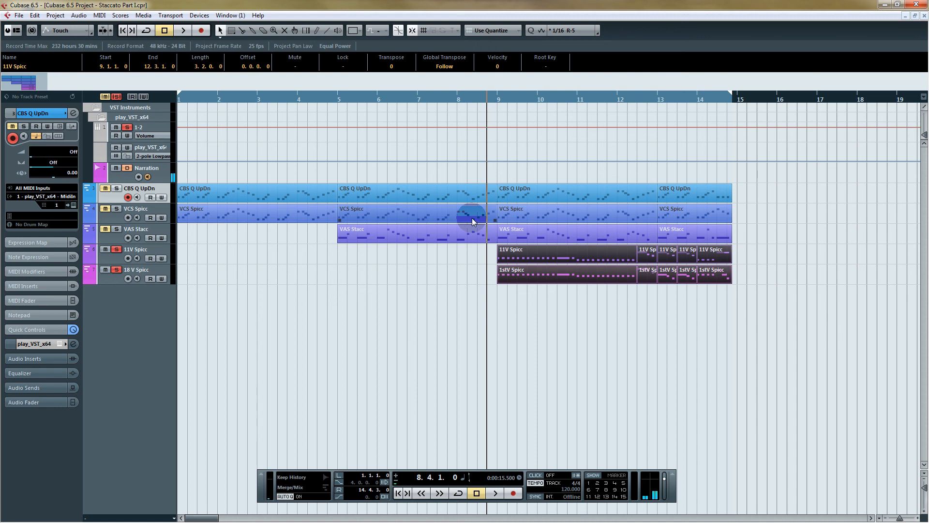
key("space")
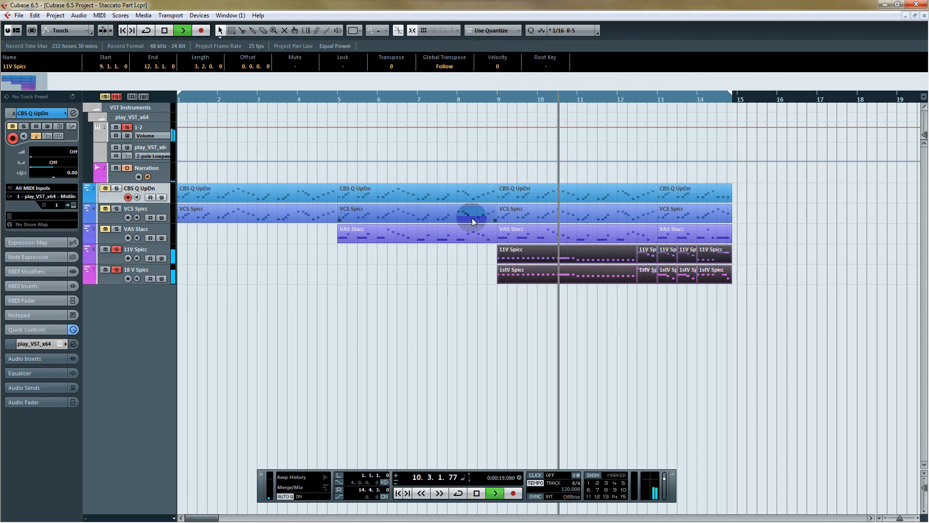
key("space")
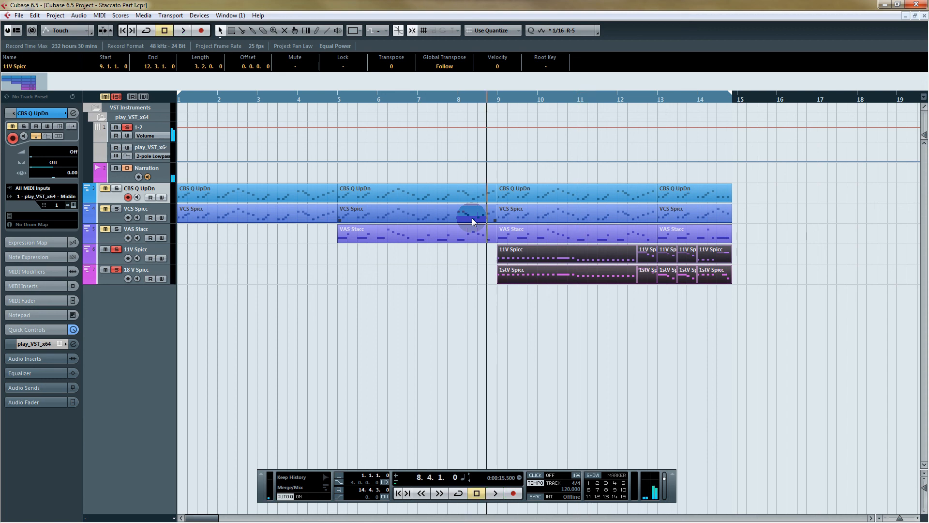
left_click(561, 270)
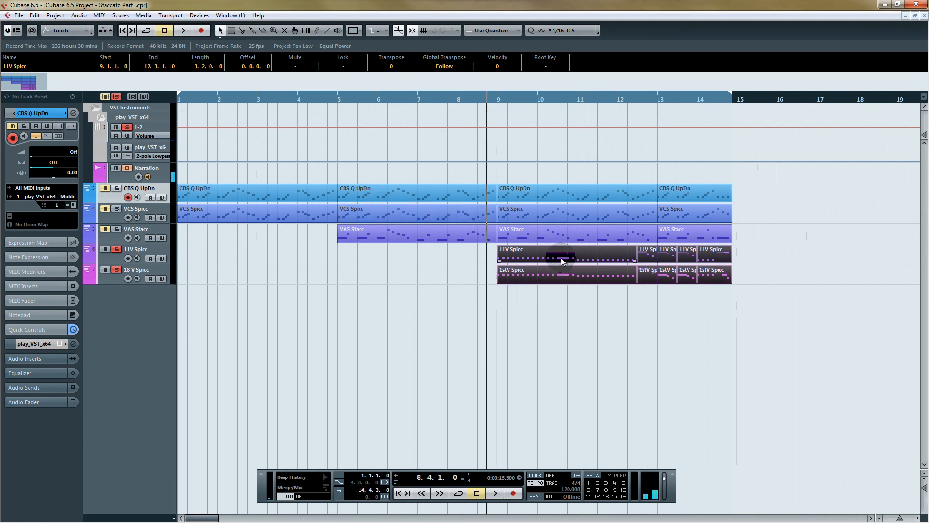
left_click(561, 317)
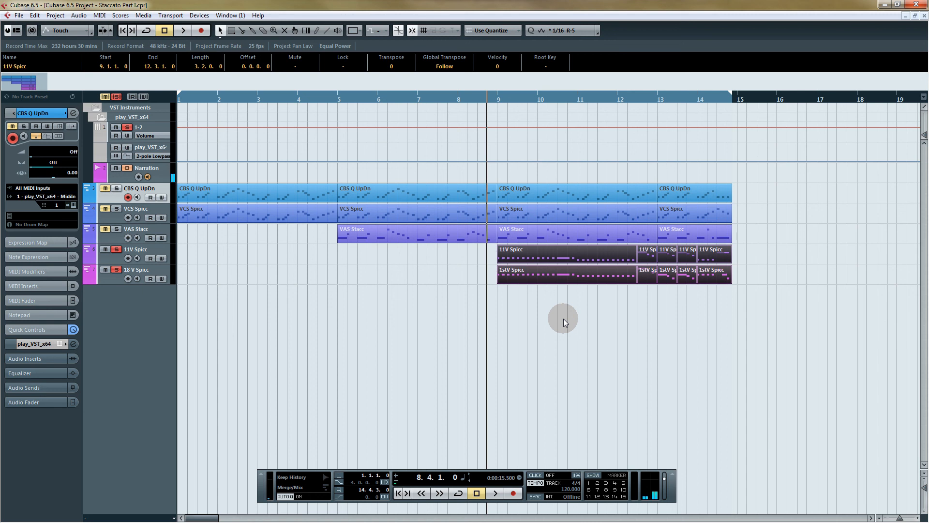
left_click(608, 223)
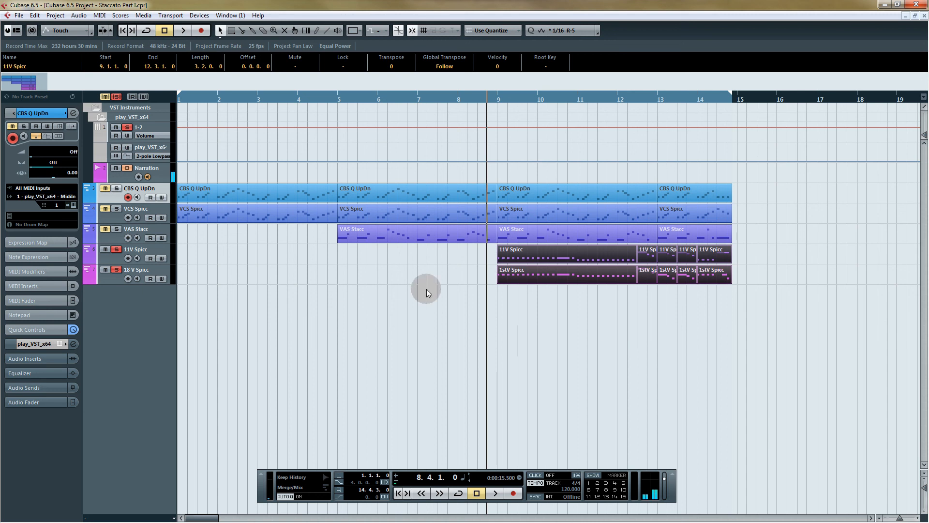
left_click(312, 213)
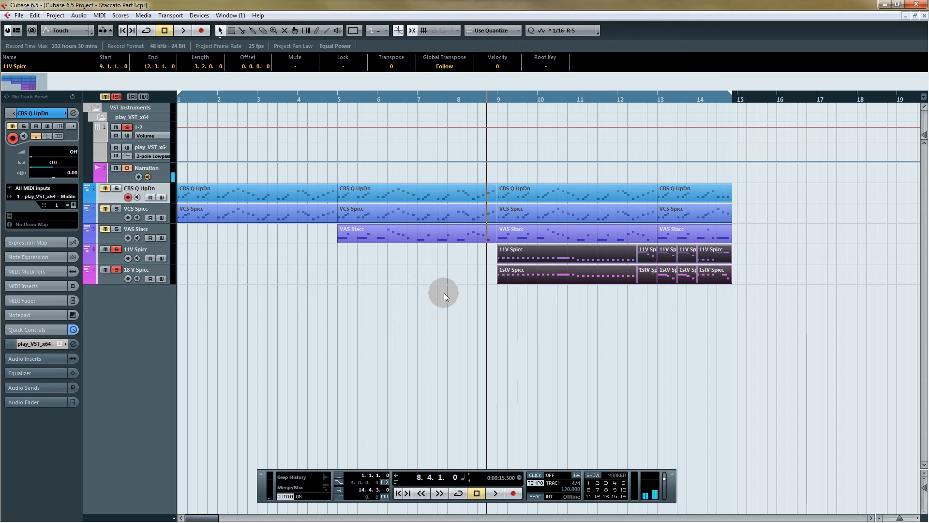
Open the first CBS Q UpDn part in the Key Editor to show its notes
left_click_drag(224, 255, 233, 196)
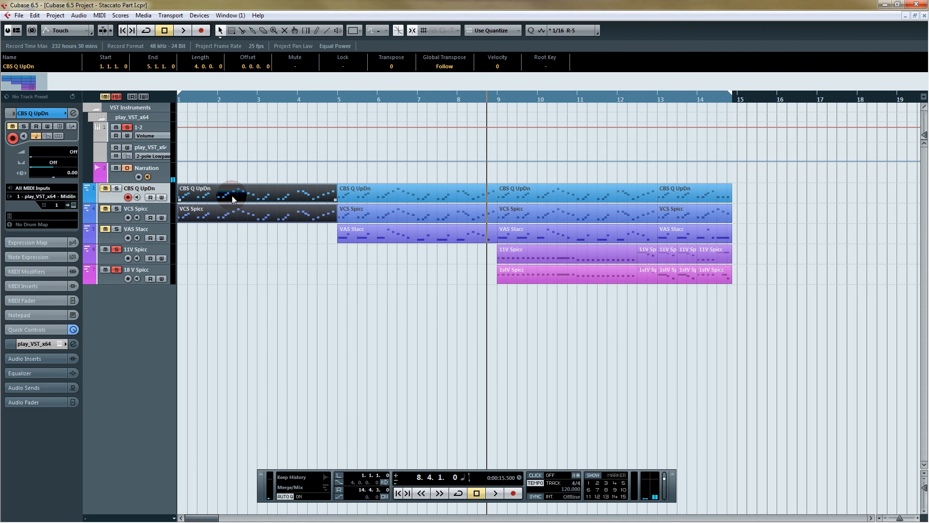
left_click_drag(234, 232, 231, 241)
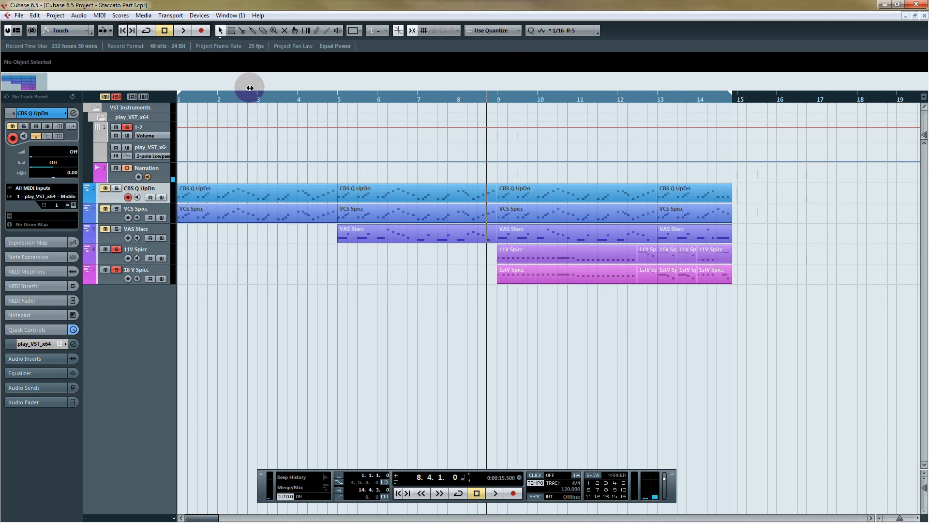
left_click_drag(250, 97, 249, 104)
left_click_drag(253, 233, 349, 237)
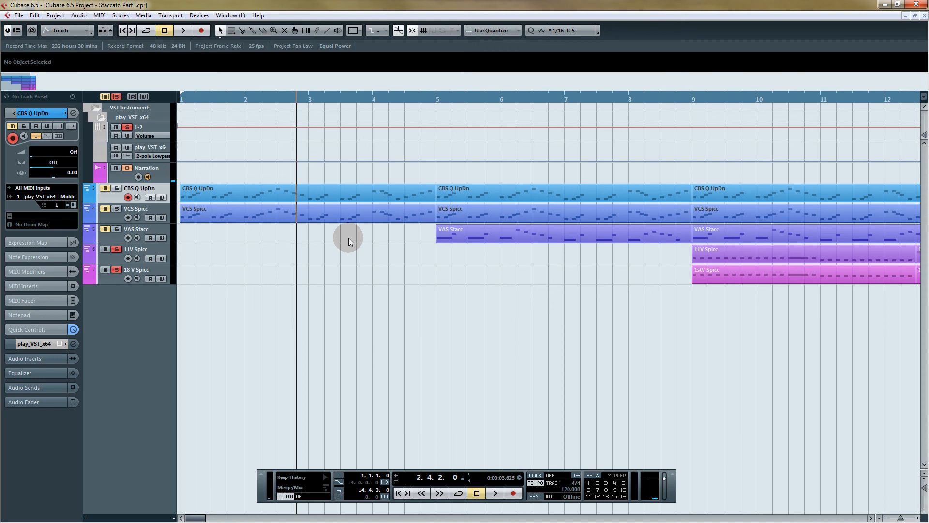
double_click(281, 193)
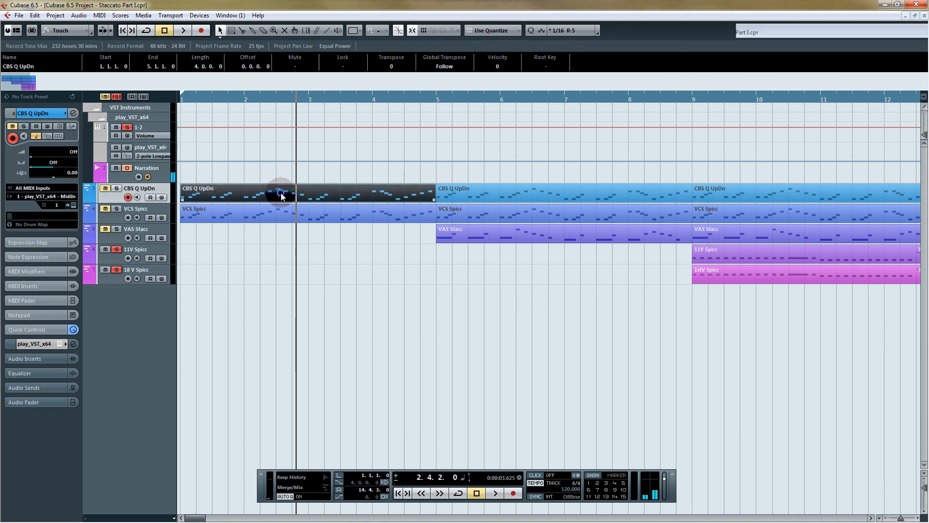
scroll(277, 312, "down", 7)
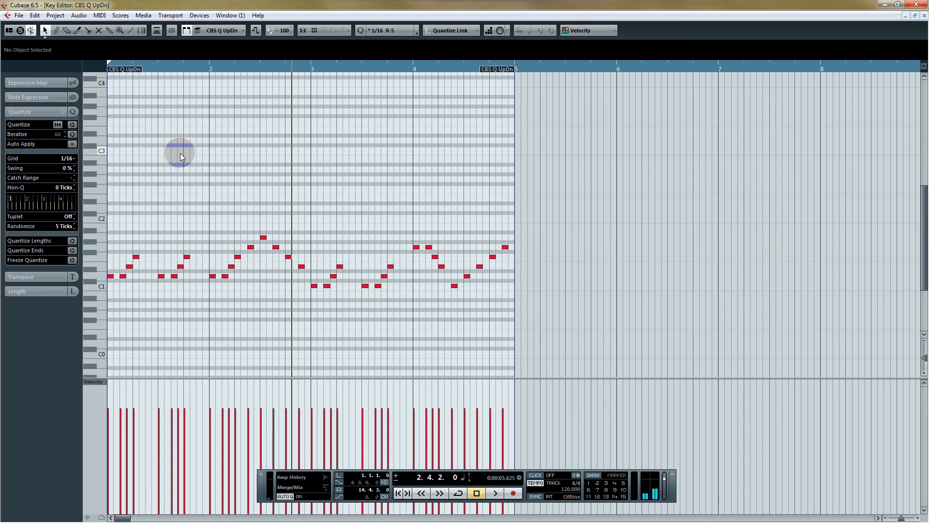
Move the E1 note before beat 1.4 slightly earlier to 1.3.3.105, and shift the following note slightly late off the grid
left_click_drag(170, 64, 171, 70)
left_click_drag(189, 204, 267, 201)
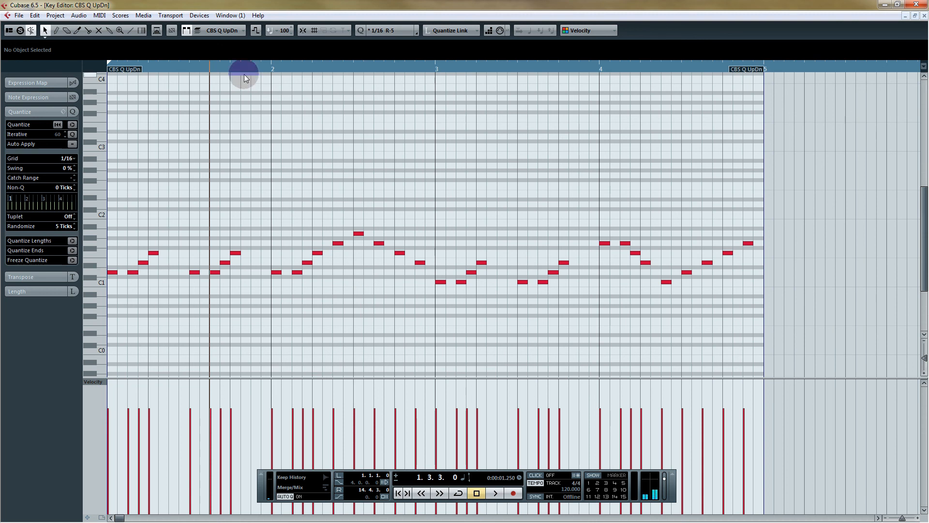
left_click_drag(190, 69, 315, 191)
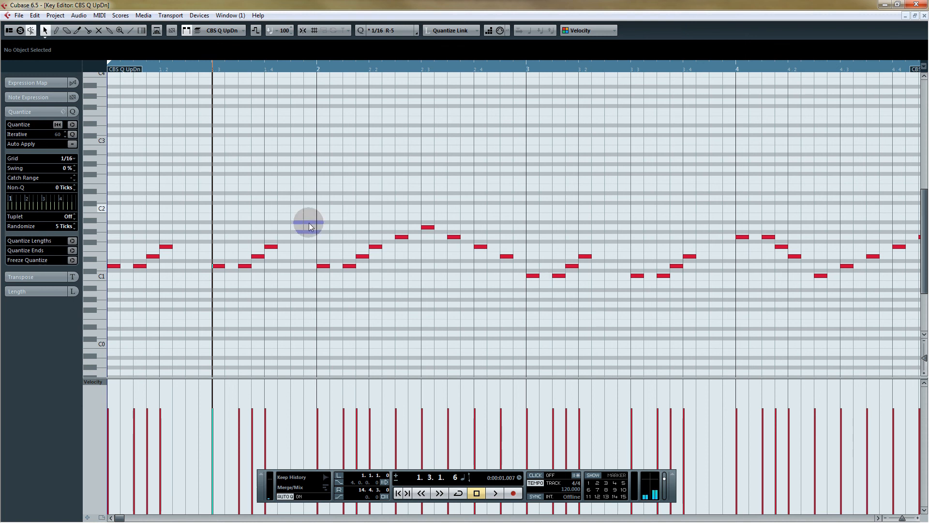
left_click_drag(234, 69, 232, 79)
left_click(349, 247)
left_click_drag(349, 250, 313, 259)
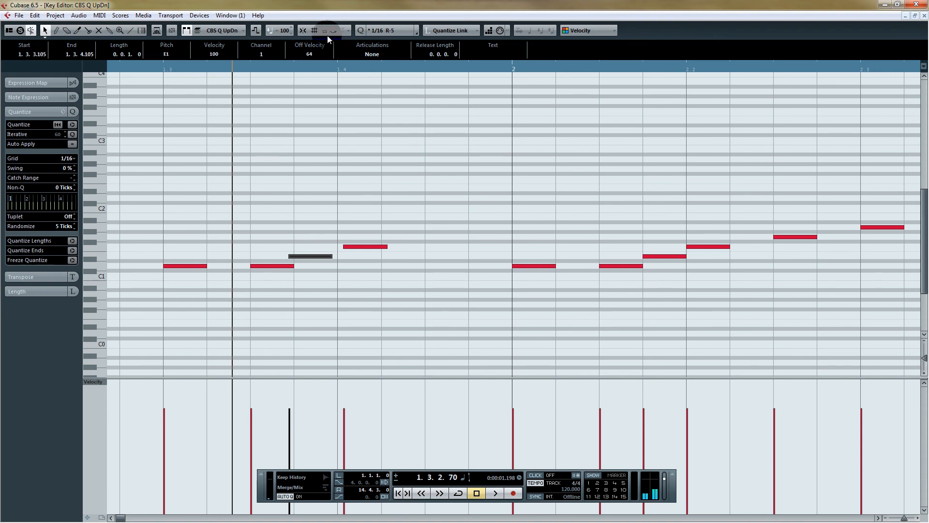
Set the Key Editor's quantize grid to 1/128
left_click(387, 32)
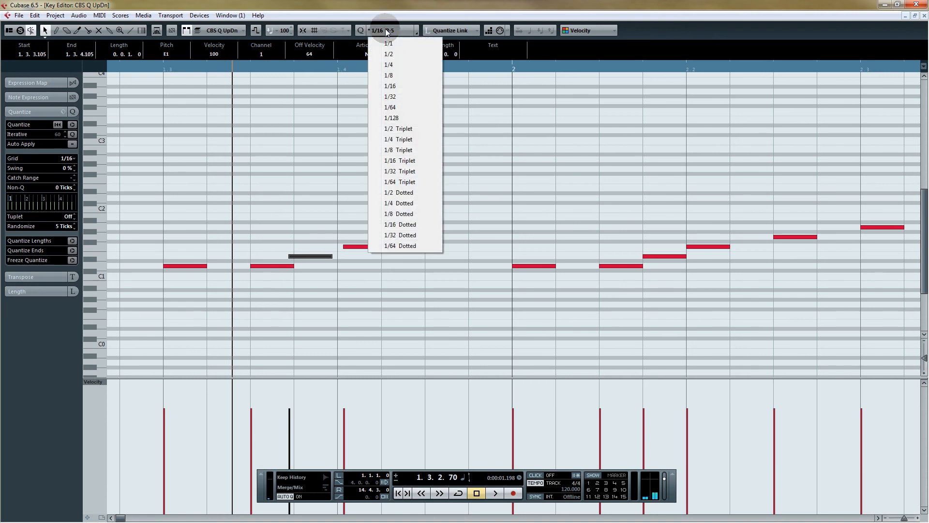
left_click(393, 118)
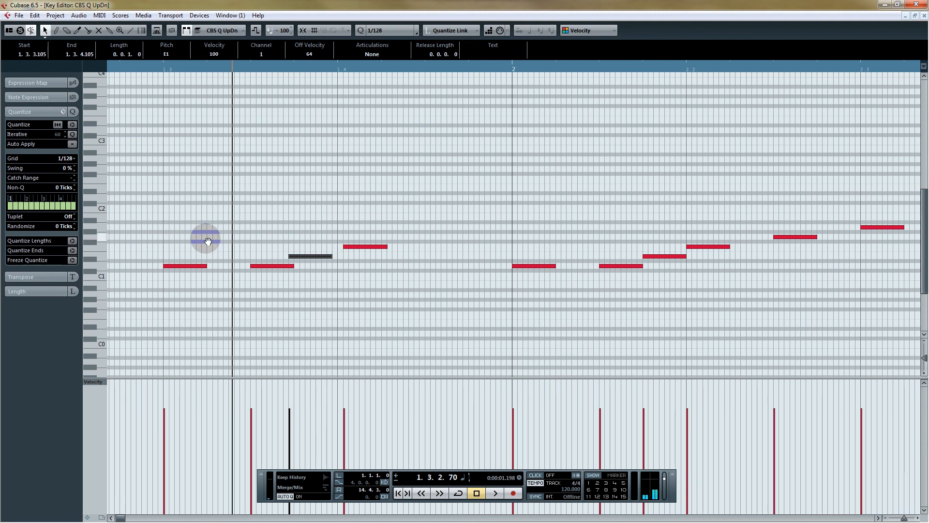
Move the D1 note on beat 1.3 slightly early to start at 1.2.4.114
left_click_drag(203, 240, 276, 234)
left_click_drag(247, 70, 246, 77)
left_click_drag(270, 228, 295, 211)
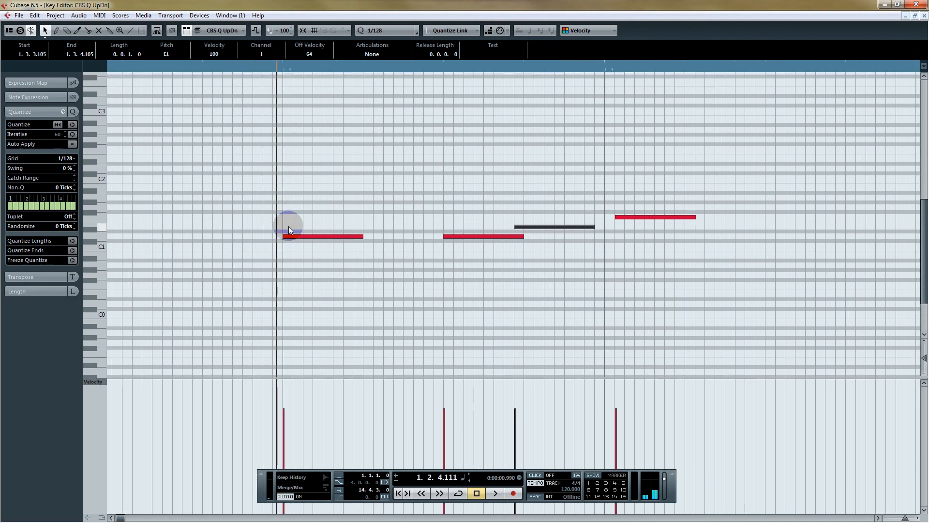
mouse_move(291, 235)
left_mouse_down()
mouse_move(299, 239)
mouse_move(289, 237)
left_mouse_up()
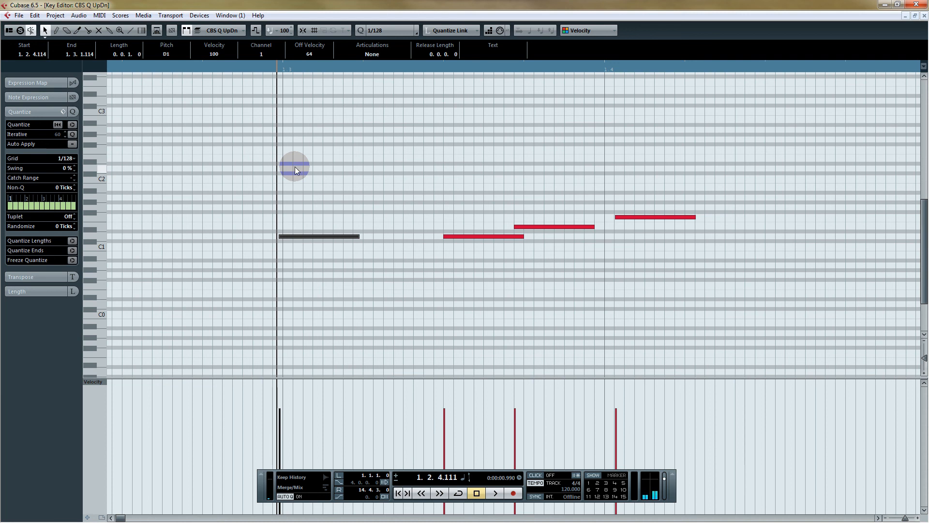
Nudge the note on beat 1.2 slightly late, the second D1 note to 1.1.2.112 and the first note to 1.1.1.3
left_click_drag(221, 207, 450, 194)
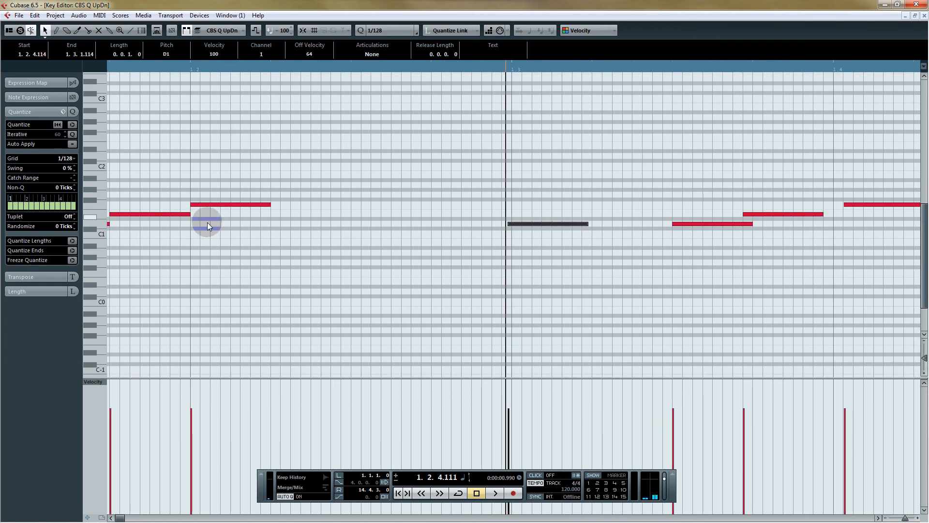
left_click_drag(196, 204, 403, 266)
left_click_drag(310, 213, 305, 213)
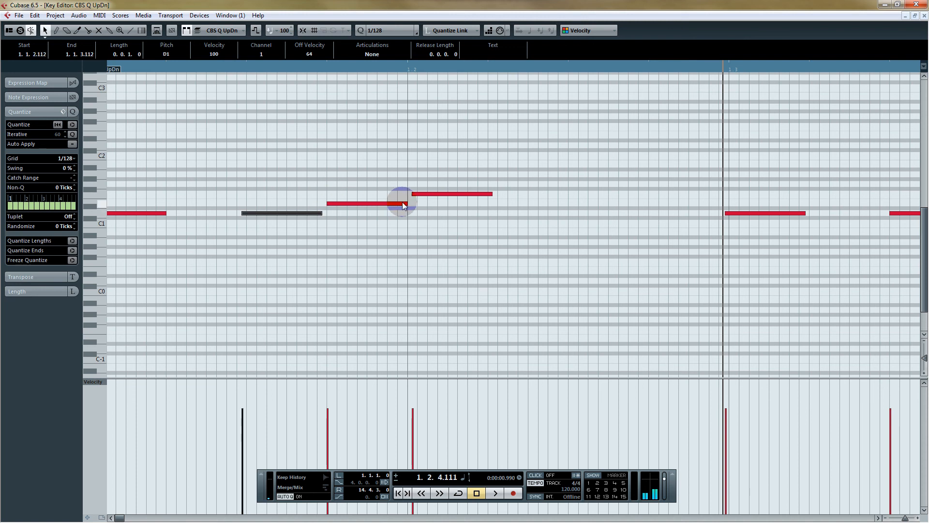
left_click_drag(168, 243, 257, 243)
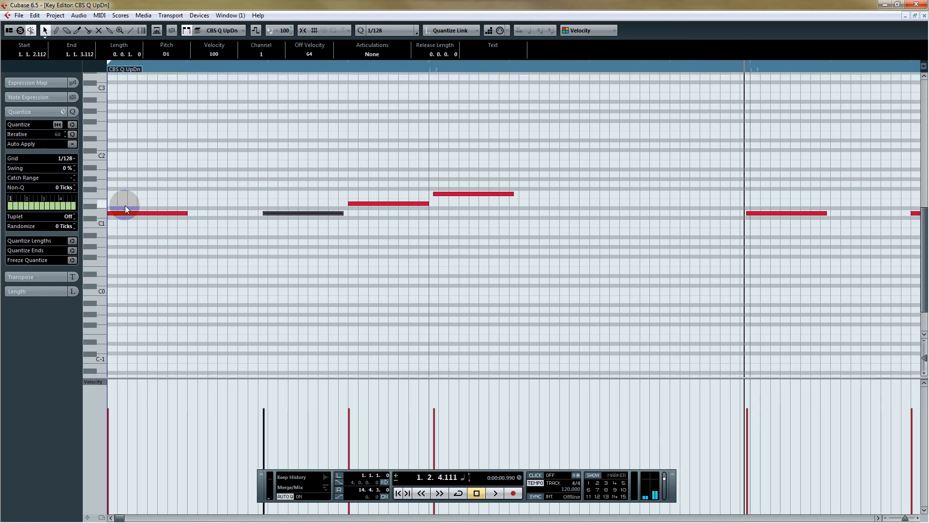
left_click_drag(119, 213, 121, 214)
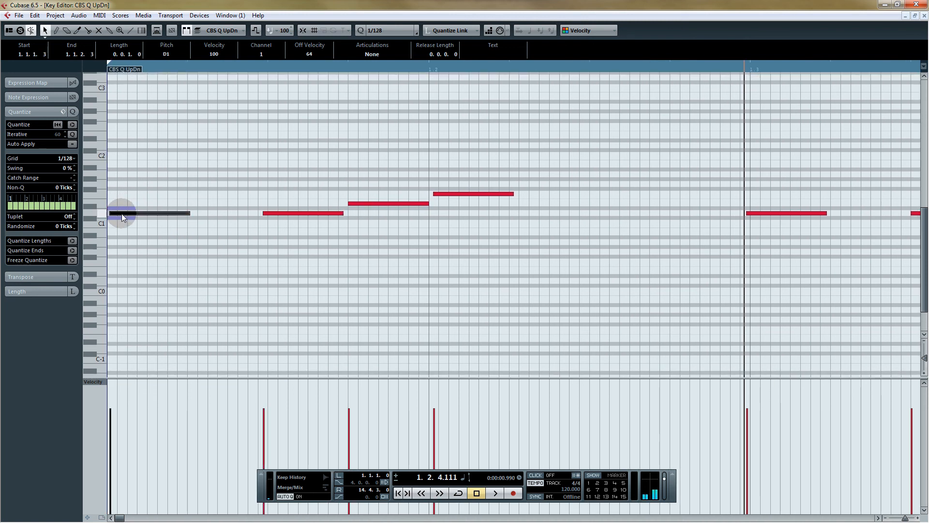
Set the Key Editor's quantize grid back to 1/16
left_click_drag(705, 244, 519, 238)
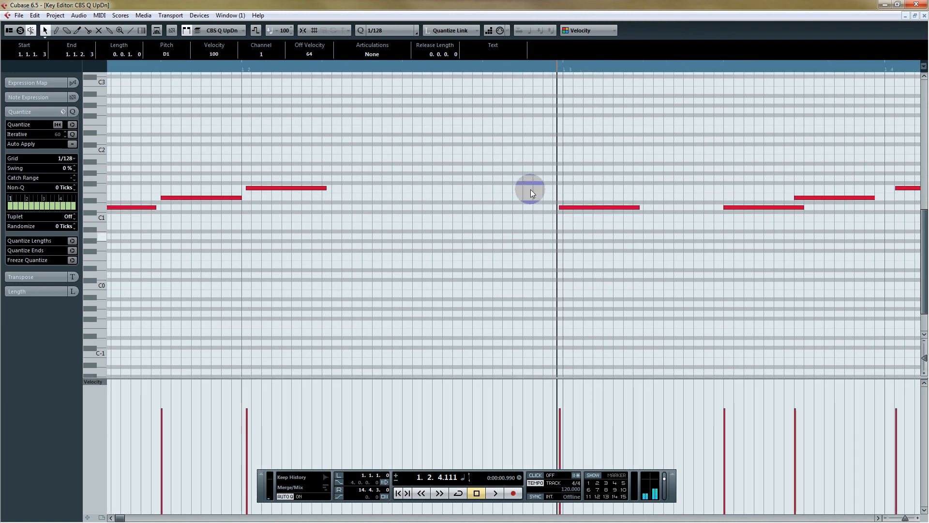
left_click_drag(547, 70, 543, 55)
left_click_drag(241, 238, 345, 252)
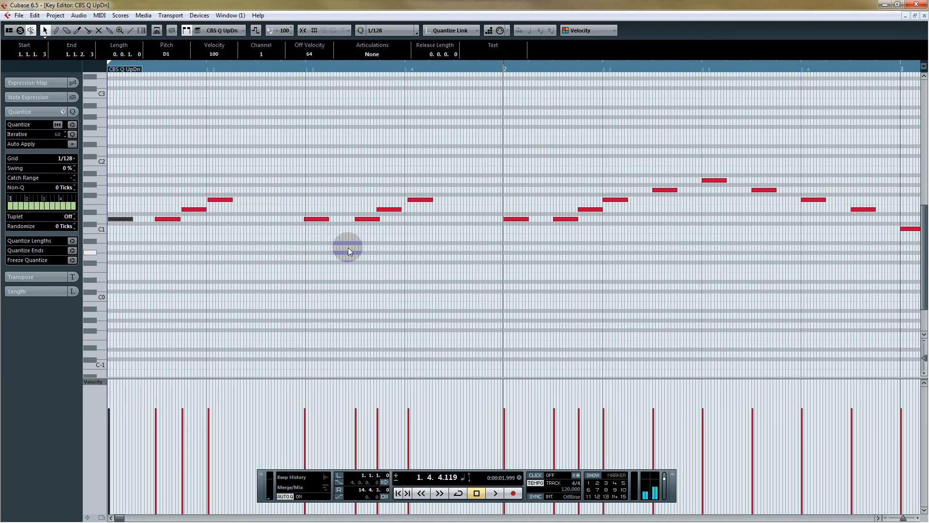
left_click(387, 30)
left_click(395, 87)
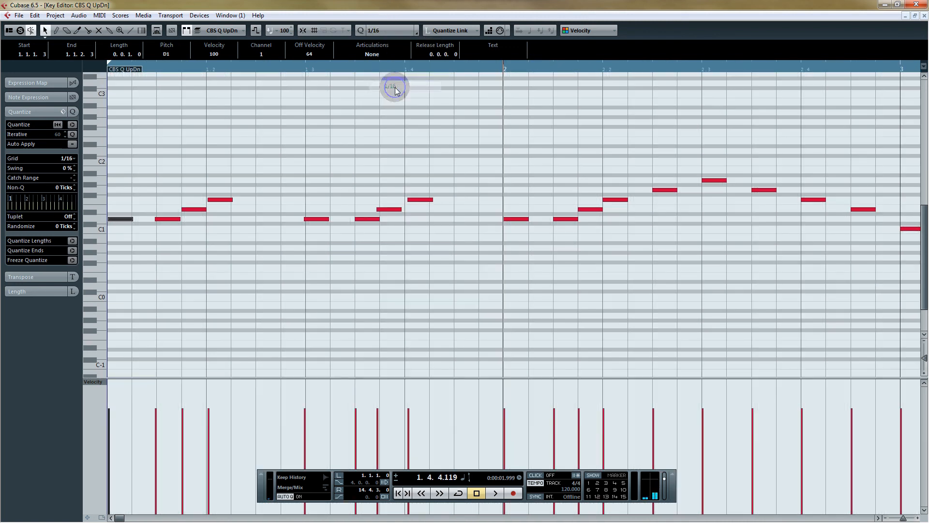
Undo all the manual note timing shifts in the CBS Q UpDn part and deselect the notes
left_click_drag(205, 171, 280, 176)
left_click_drag(284, 68, 283, 57)
left_click_drag(153, 235, 327, 235)
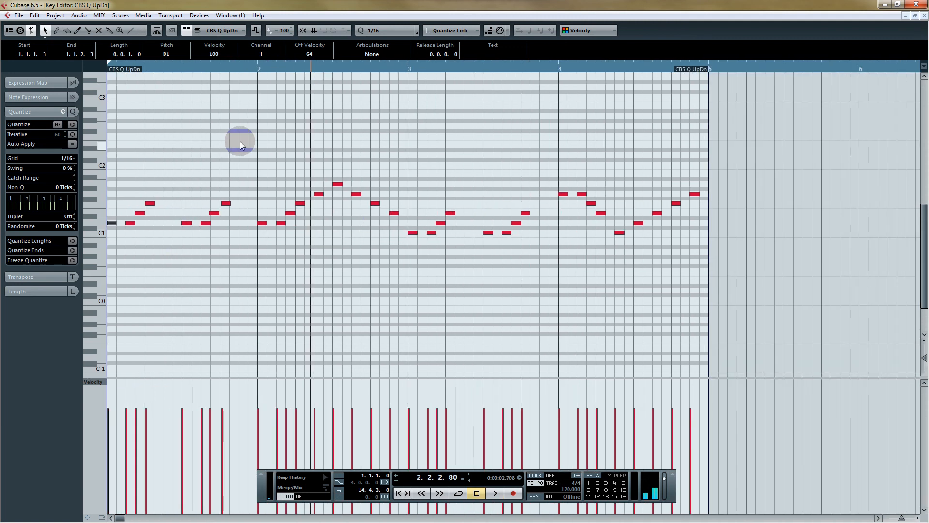
key("ctrl+z")
key("ctrl+z")
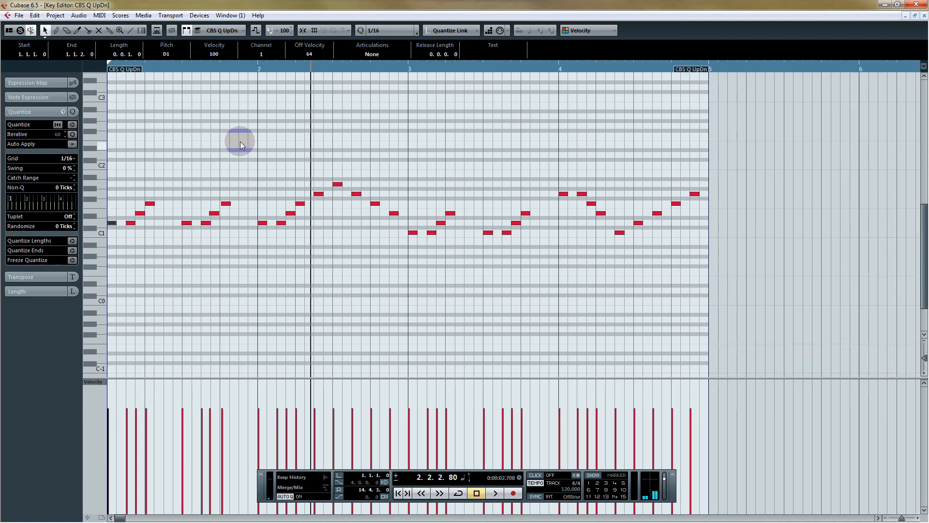
key("ctrl+z")
key("ctrl+z")
key("ctrl+z")
key("ctrl+z")
key("ctrl+z")
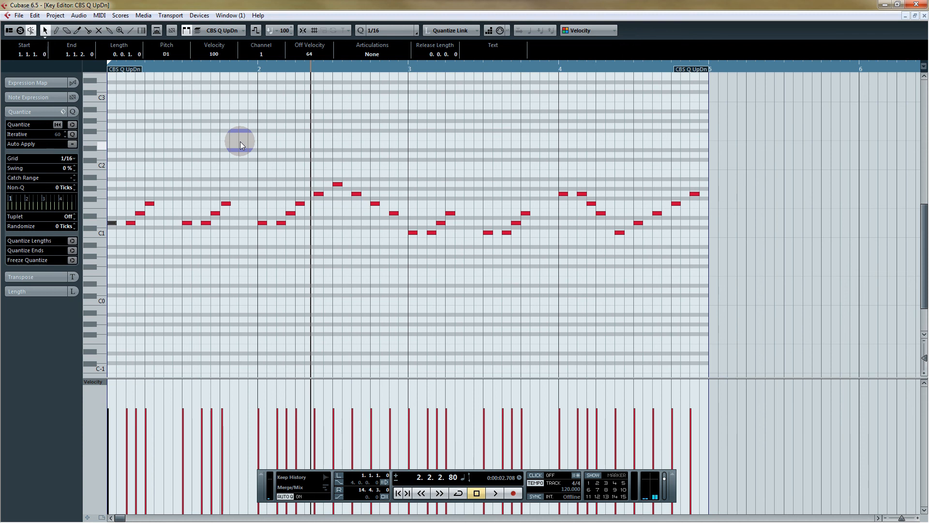
key("ctrl+z")
left_click(240, 142)
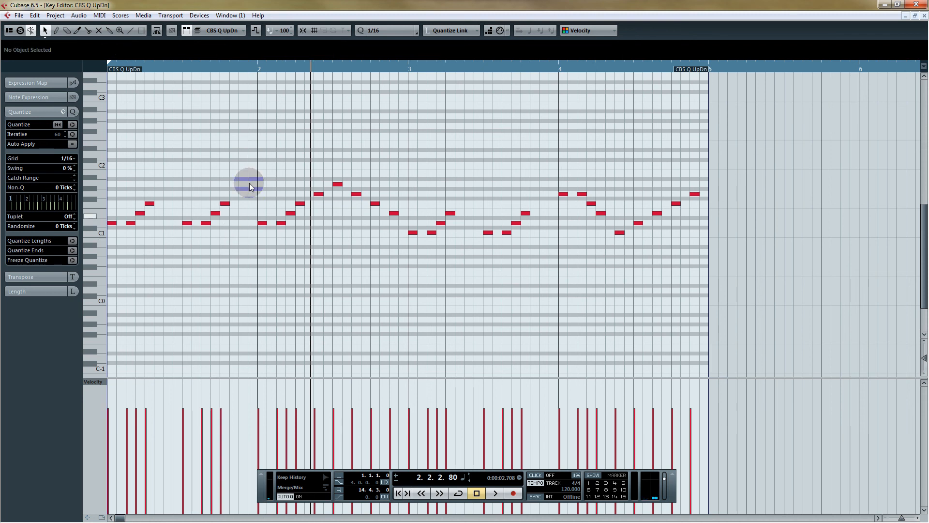
Close the Key Editor and show the whole arrangement in the Project window
left_click(110, 66)
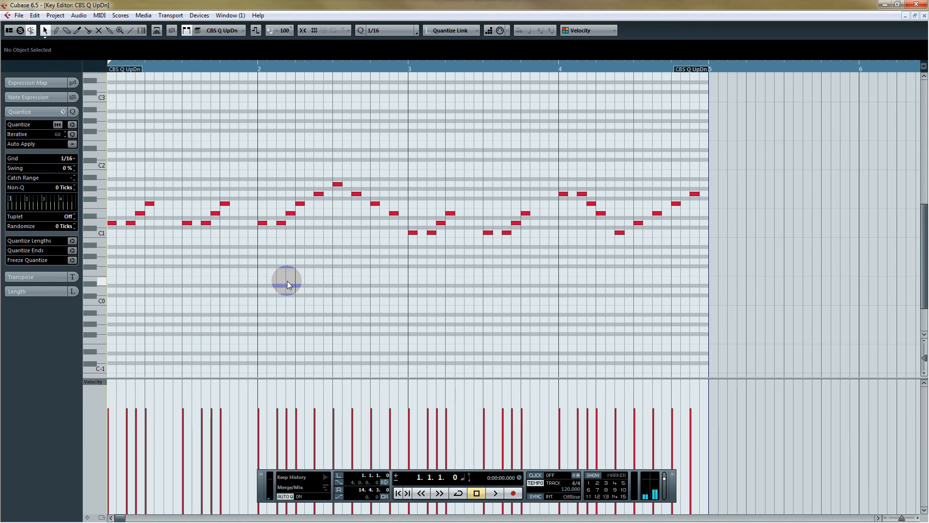
left_click(924, 16)
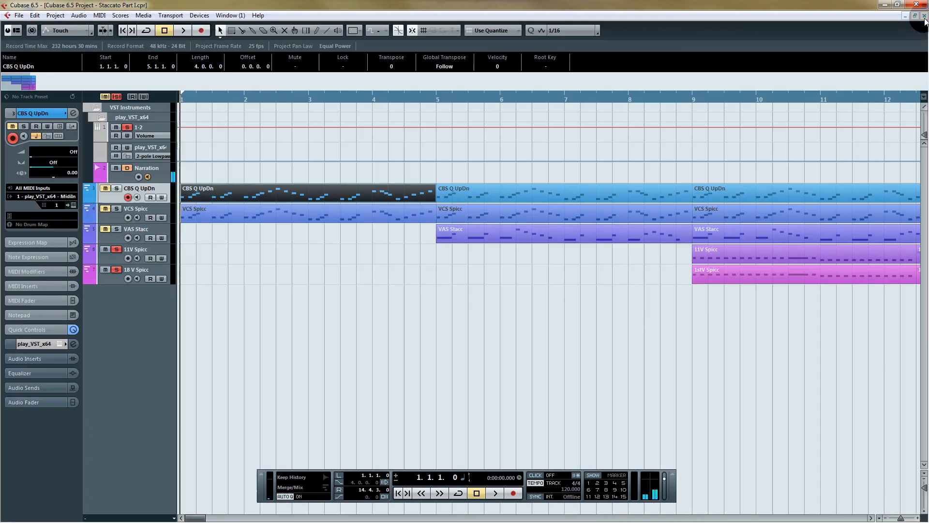
left_click(422, 98)
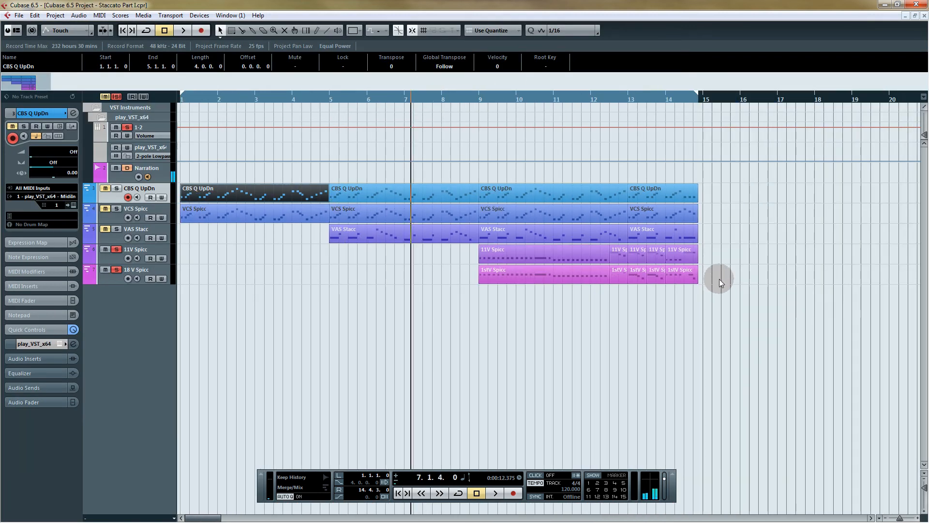
left_click_drag(720, 190, 823, 203)
left_click(283, 197)
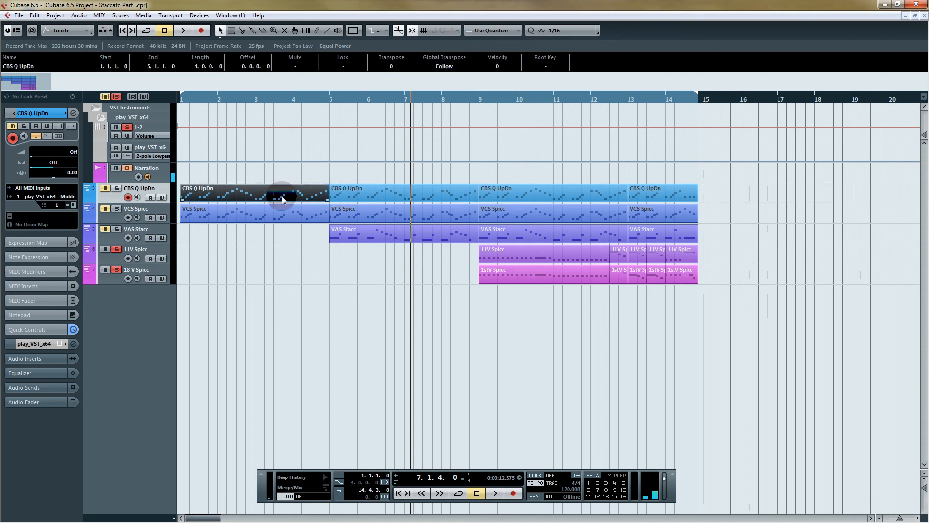
Open the first CBS Q UpDn part in the Key Editor and select all its notes, keeping the Quantize settings shown
double_click(242, 195)
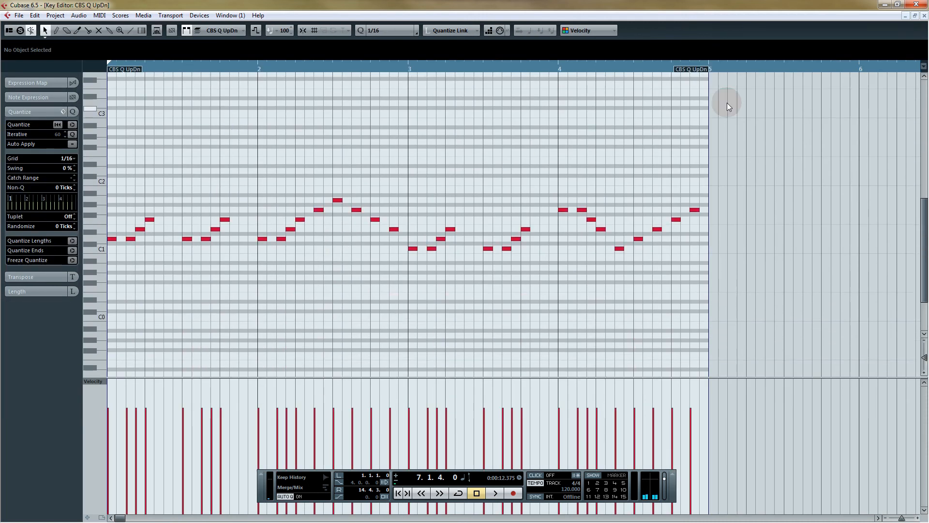
left_click_drag(753, 109, 35, 334)
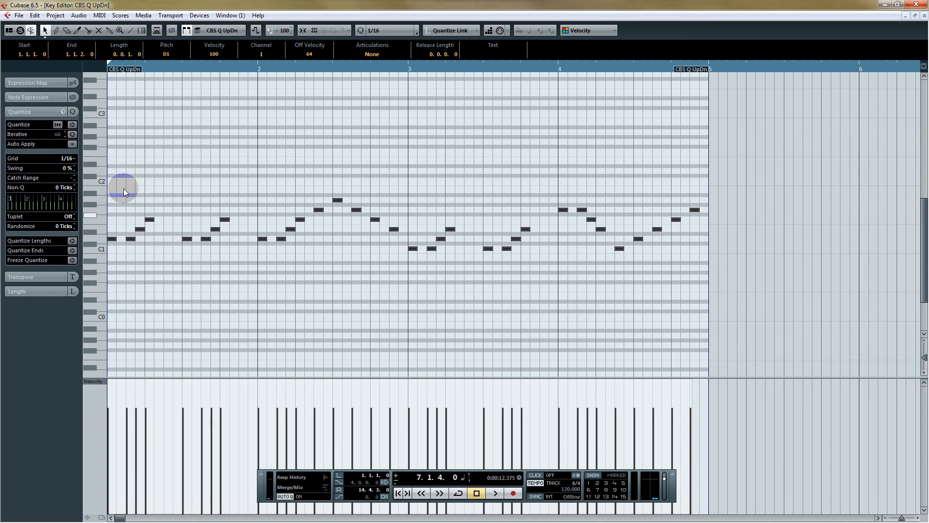
left_click(39, 112)
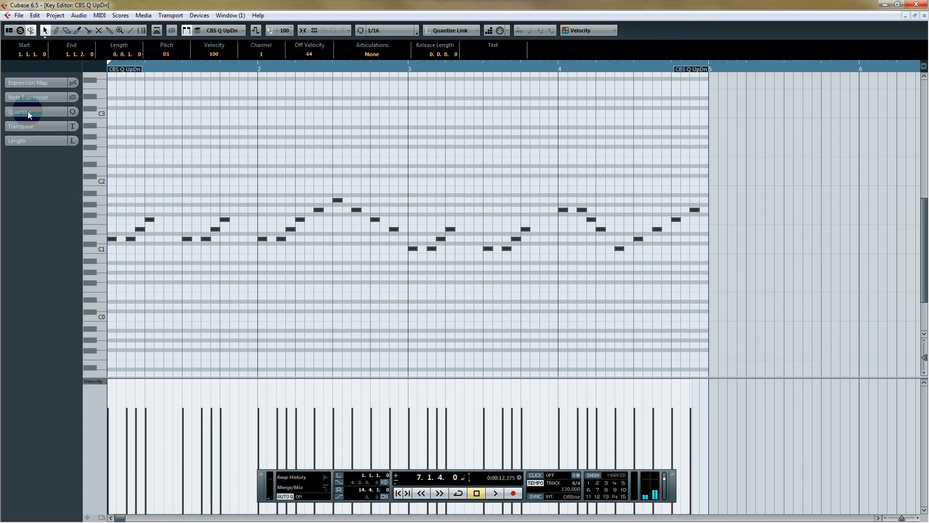
left_click(35, 114)
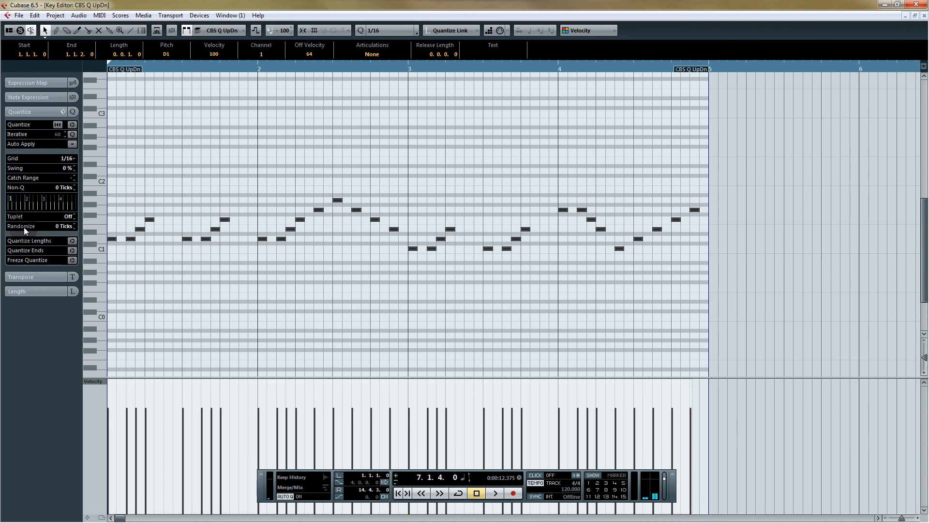
Set the quantize Randomize value to 5 Ticks and quantize the selected double bass notes on the 1/16 grid
double_click(62, 225)
key("Return")
left_click(74, 127)
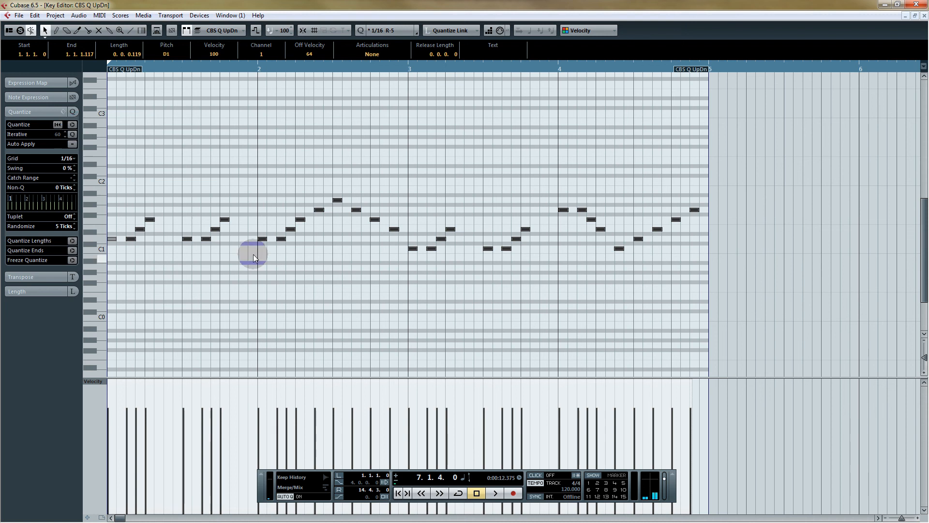
Examine the randomized note positions around bars 2 to 4 up close, and close the Key Editor
left_click_drag(395, 63, 398, 77)
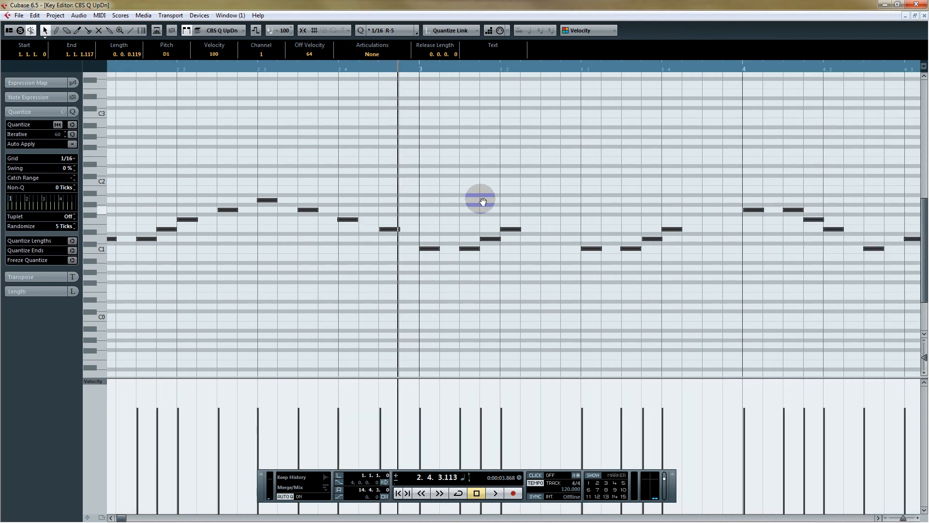
left_click_drag(471, 257, 448, 232)
left_click_drag(780, 184, 562, 187)
left_click_drag(433, 276, 597, 266)
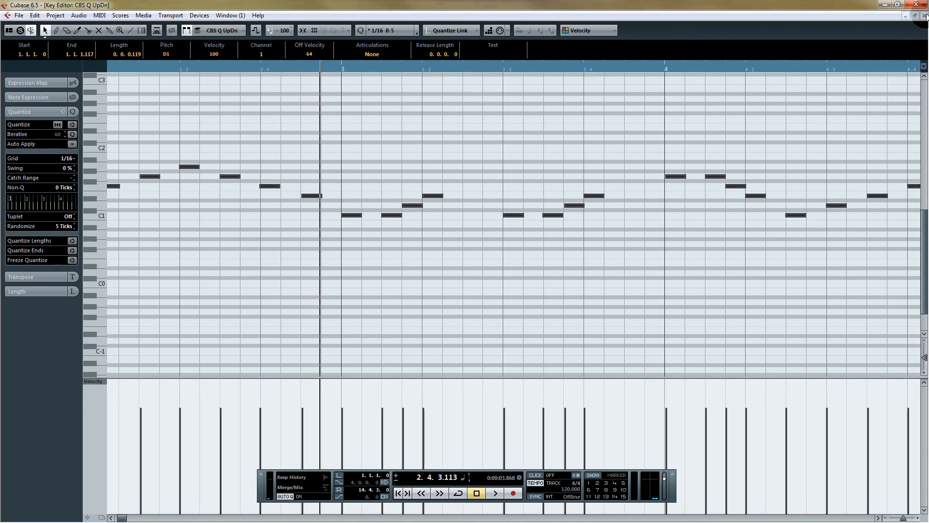
left_click_drag(369, 263, 553, 263)
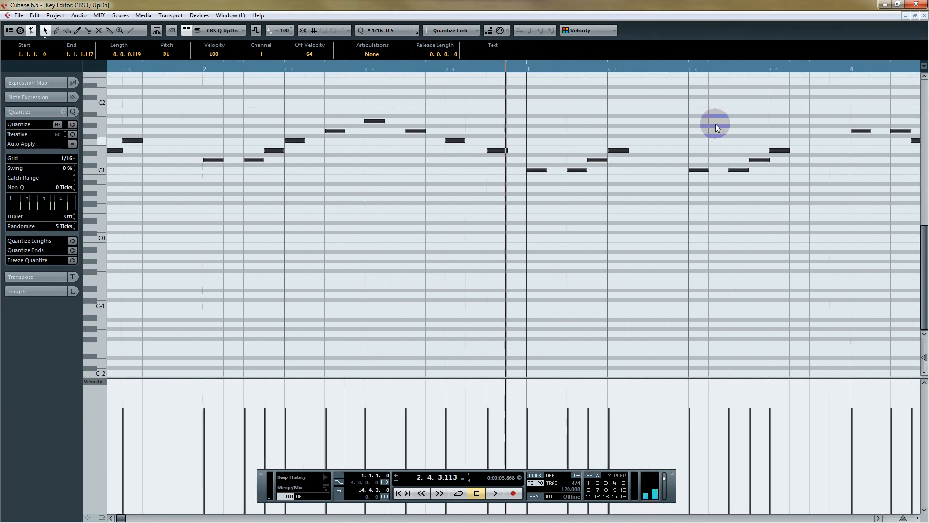
left_click(923, 16)
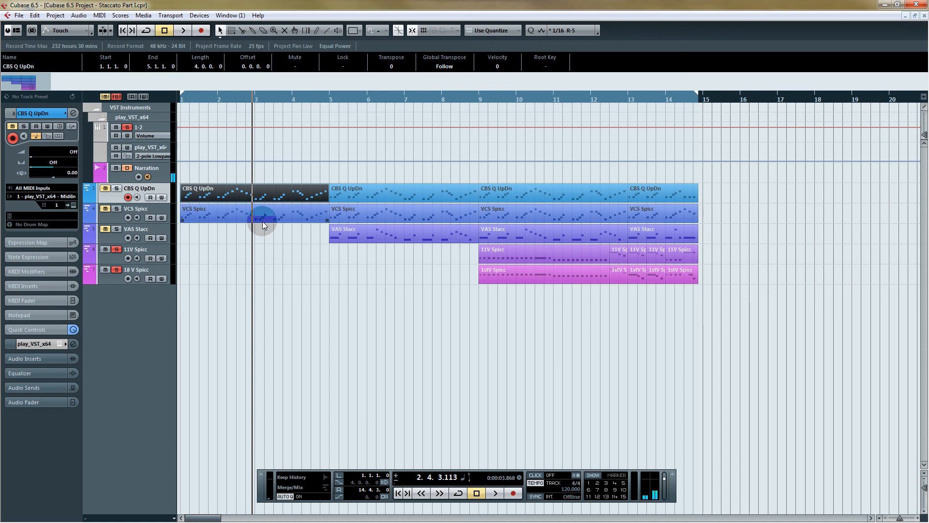
Quantize all notes of the first VCS Spicc part with the 1/16 grid and 5-tick randomize setting, and close its Key Editor
double_click(215, 222)
left_click_drag(297, 374, 383, 177)
left_click(341, 209)
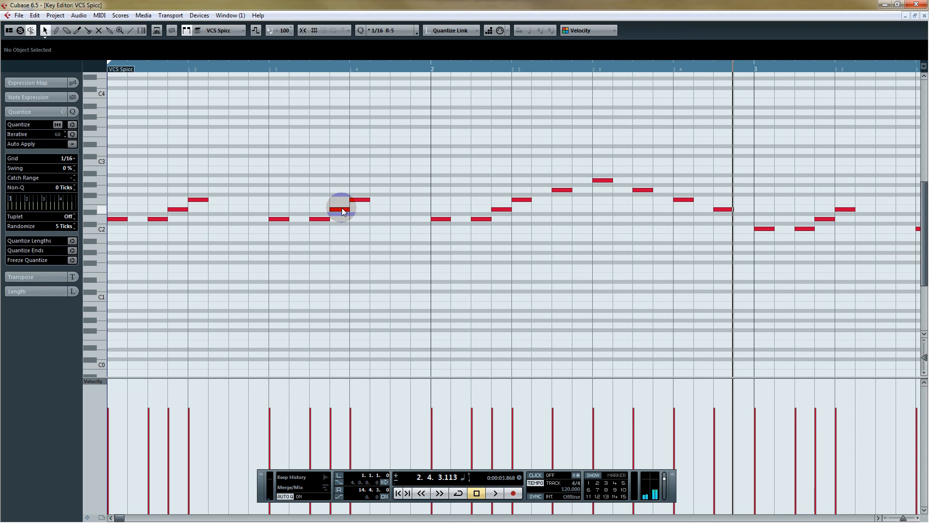
key("ctrl+a")
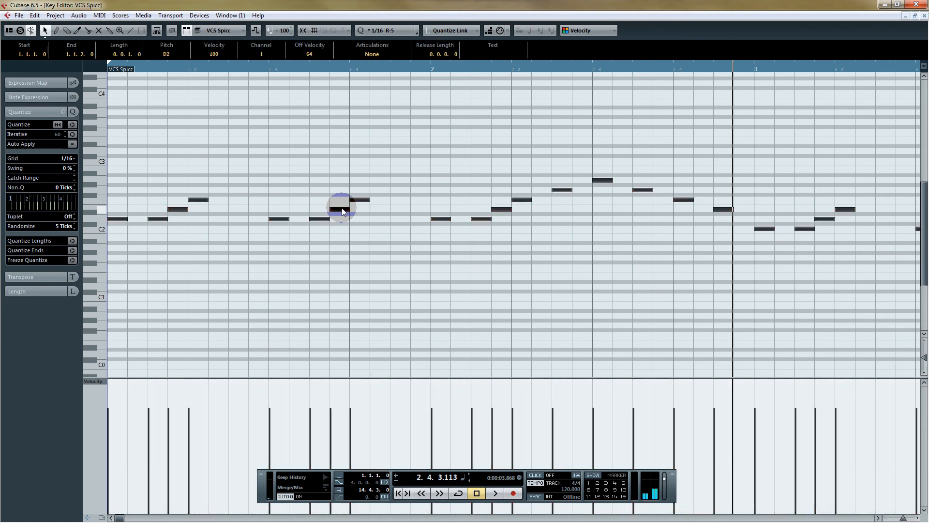
left_click(73, 124)
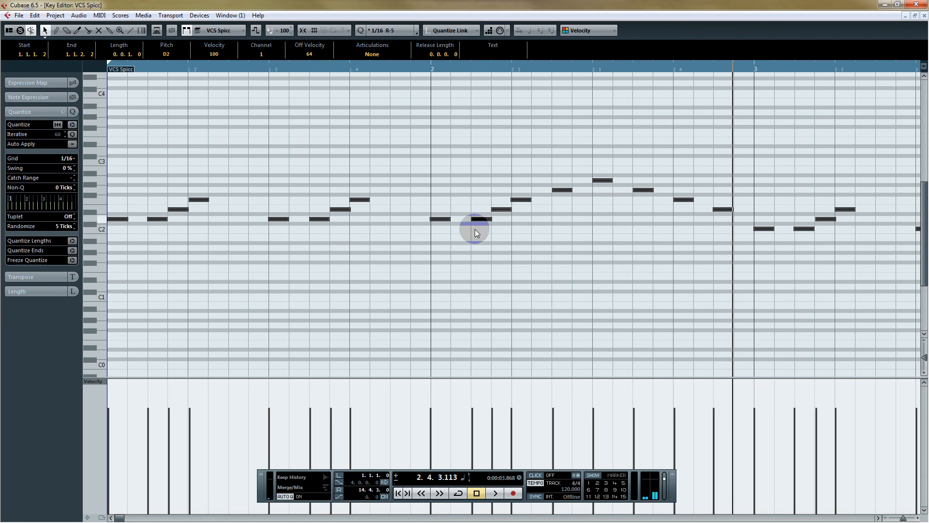
left_click(924, 16)
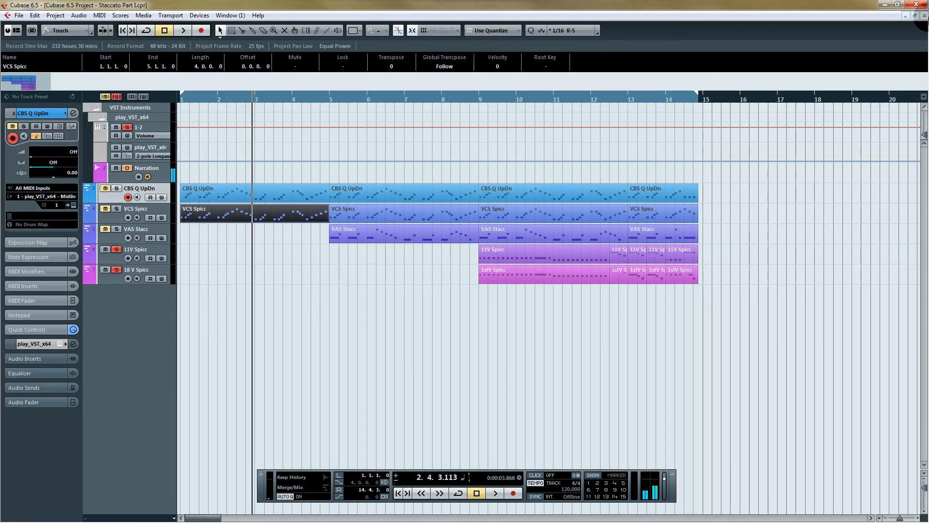
Open the first CBS Q UpDn part in the Key Editor and view all four bars of its notes
left_click(239, 250)
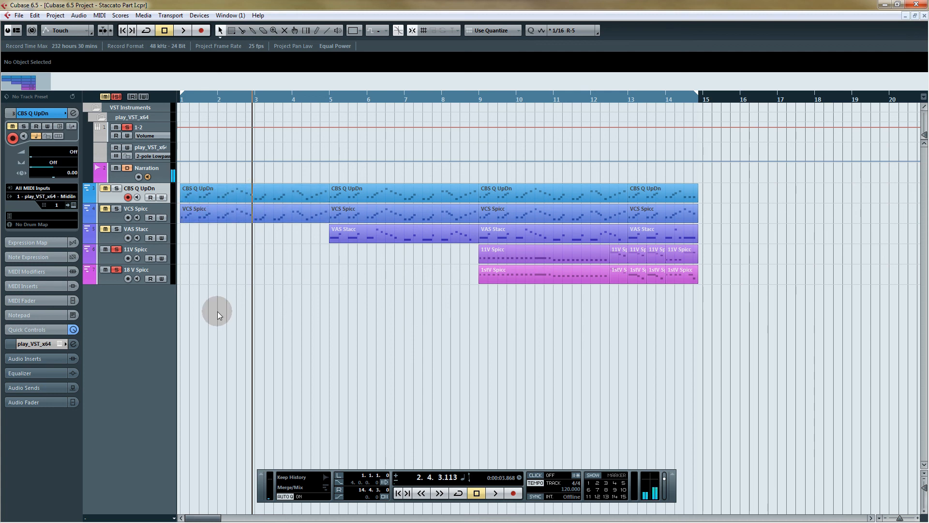
double_click(224, 197)
scroll(372, 256, "down", 1)
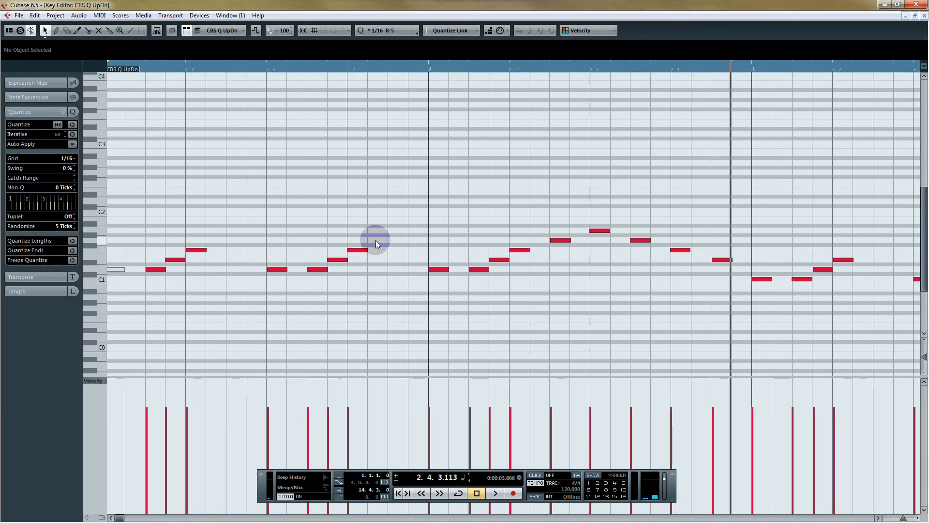
left_click_drag(475, 69, 474, 60)
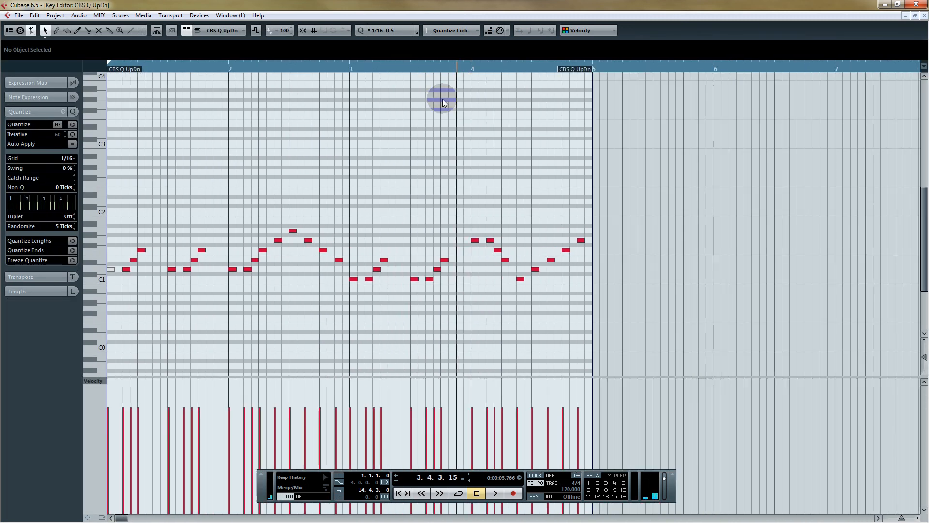
scroll(349, 164, "down", 2)
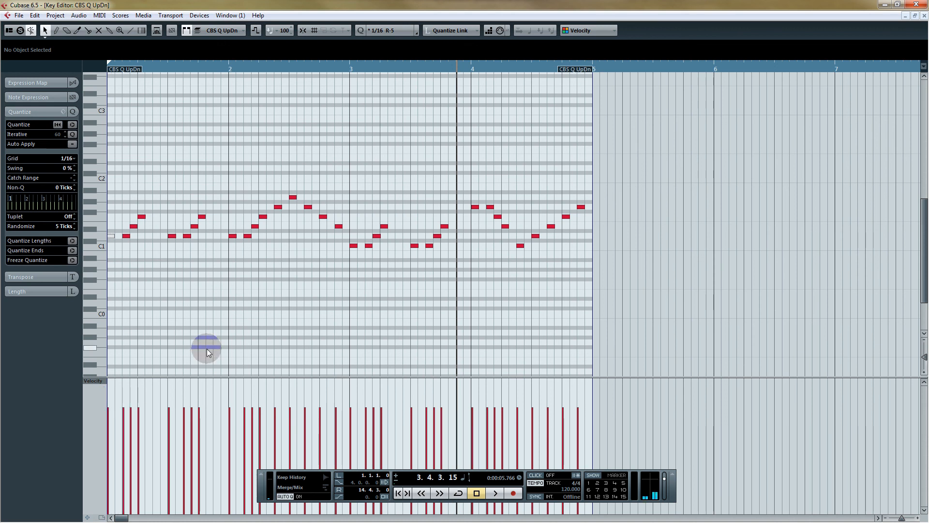
scroll(213, 267, "down", 1)
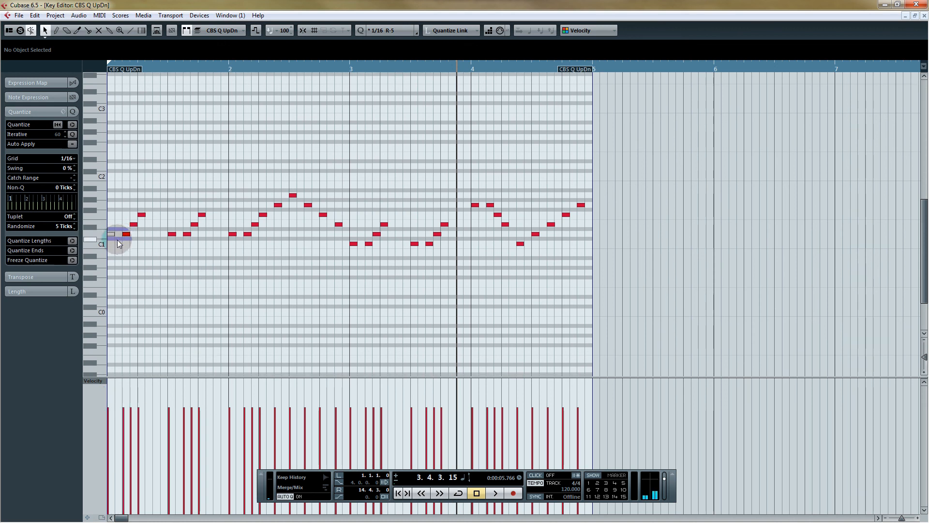
Move the first D1 note of the part slightly later so it starts at 1.1.1.6, and deselect it
left_click_drag(148, 63, 223, 191)
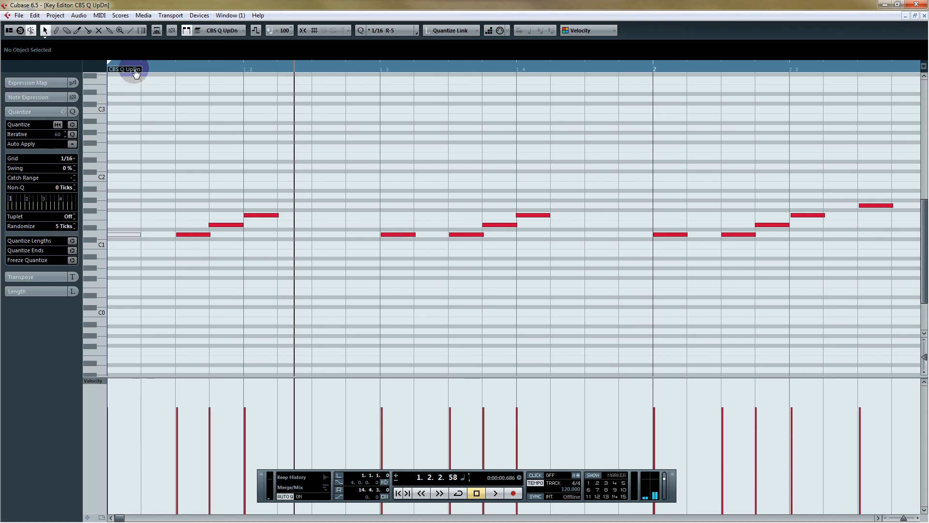
left_click_drag(296, 65, 294, 45)
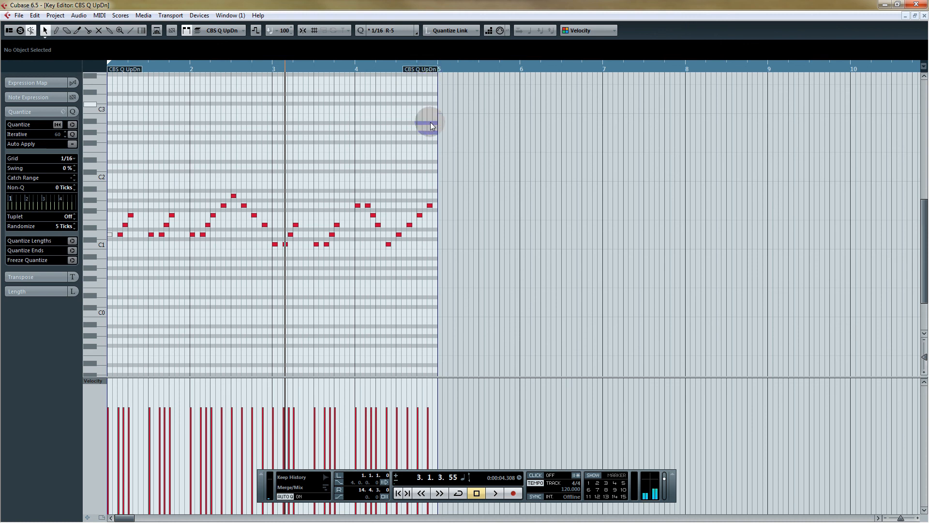
scroll(165, 156, "up", 1)
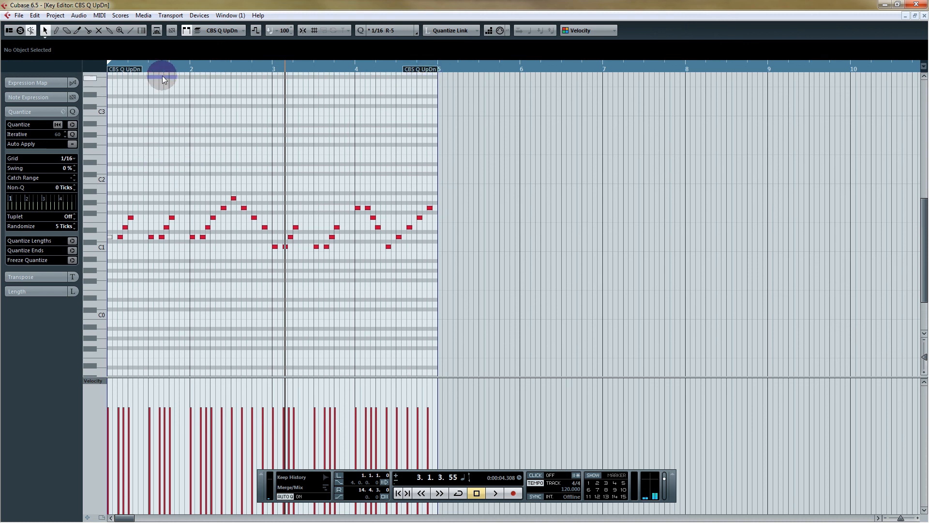
mouse_move(158, 68)
left_mouse_down()
mouse_move(158, 60)
mouse_move(156, 83)
left_mouse_up()
left_click_drag(147, 136, 591, 133)
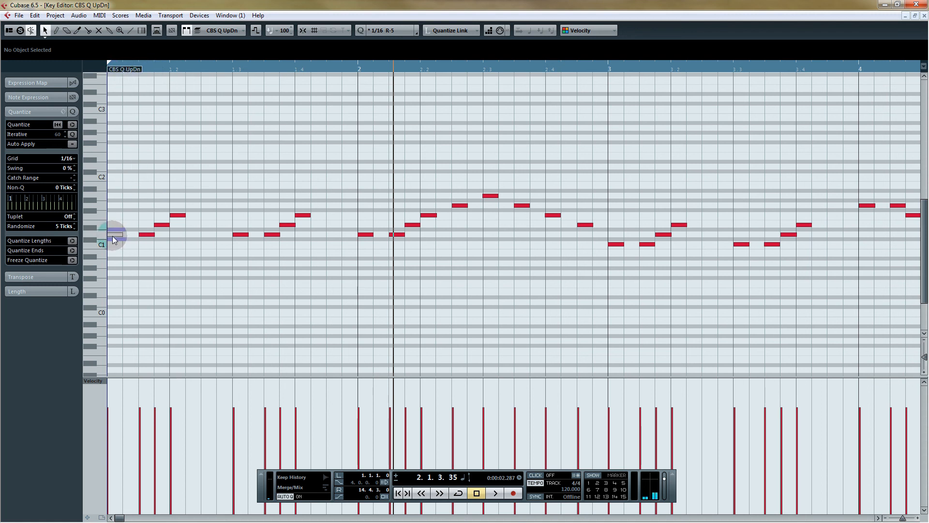
left_click_drag(146, 69, 147, 74)
left_click_drag(117, 218, 344, 206)
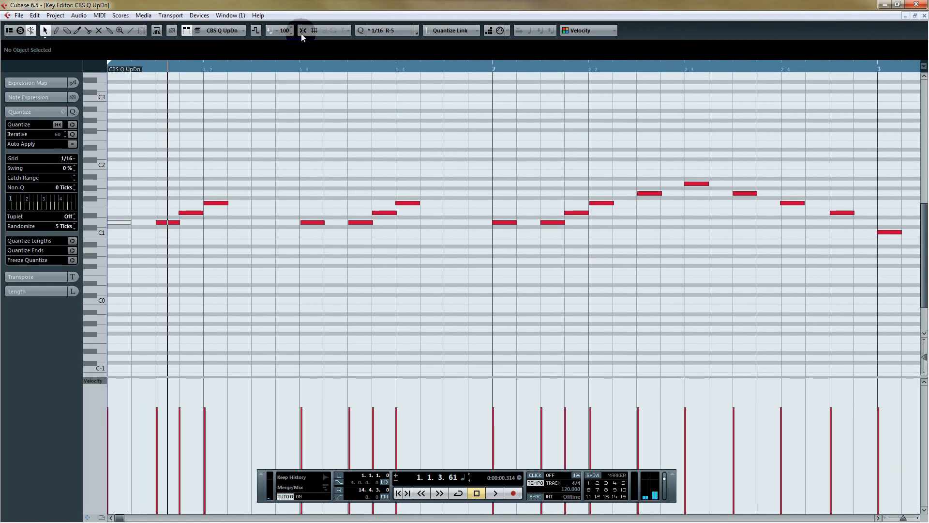
left_click(114, 224)
left_click_drag(112, 223, 113, 222)
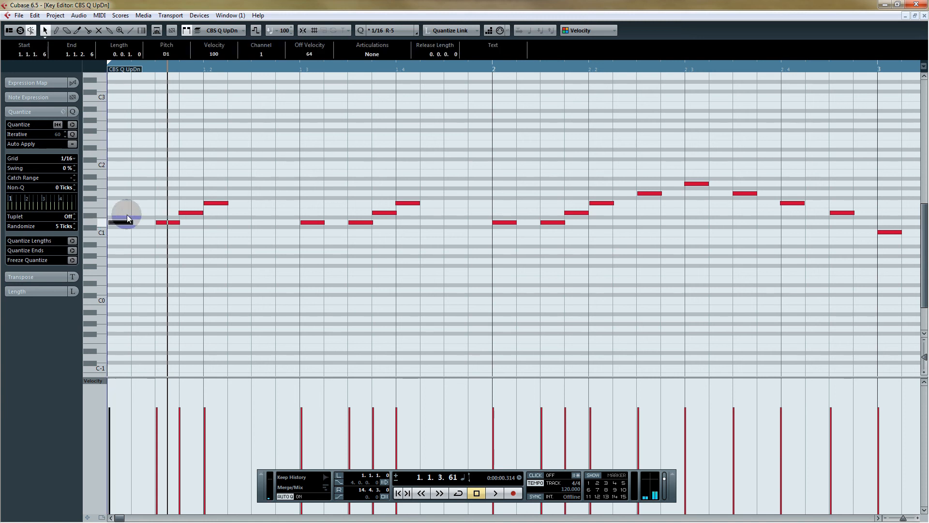
left_click(130, 228)
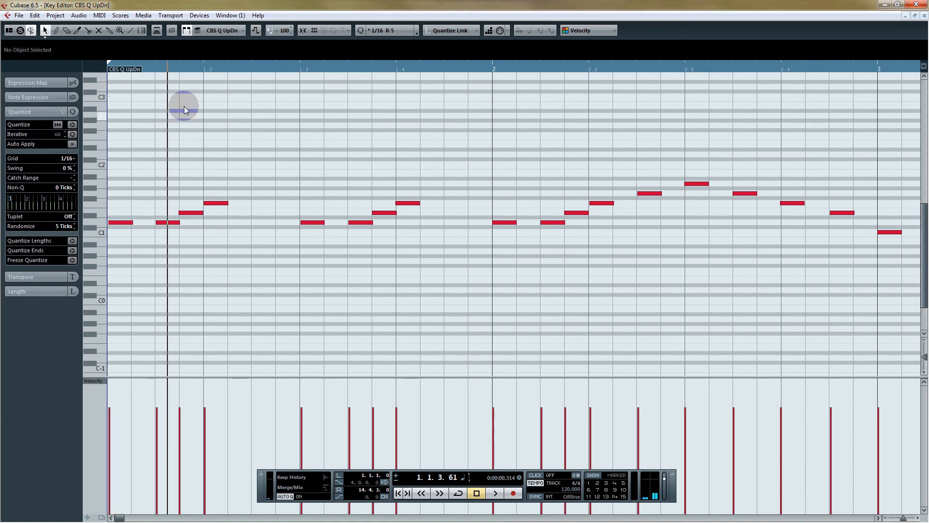
Enlarge the velocity lane and draw varied note velocities that follow the rising and falling pitch contour across all four bars
scroll(125, 69, "up", 2)
scroll(125, 69, "up", 1)
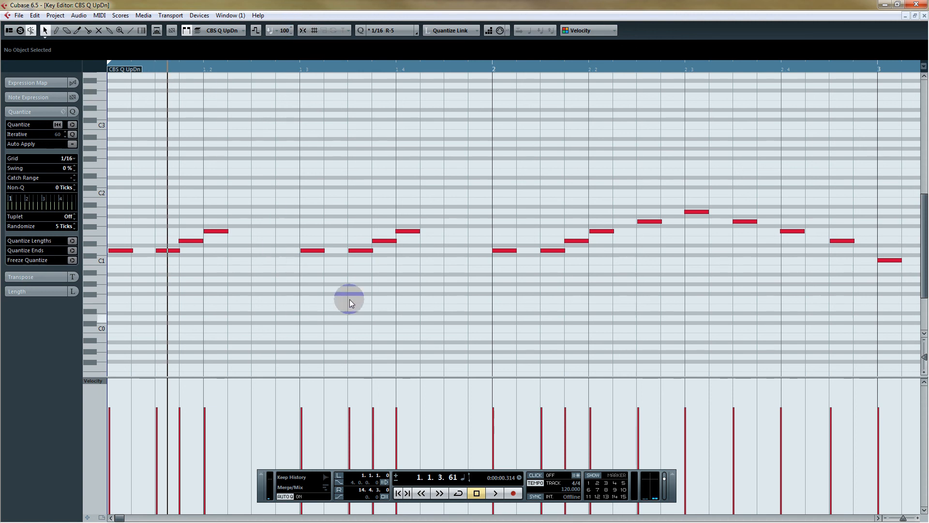
left_click_drag(432, 377, 433, 284)
left_click_drag(396, 241, 385, 204)
left_click_drag(405, 69, 405, 49)
left_click_drag(287, 172, 289, 175)
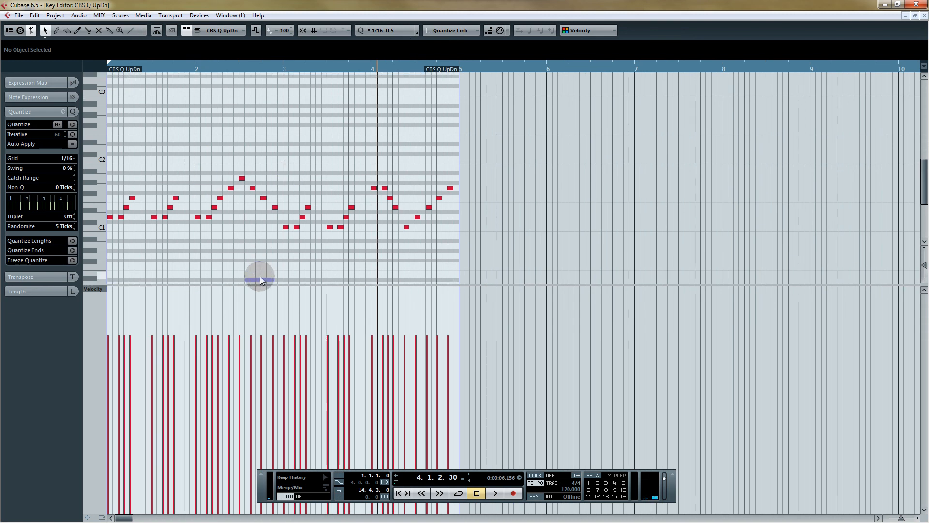
left_click_drag(257, 285, 257, 305)
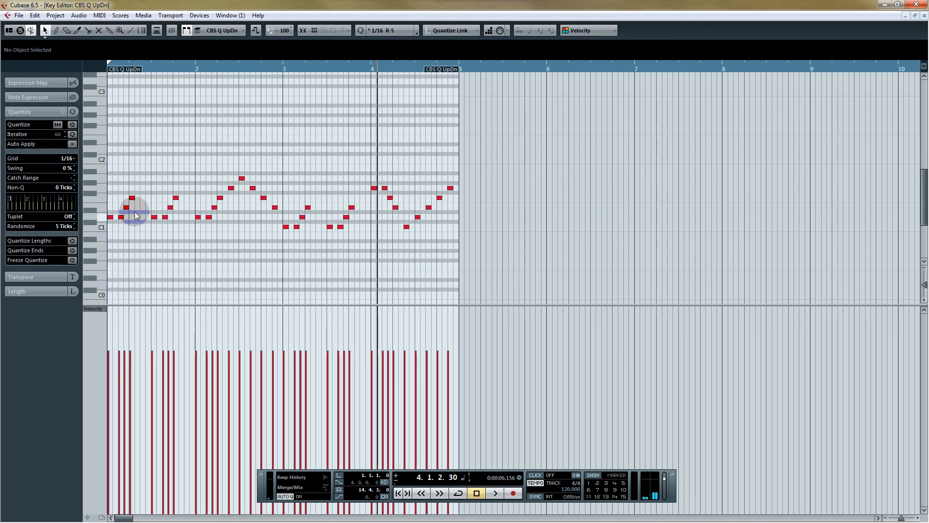
mouse_move(114, 367)
left_mouse_down()
mouse_move(104, 373)
mouse_move(131, 343)
mouse_move(153, 370)
mouse_move(197, 327)
mouse_move(186, 367)
mouse_move(228, 327)
mouse_move(278, 355)
mouse_move(282, 369)
mouse_move(315, 327)
mouse_move(329, 363)
mouse_move(350, 324)
mouse_move(372, 313)
mouse_move(423, 356)
mouse_move(452, 317)
left_mouse_up()
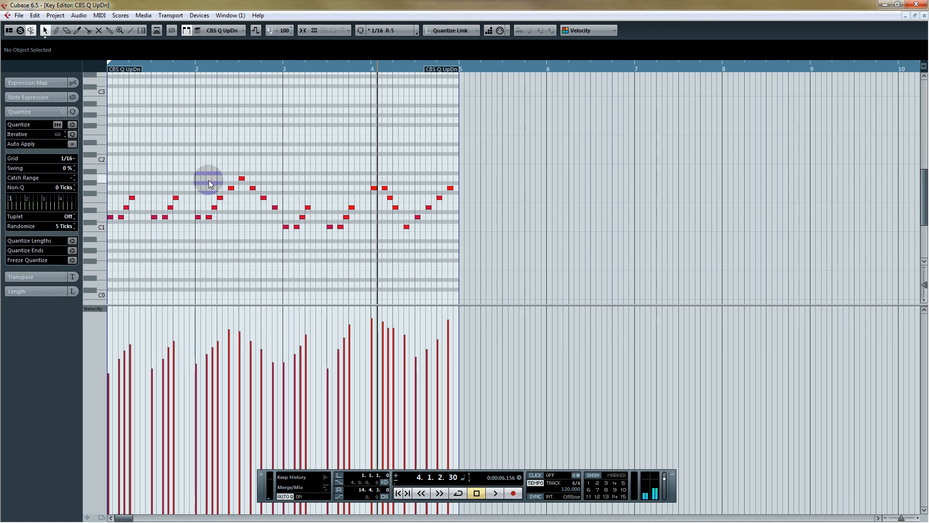
Examine the note timing and the drawn velocities up close, especially the three rising notes at the end of bar 1
left_click_drag(151, 68, 148, 78)
left_click_drag(166, 206, 471, 210)
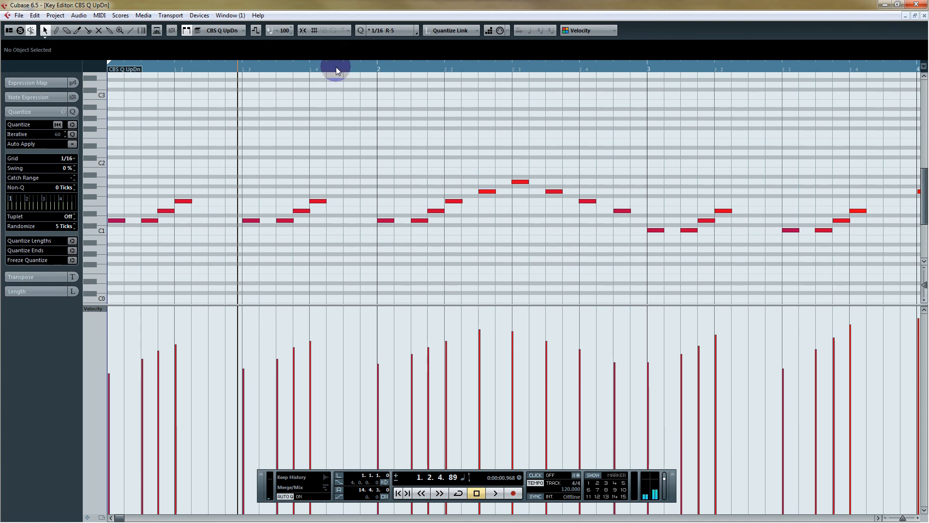
left_click_drag(336, 66, 335, 60)
scroll(334, 172, "up", 1)
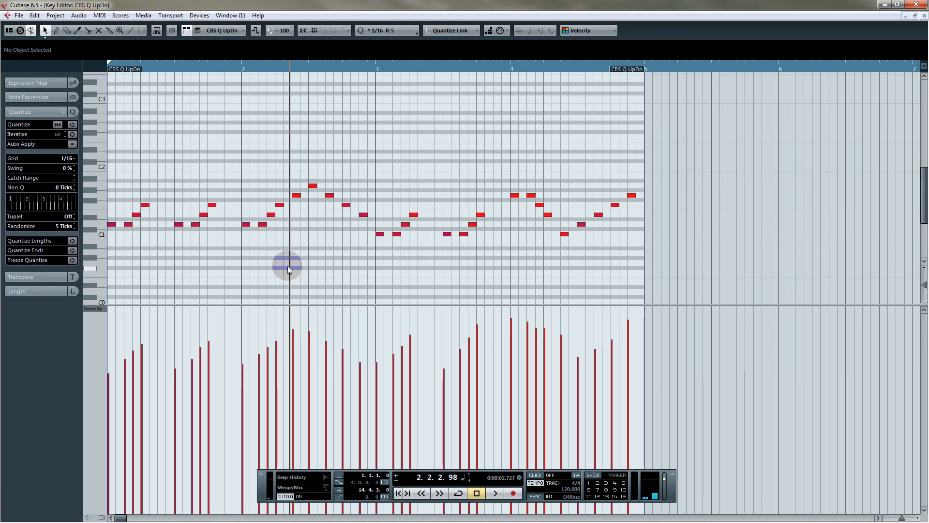
left_click_drag(187, 68, 188, 96)
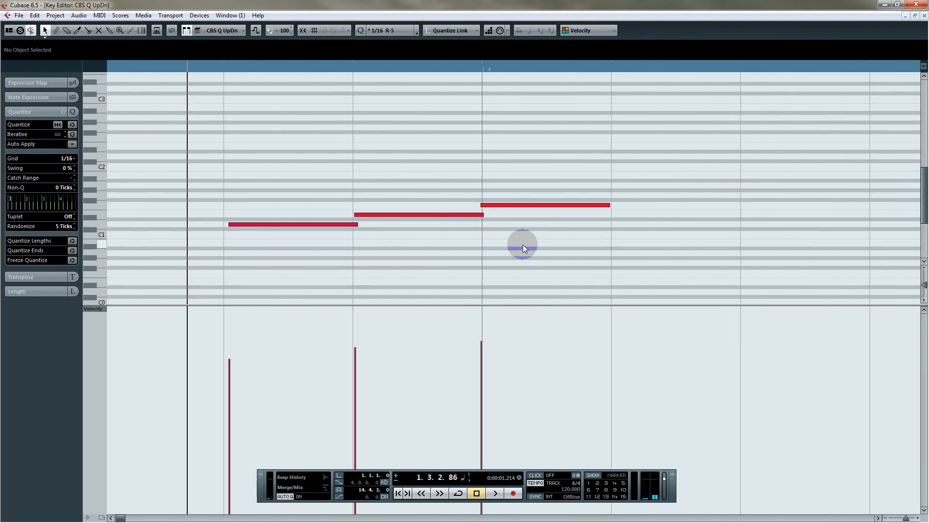
left_click_drag(458, 305, 463, 293)
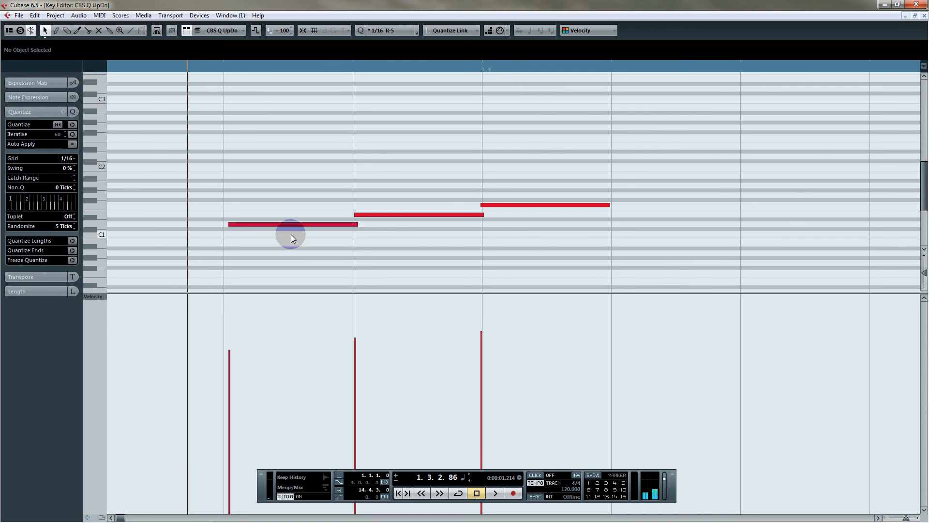
left_click_drag(218, 67, 217, 46)
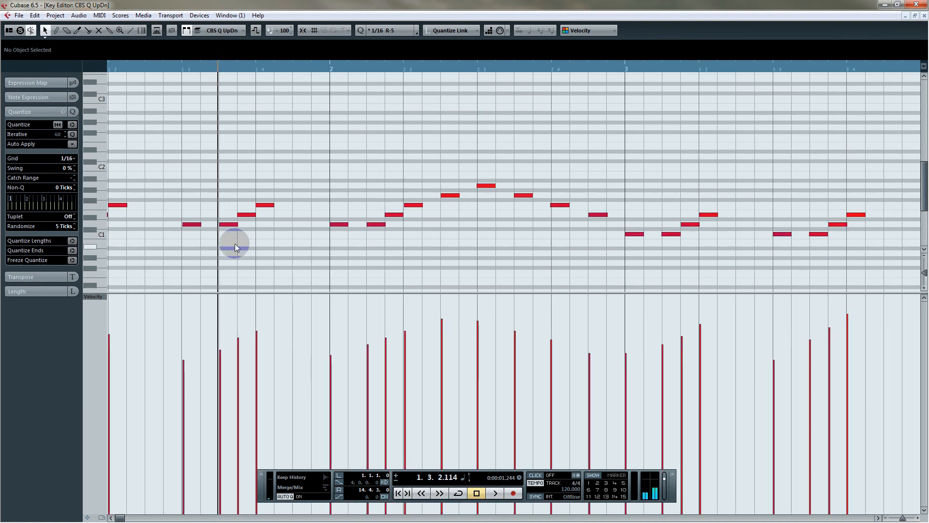
left_click_drag(299, 244, 336, 242)
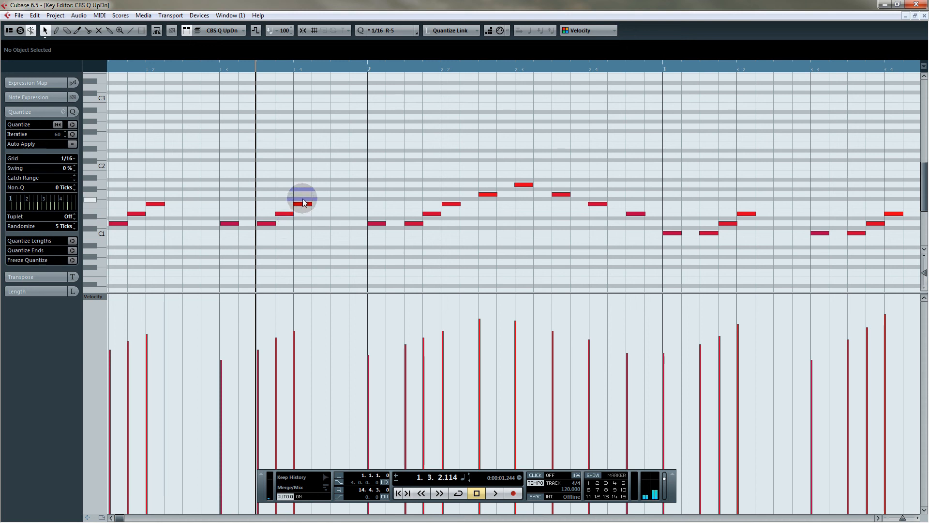
Audition the rising D1, E1 and F1 notes in the second half of bar 1 individually to compare their velocities
left_click(268, 224)
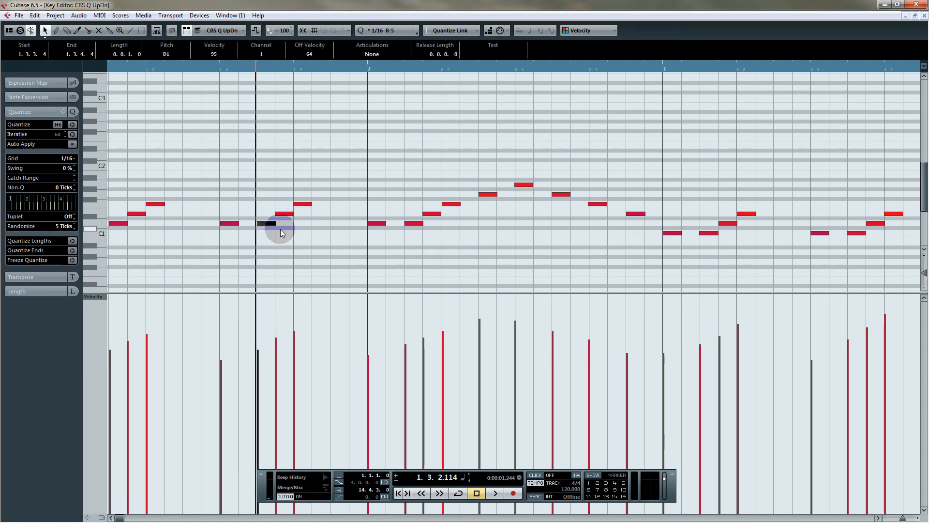
left_click(301, 205)
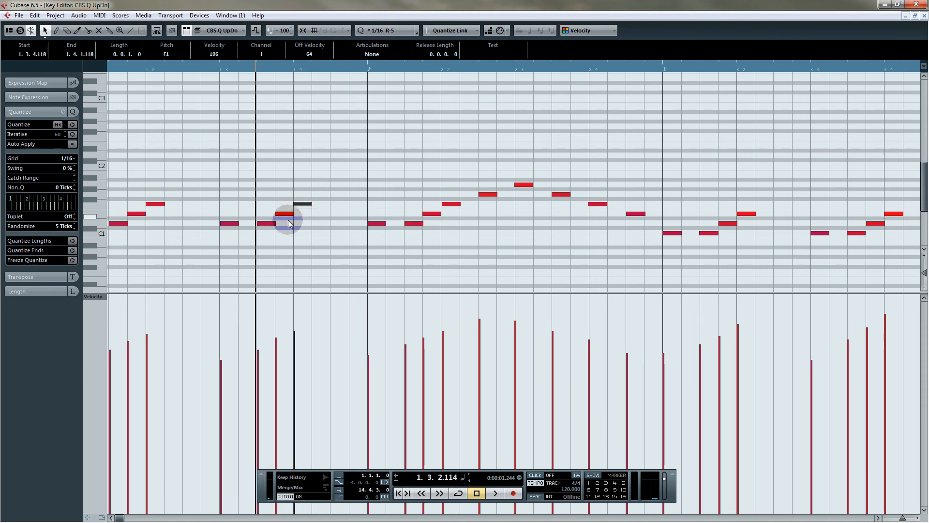
left_click(286, 214)
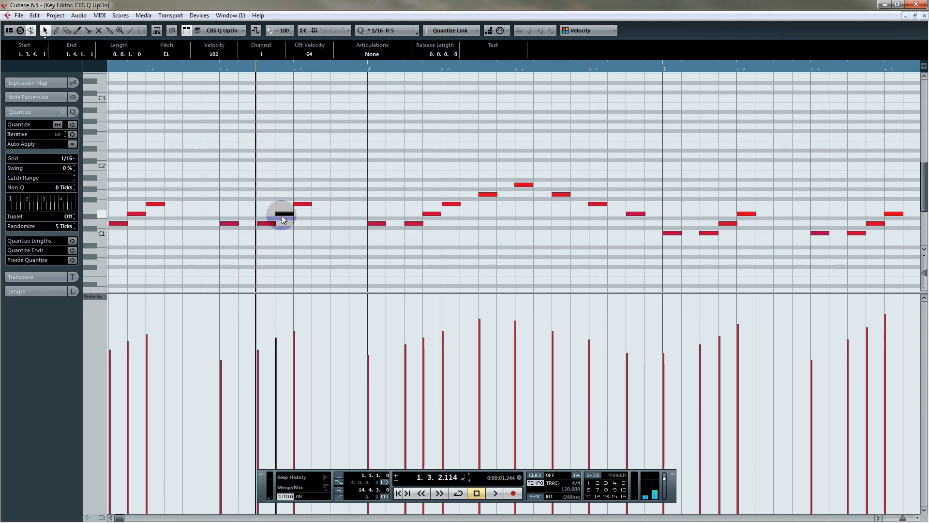
left_click(265, 224)
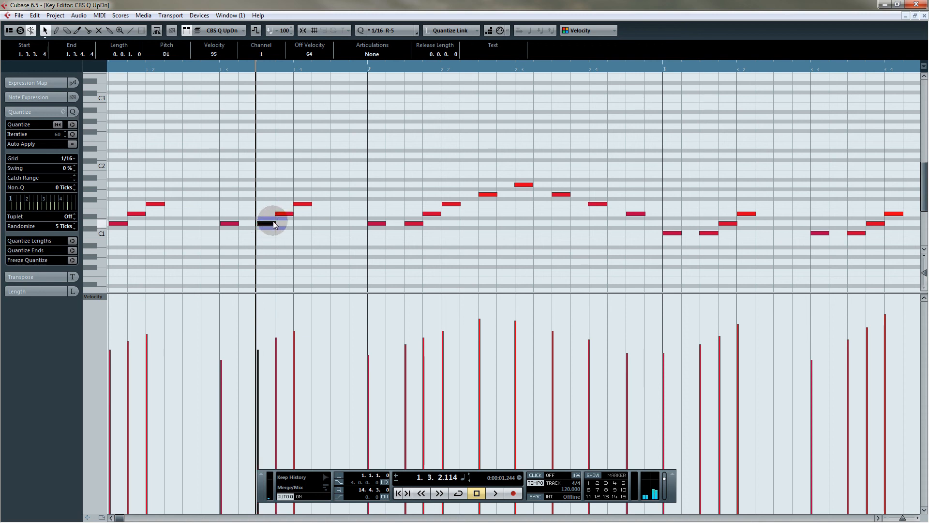
left_click(283, 214)
left_click(299, 207)
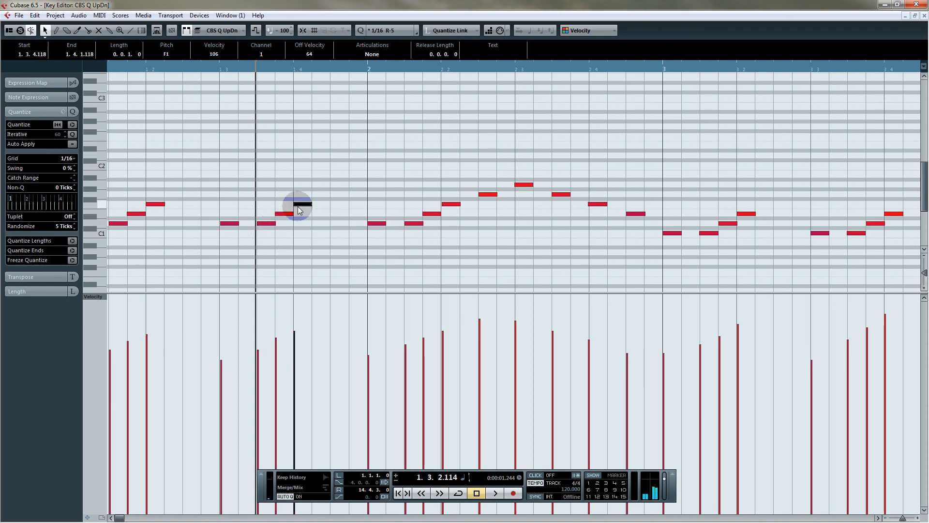
left_click(268, 225)
left_click(264, 225)
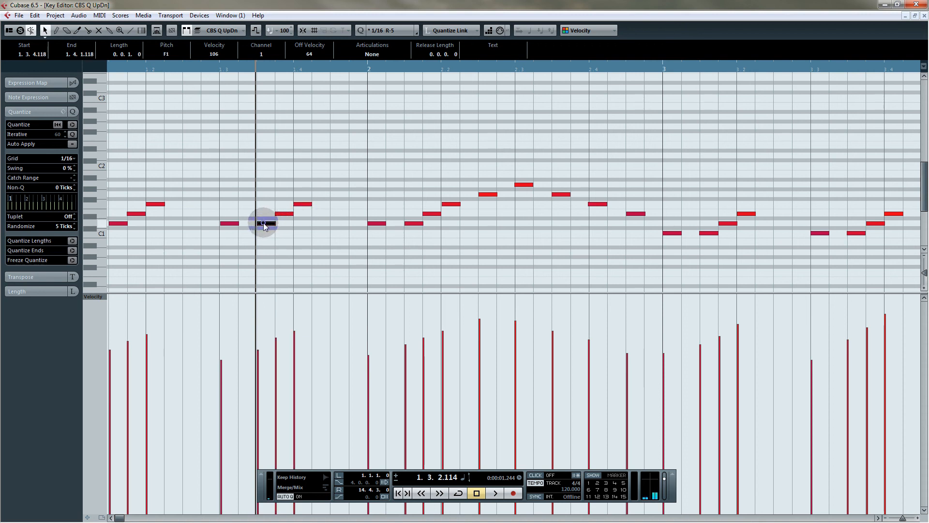
Lower the velocity of the middle E1 note in each rising three-note figure of bars 1 and 2
left_click_drag(276, 368, 274, 378)
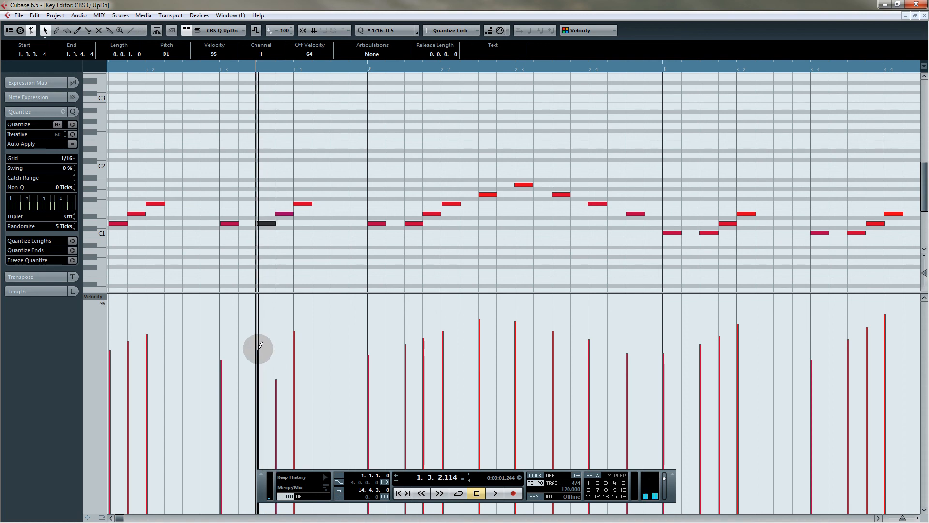
left_click(276, 371)
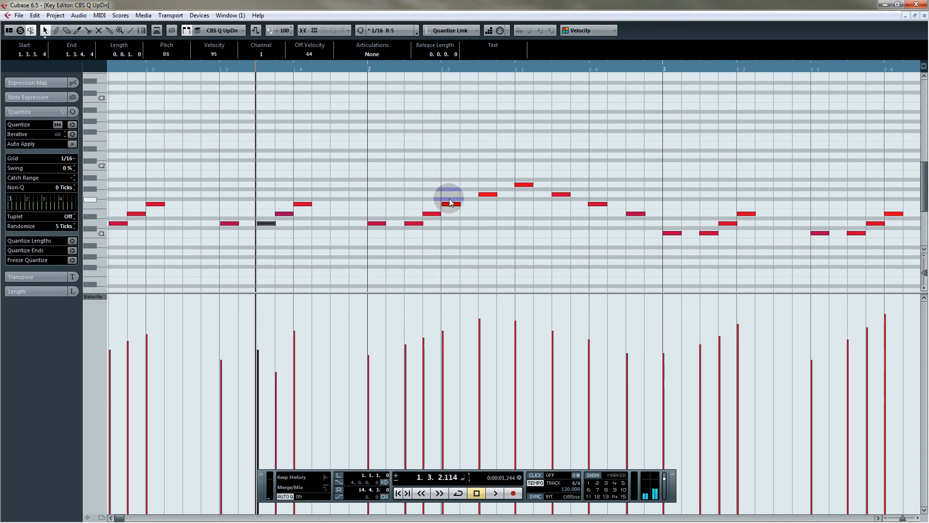
left_click(424, 380)
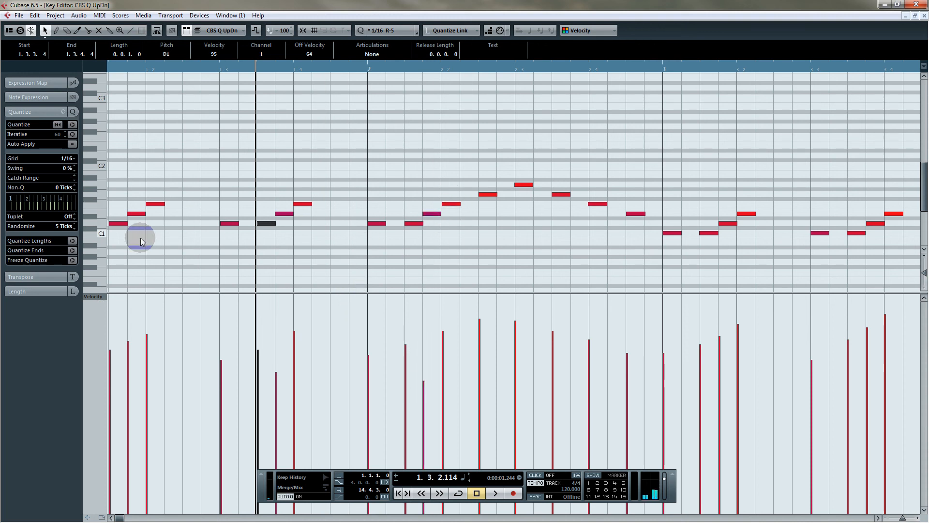
left_click_drag(162, 237, 203, 241)
left_click(163, 373)
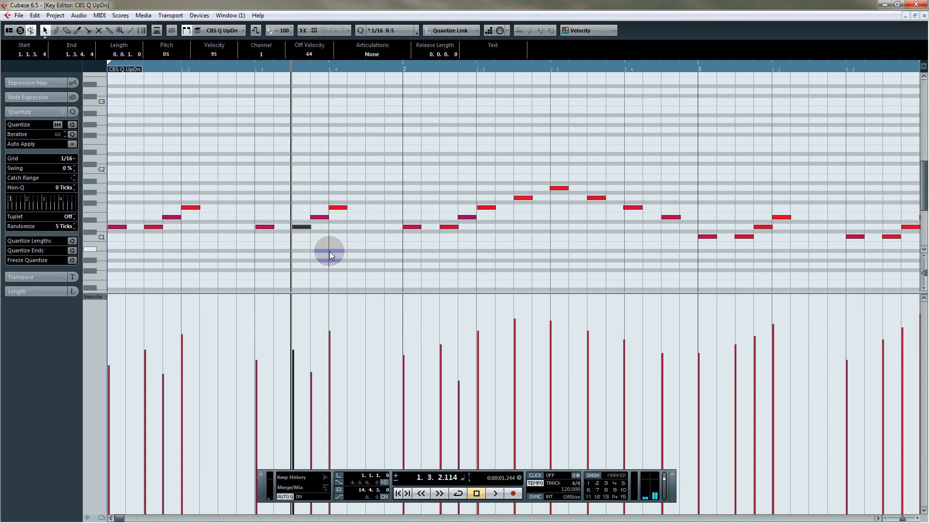
left_click_drag(344, 199, 293, 251)
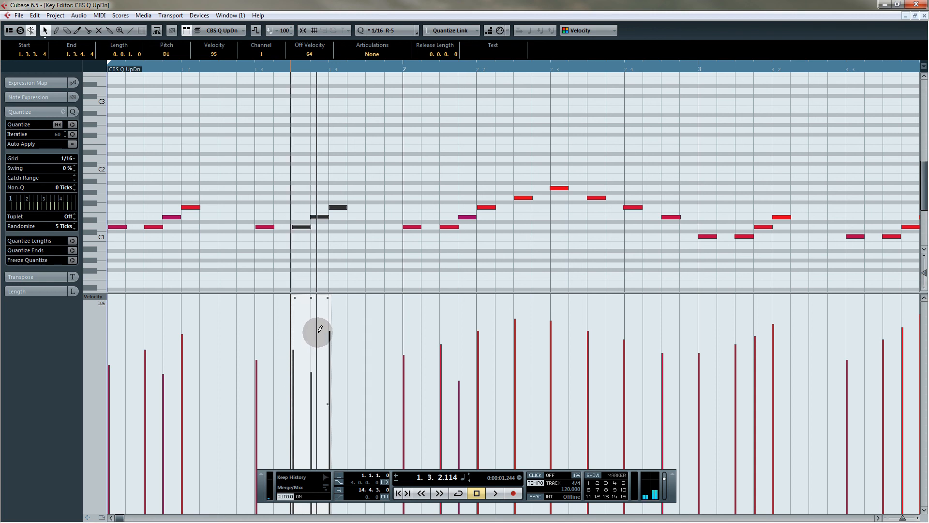
left_click(327, 245)
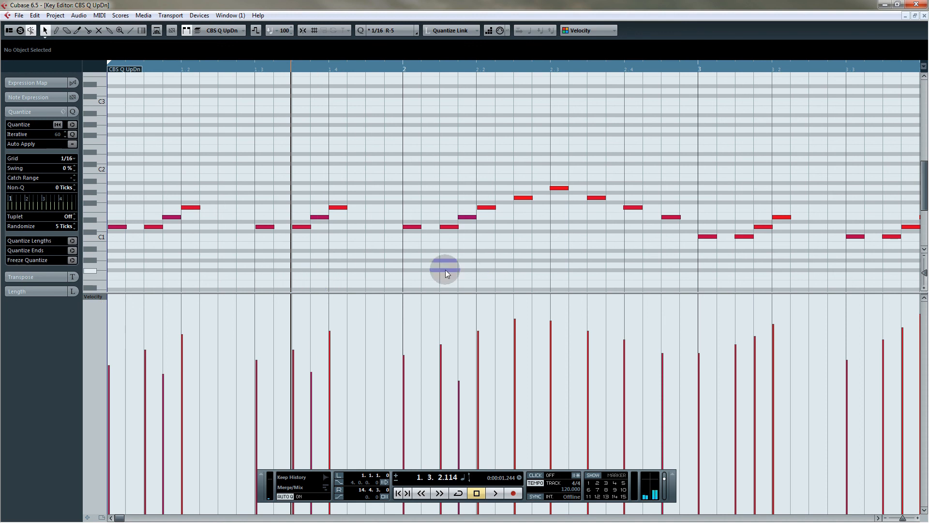
Lower the velocities of the middle note in both rising three-note figures of bar 3 and the third note of bar 4
left_click_drag(751, 259, 340, 264)
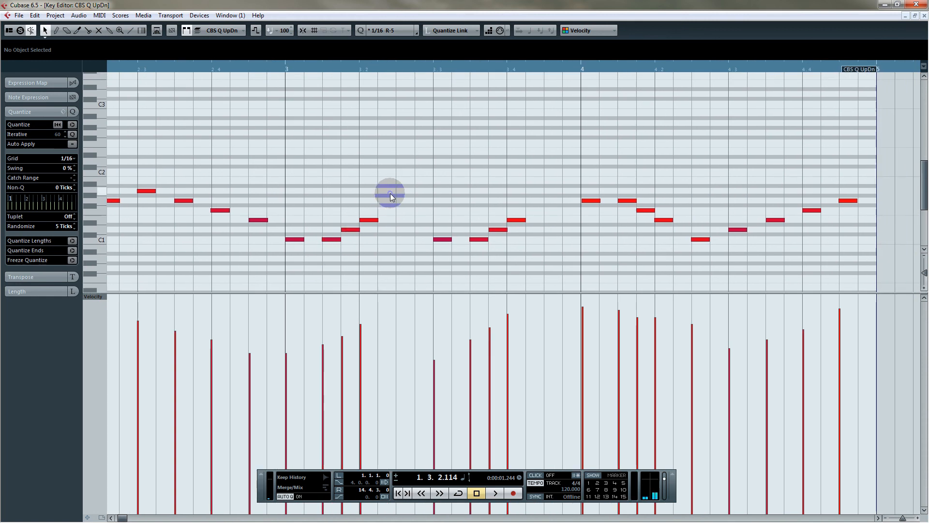
left_click_drag(325, 252, 325, 252)
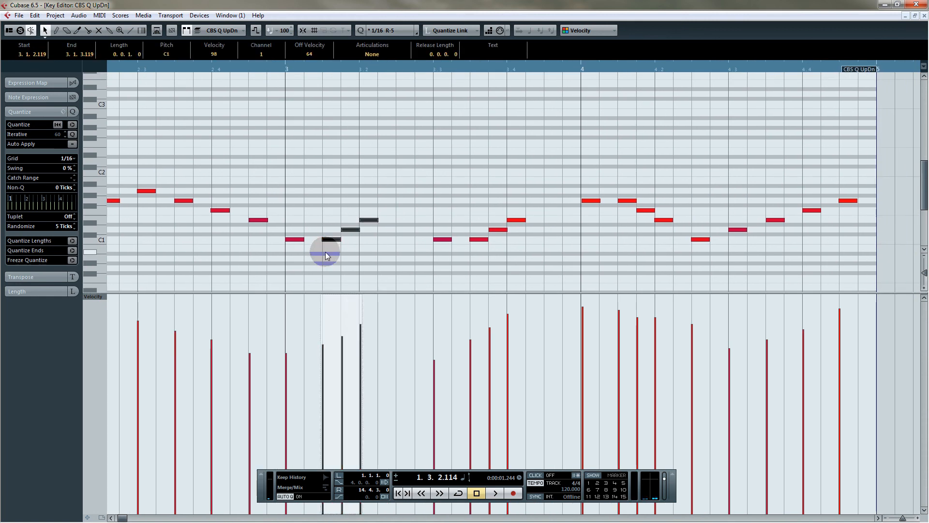
left_click(333, 258)
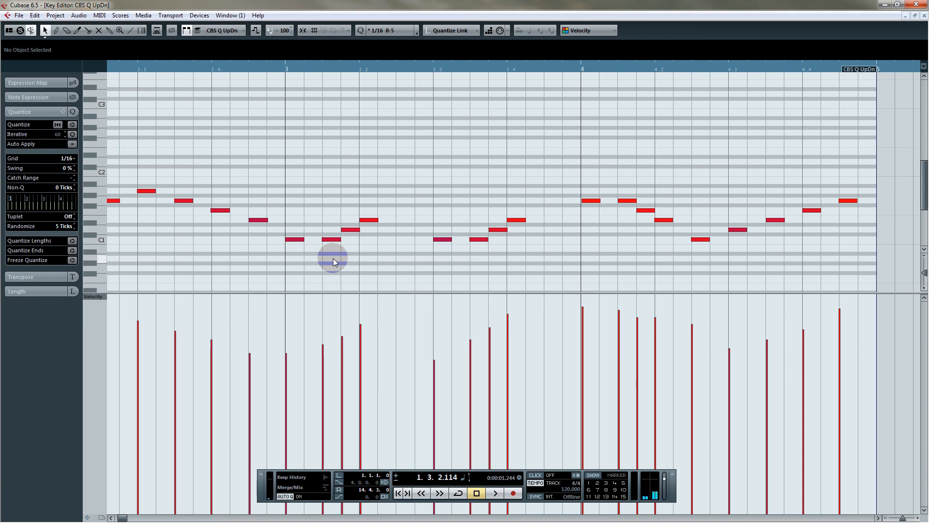
left_click_drag(321, 262, 400, 188)
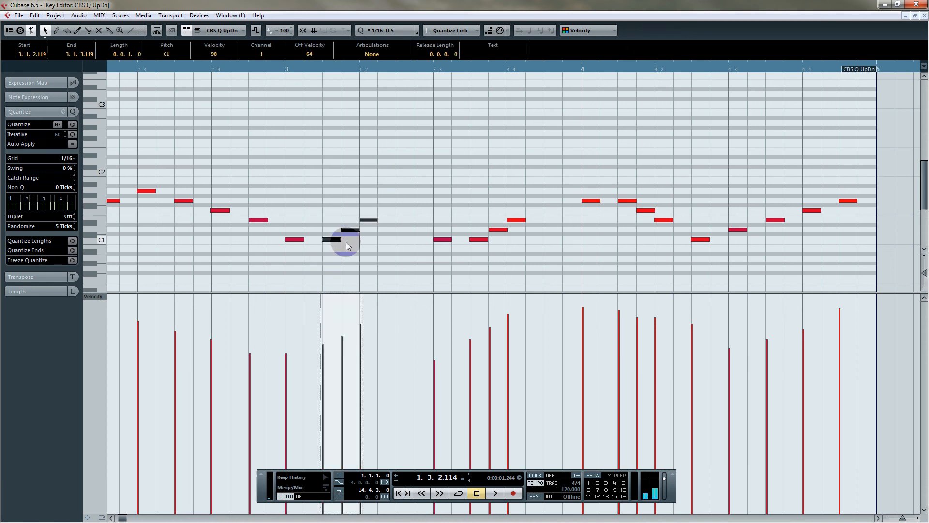
left_click(345, 368)
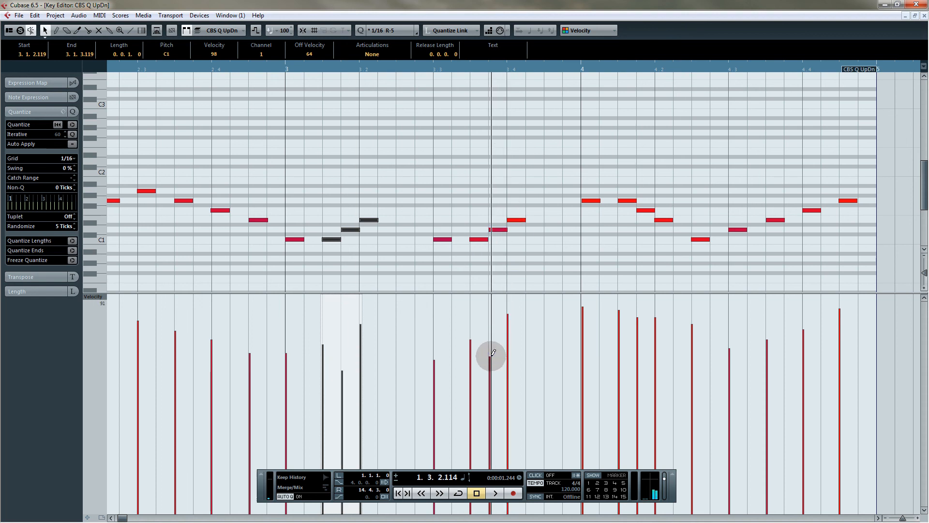
left_click(637, 367)
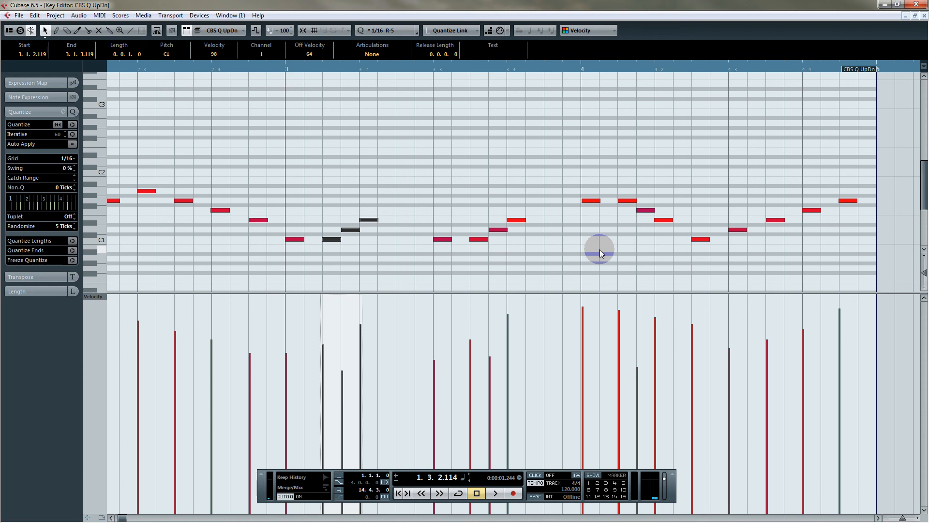
Draw a low rising velocity ramp over the second four-note figure of bar 3 and play it back
right_click(529, 263)
left_click(529, 263)
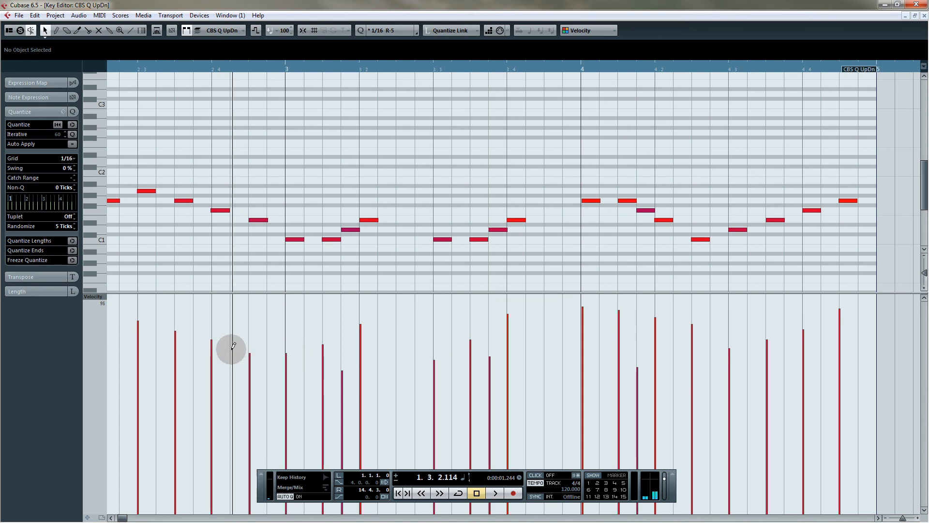
scroll(399, 352, "left", 5)
scroll(402, 331, "left", 1)
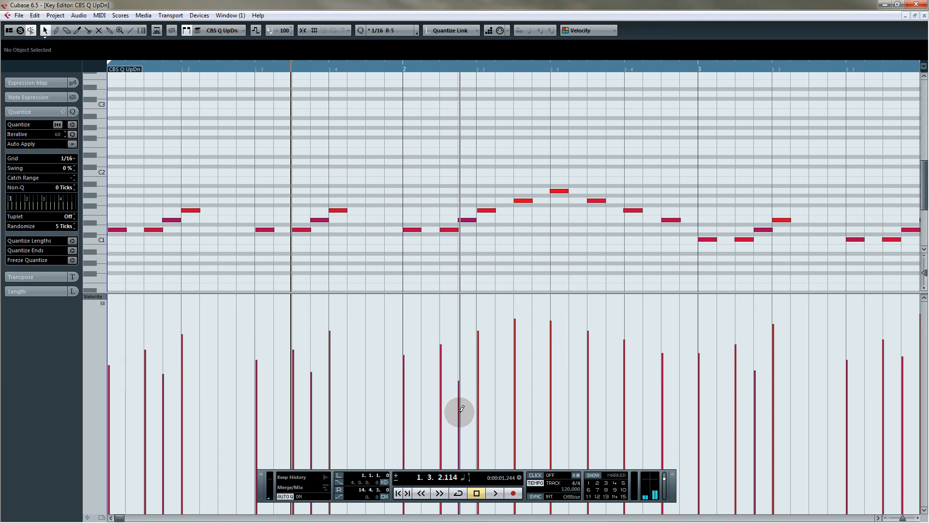
left_click_drag(664, 270, 337, 279)
left_click_drag(735, 277, 581, 281)
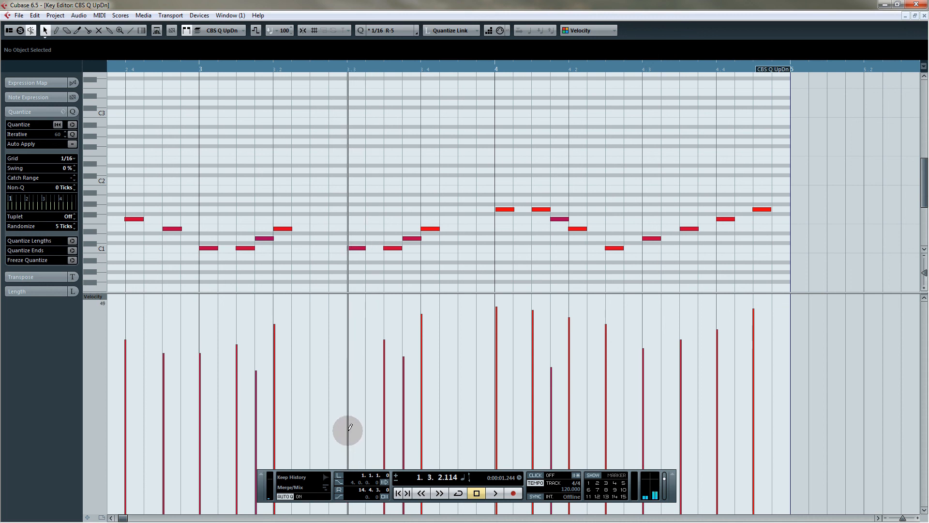
mouse_move(349, 432)
left_mouse_down()
mouse_move(400, 423)
mouse_move(423, 403)
left_mouse_up()
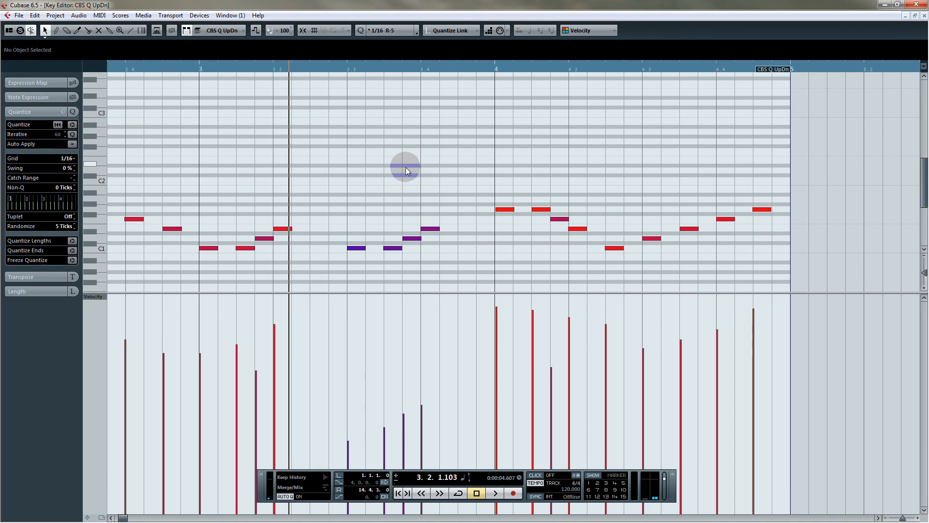
key("space")
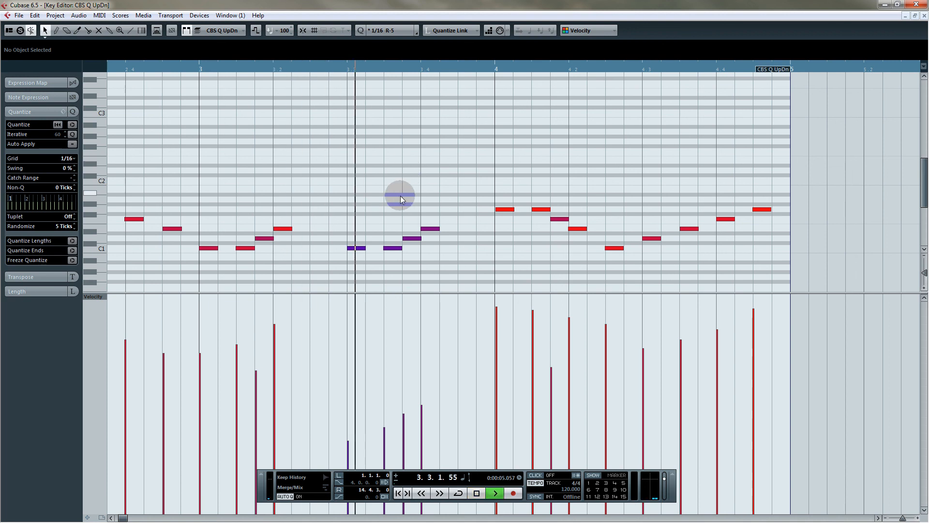
key("space")
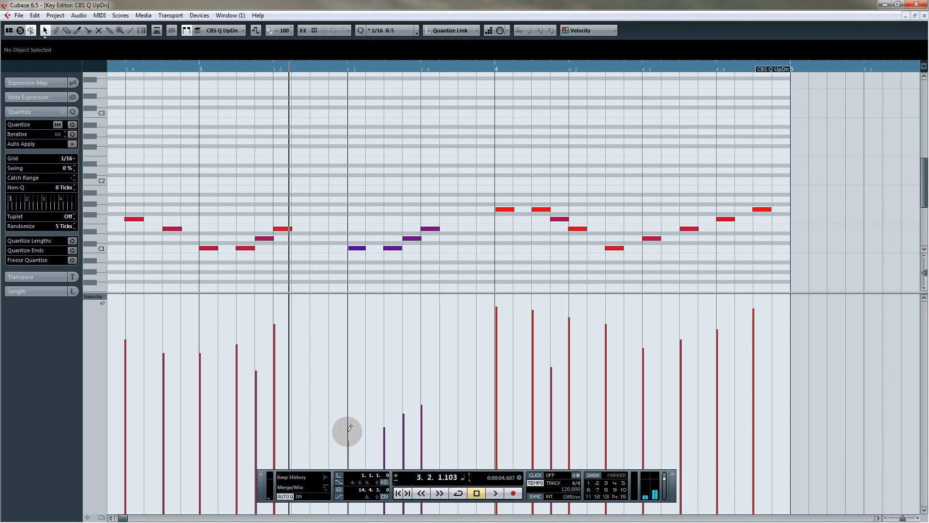
Close the Key Editor and clear the mute and solo states of all tracks in the arrangement
left_click(915, 17)
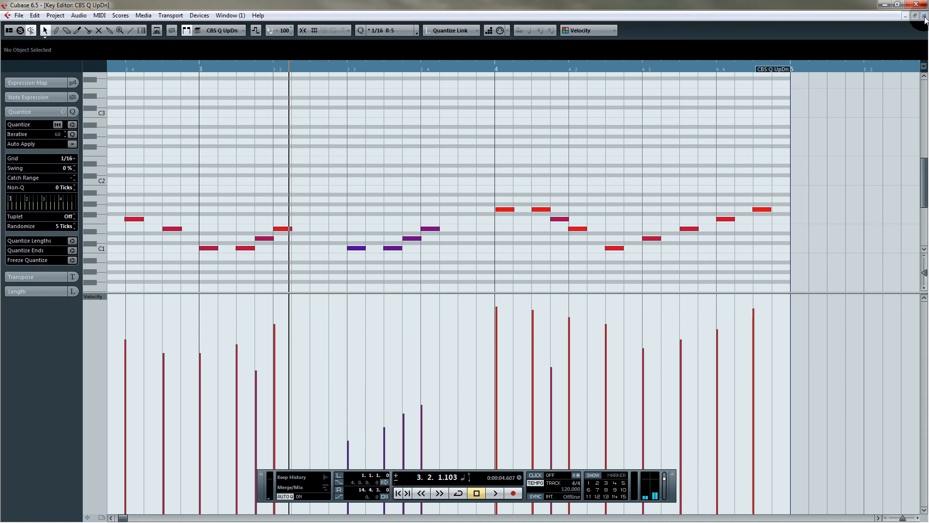
left_click(924, 16)
left_click(105, 189)
left_click(106, 209)
left_click(105, 229)
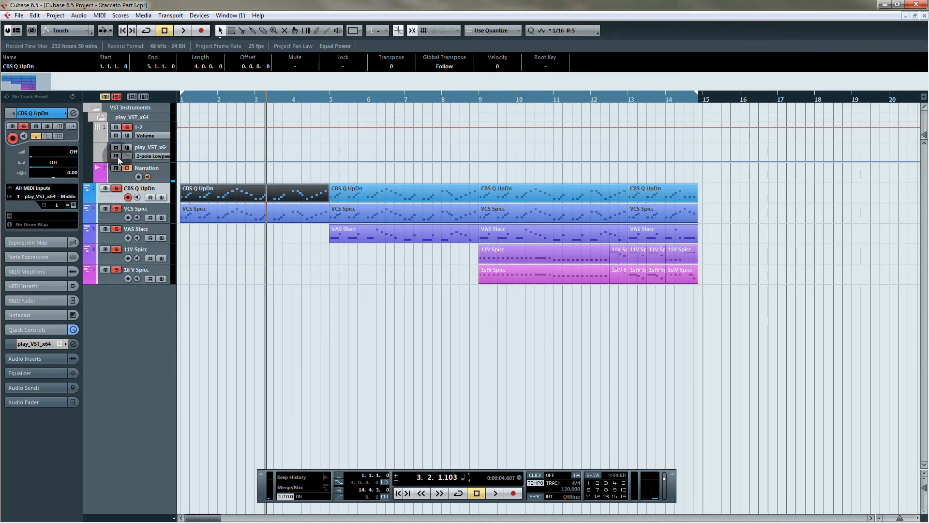
left_click(117, 97)
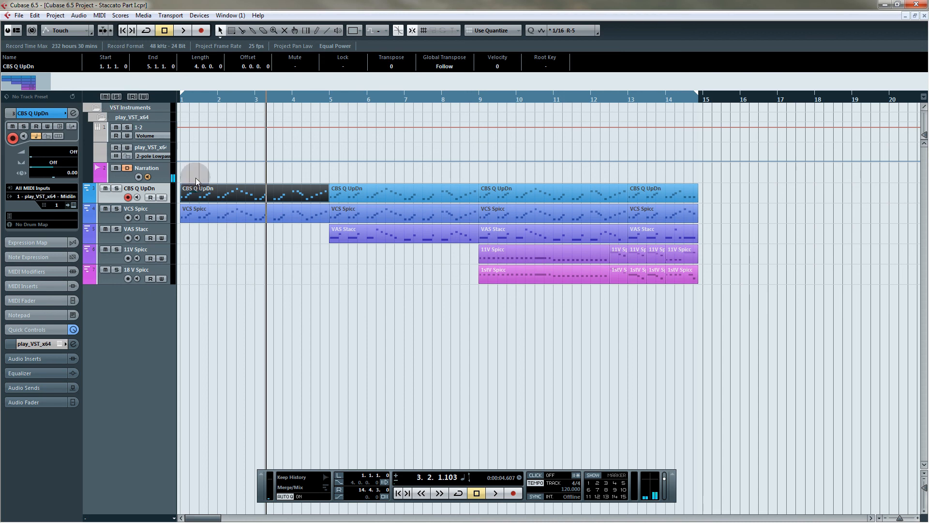
Reopen the first CBS Q UpDn part and audition the quiet figure from just before beat 3 of bar 3
double_click(244, 196)
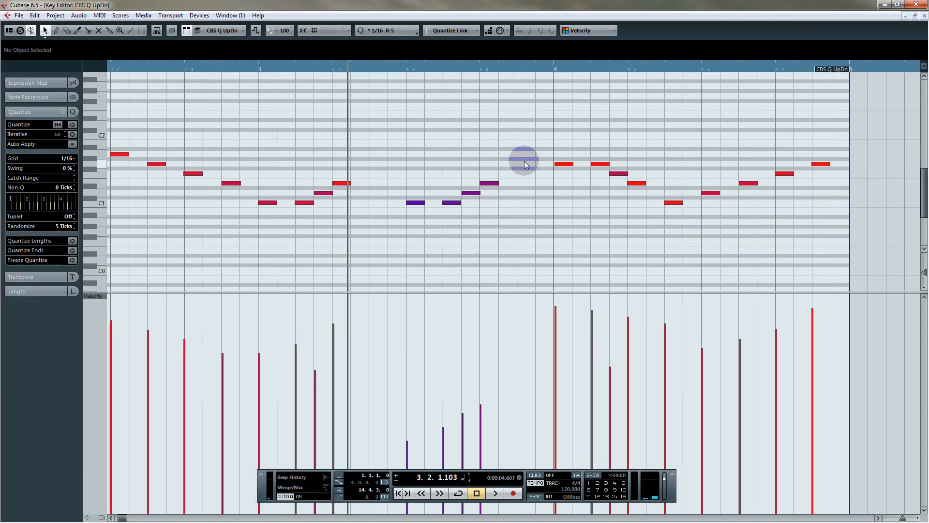
left_click(387, 67)
key("space")
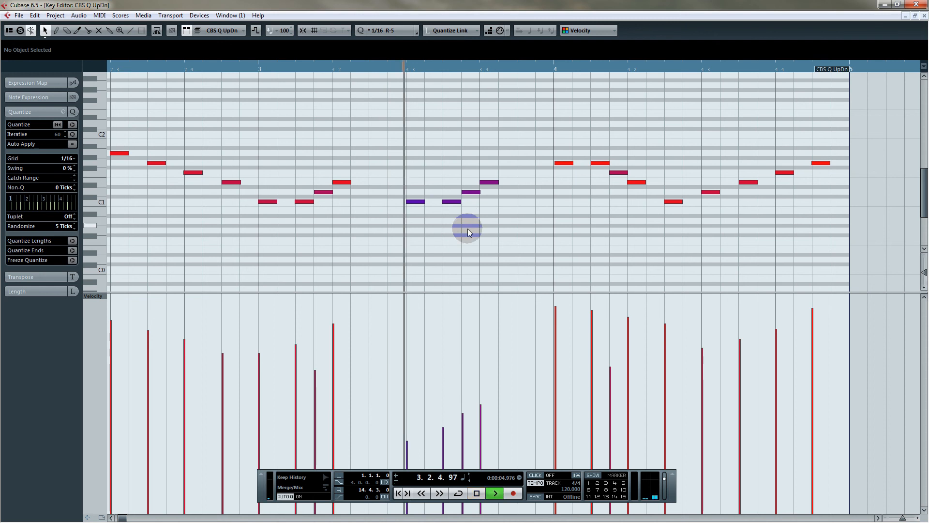
key("space")
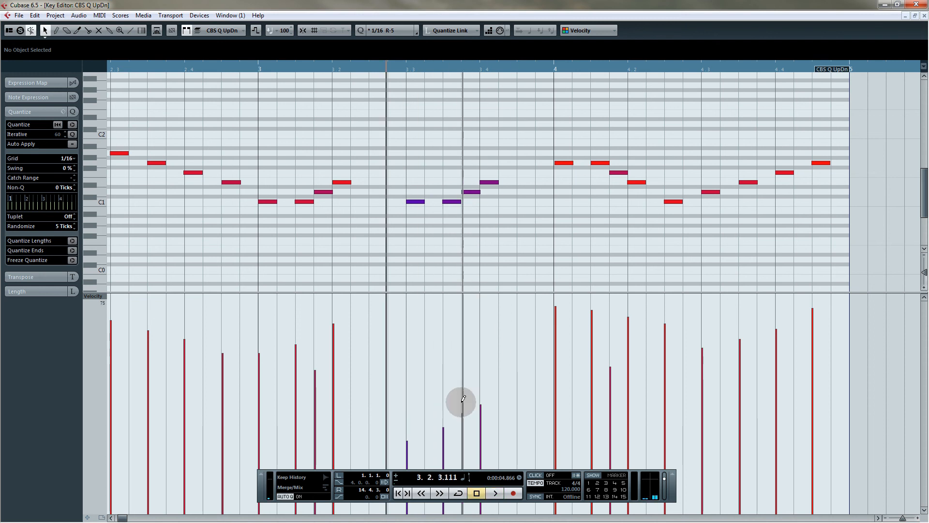
Try a far lower velocity on the middle of the three rising notes in late bar 3 and play the figure
left_click_drag(462, 455, 461, 464)
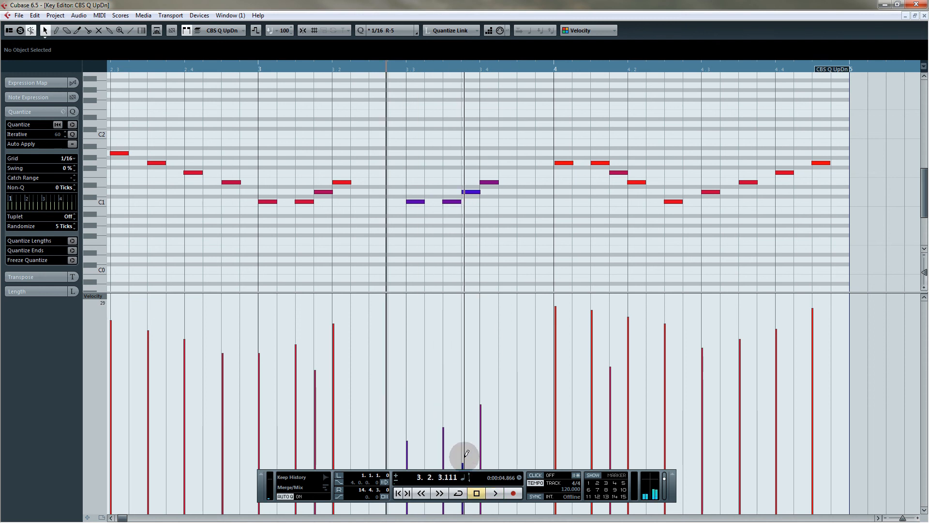
key("space")
key("space")
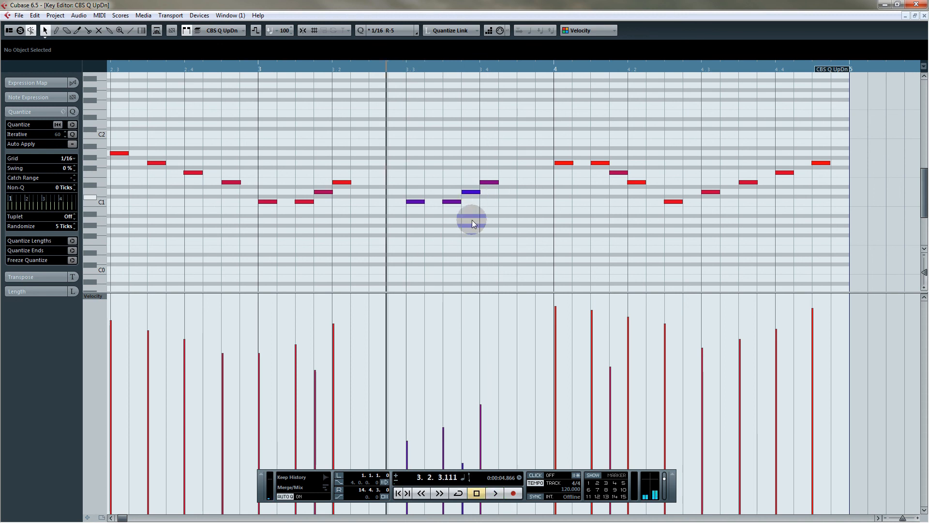
Raise that middle note's velocity to just below the note before it and audition the figure again
mouse_move(463, 435)
left_mouse_down()
mouse_move(466, 426)
mouse_move(439, 420)
mouse_move(459, 429)
left_mouse_up()
key("space")
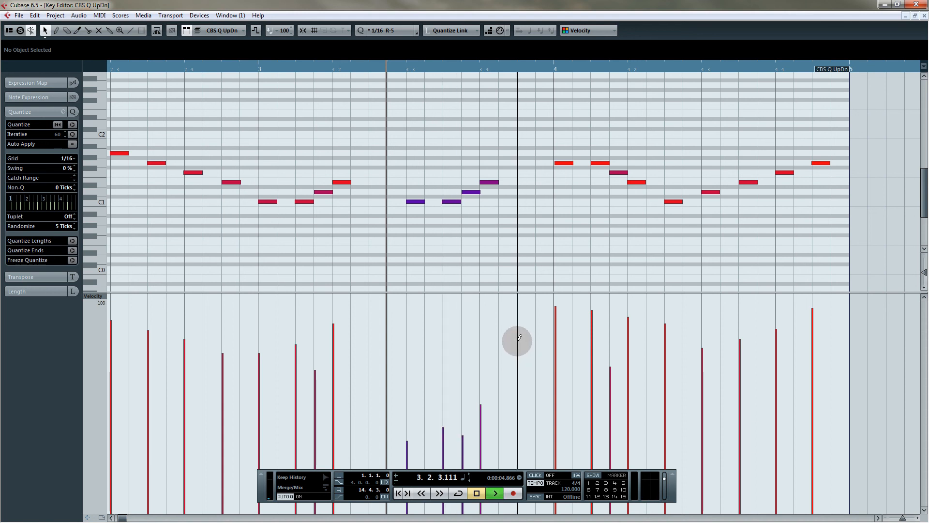
key("space")
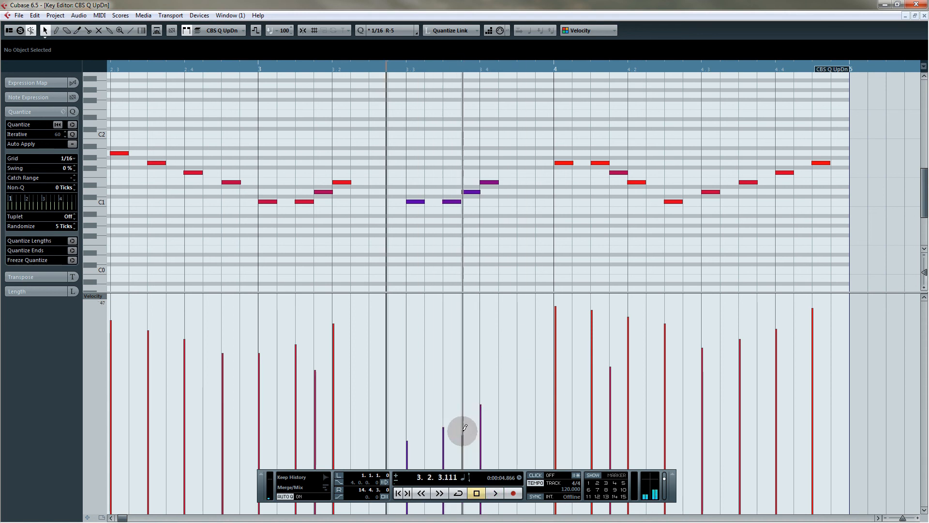
key("space")
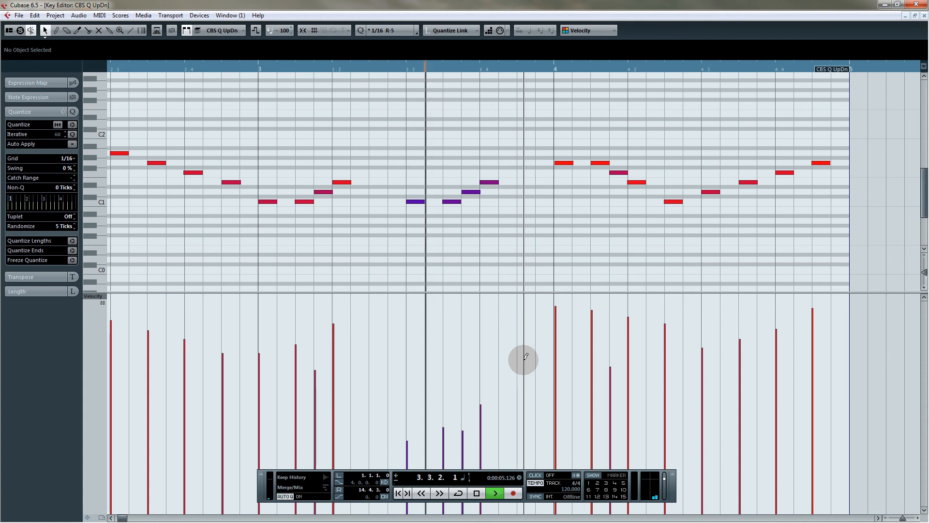
key("space")
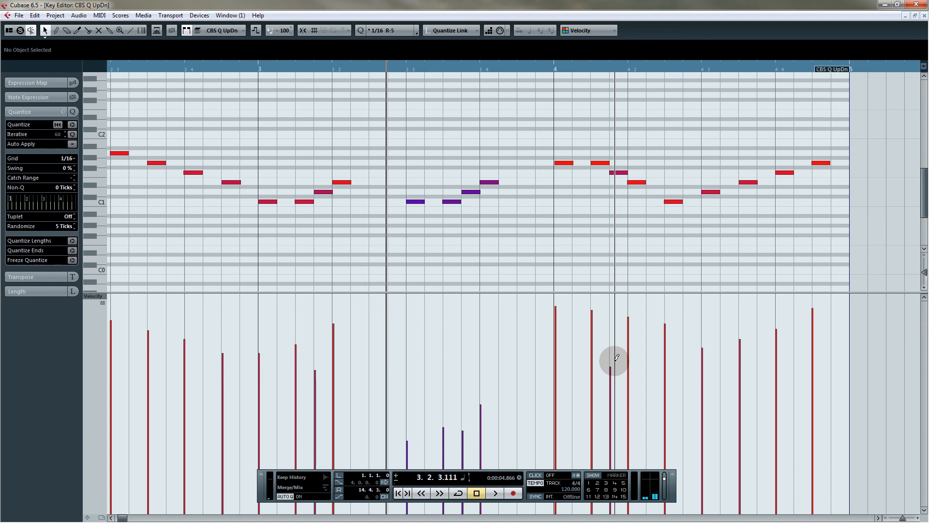
Redraw the second figure of bar 3 with a loud rising velocity ramp, keeping the middle of its three rising notes lower
left_click_drag(400, 376, 481, 313)
left_click_drag(468, 362, 461, 379)
right_click(504, 261)
left_click(503, 261)
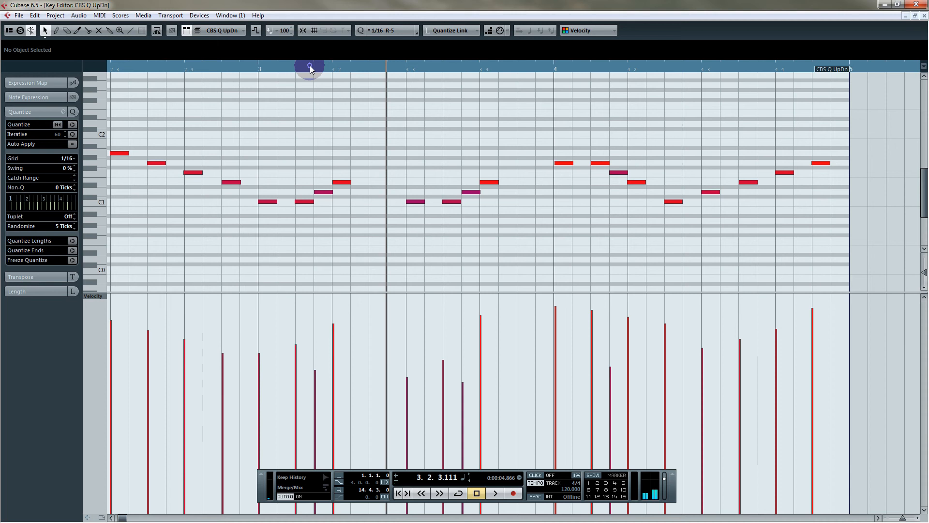
Play the whole four-bar double bass part from bar 1 to check the shaped velocities
left_click_drag(310, 65, 310, 48)
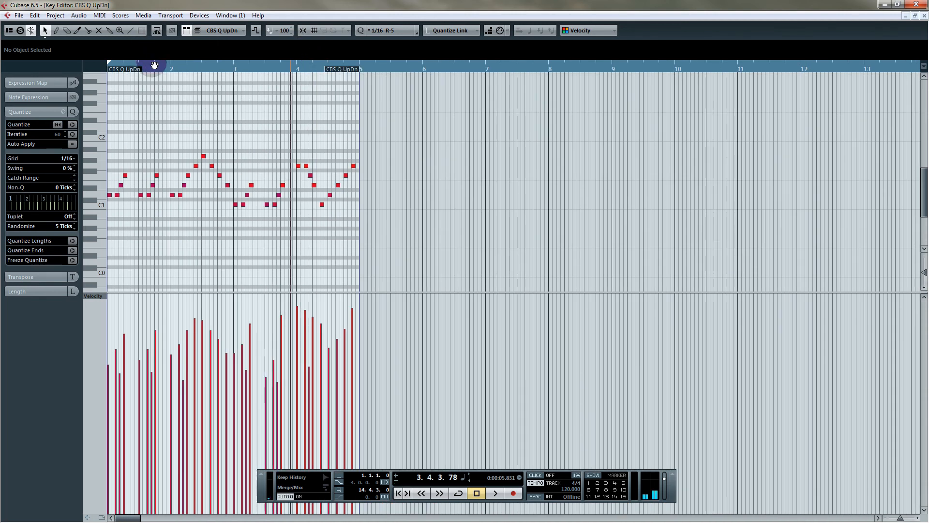
left_click(100, 62)
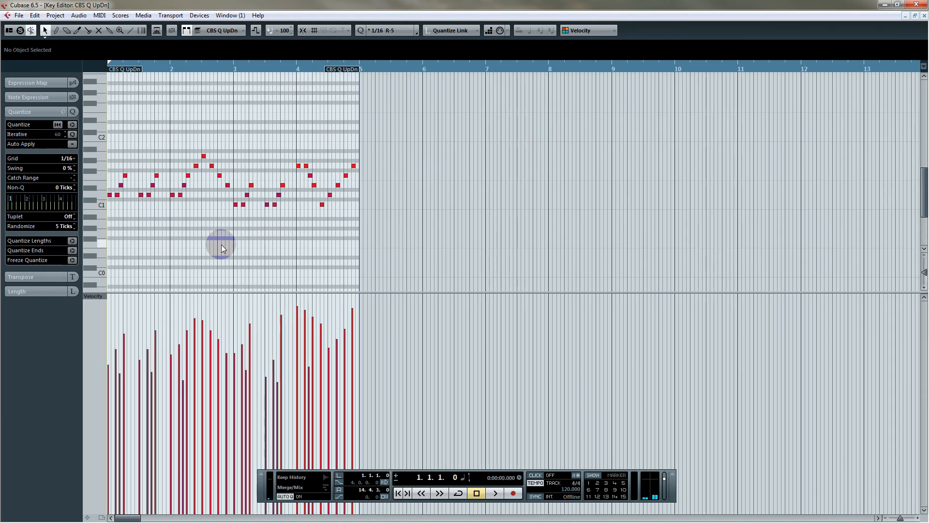
key("space")
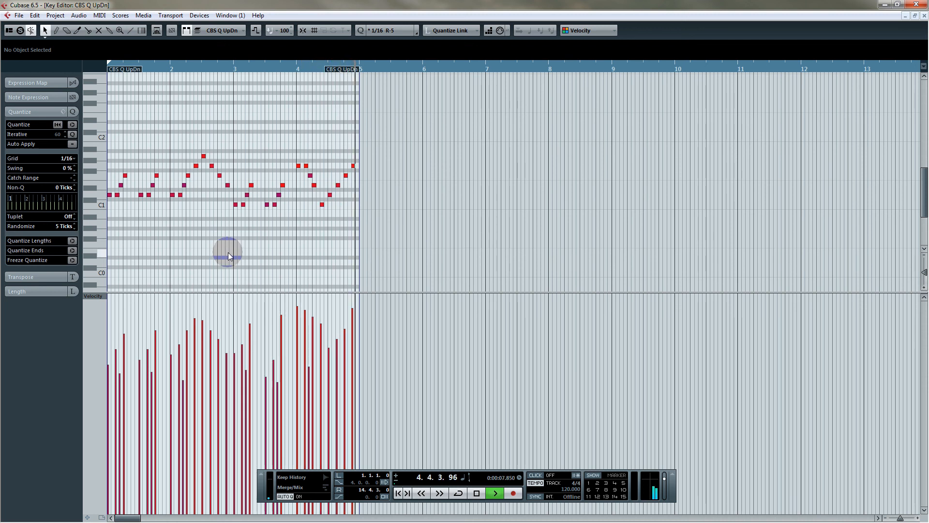
key("space")
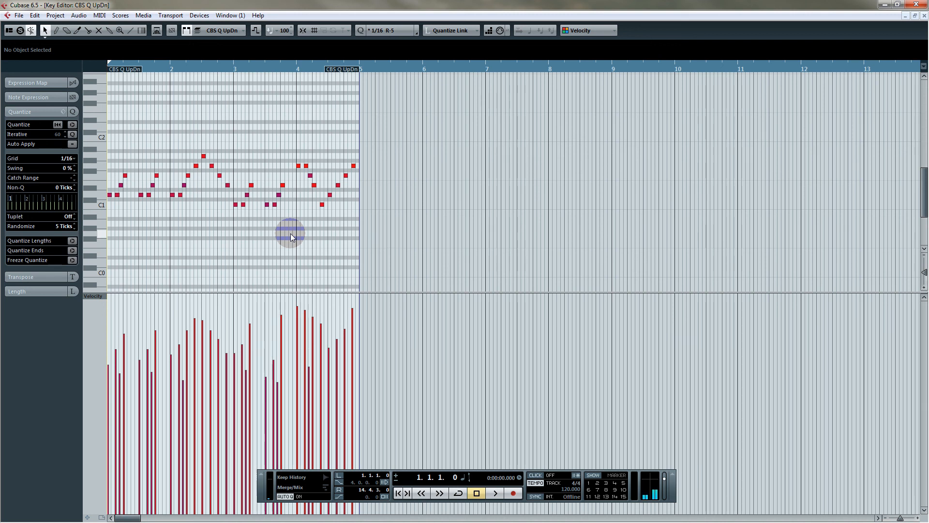
Replace the second and third CBS Q UpDn parts, bars 5 to 12, with two duplicates of the edited first part
left_click(924, 16)
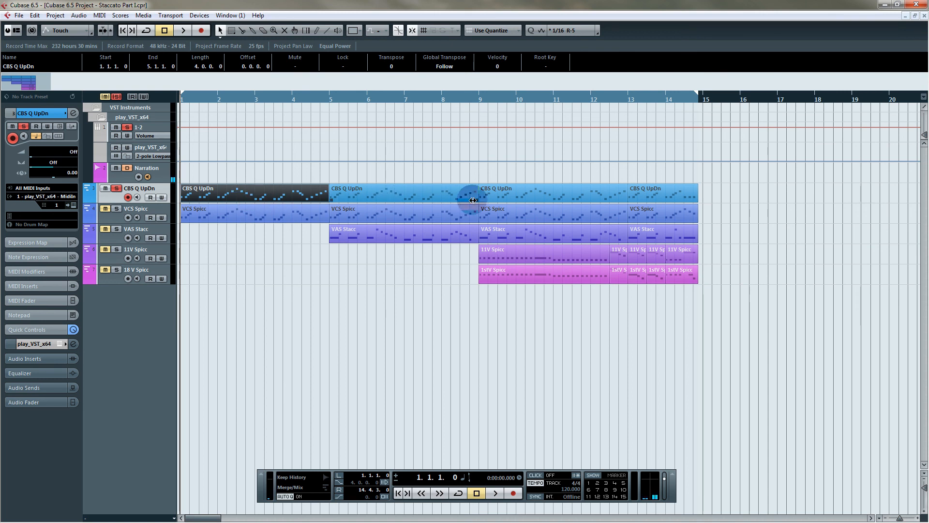
left_click(530, 195)
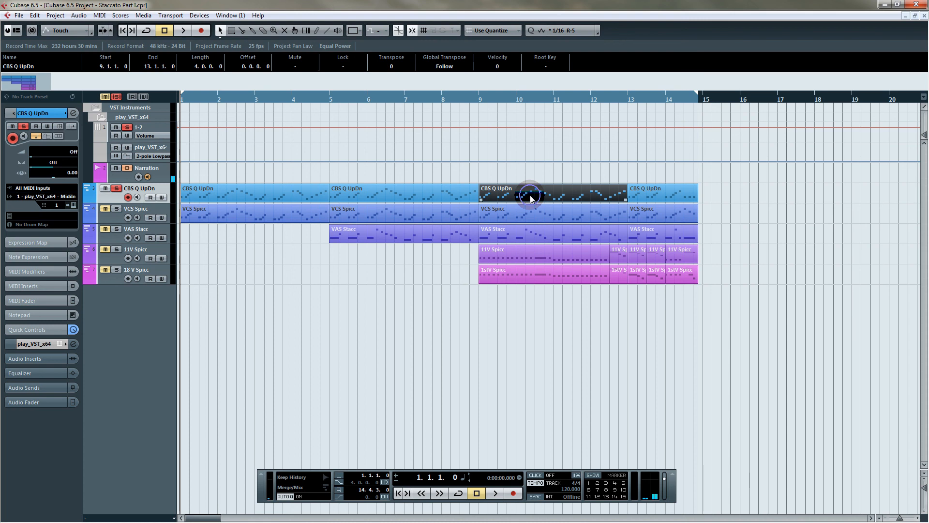
left_click(360, 195, "shift")
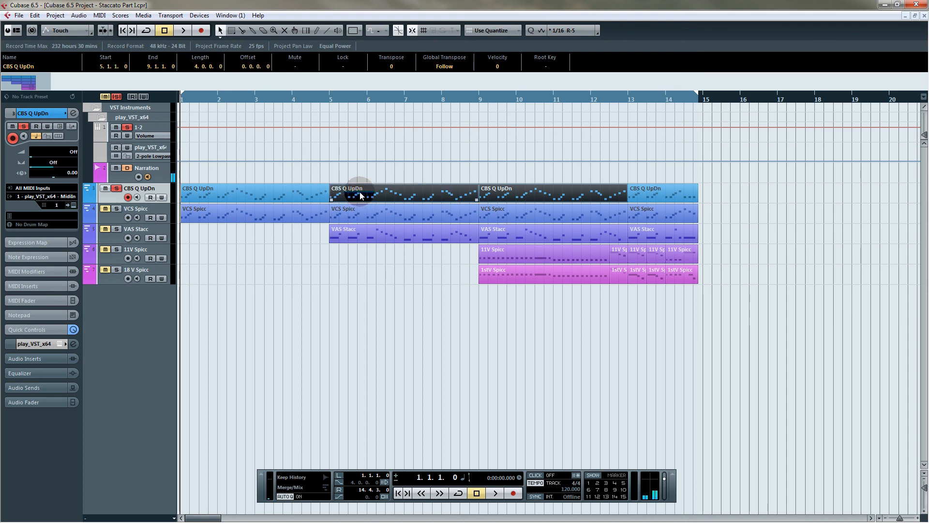
key("Delete")
left_click(277, 198)
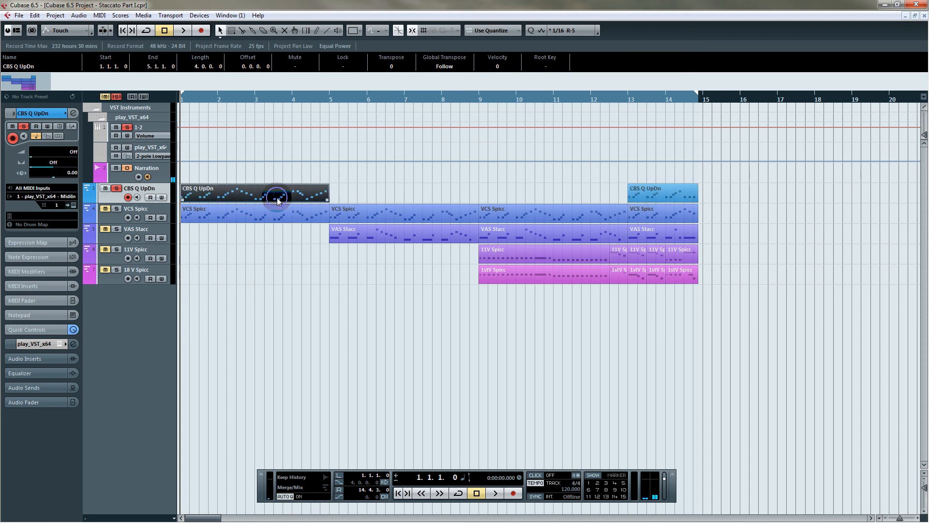
key("ctrl+d")
key("ctrl+d")
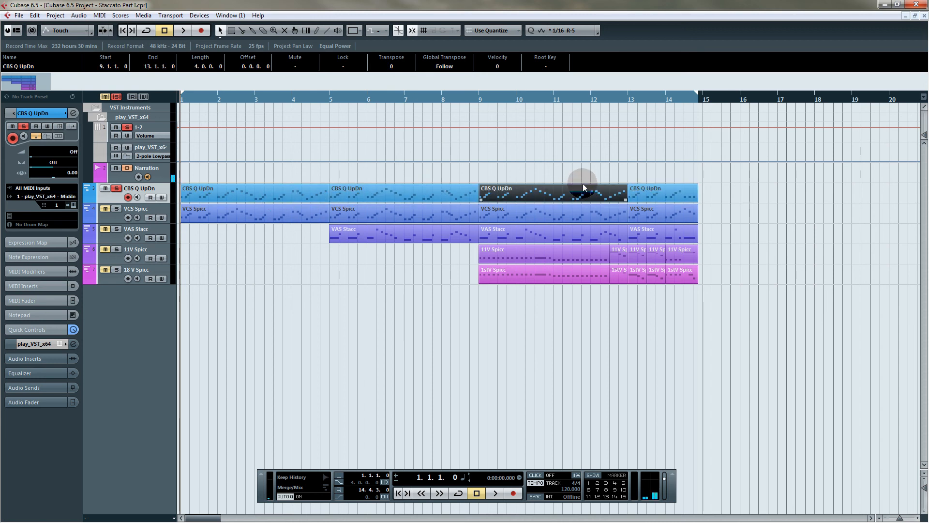
Open the last CBS Q UpDn part at bar 13 and draw rising velocity ramps over its ascending figures
left_click(624, 100)
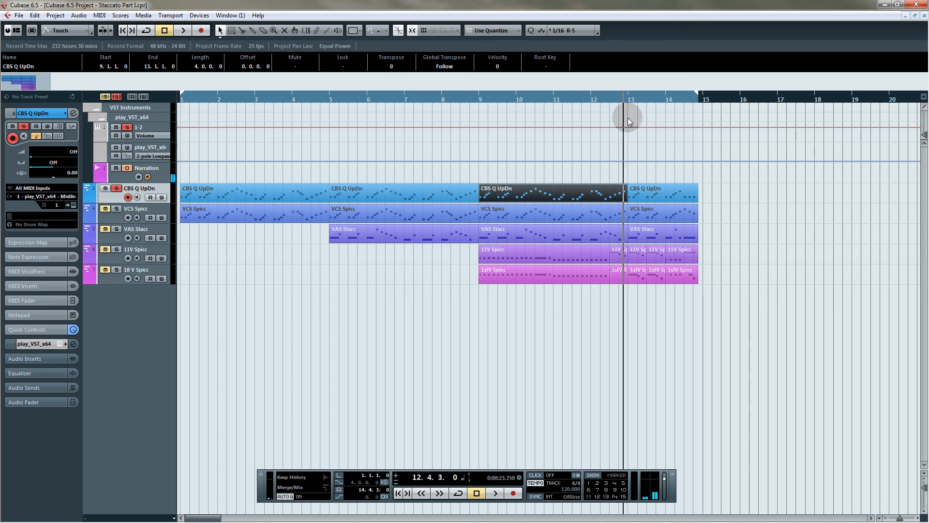
double_click(651, 196)
left_click_drag(194, 244, 345, 84)
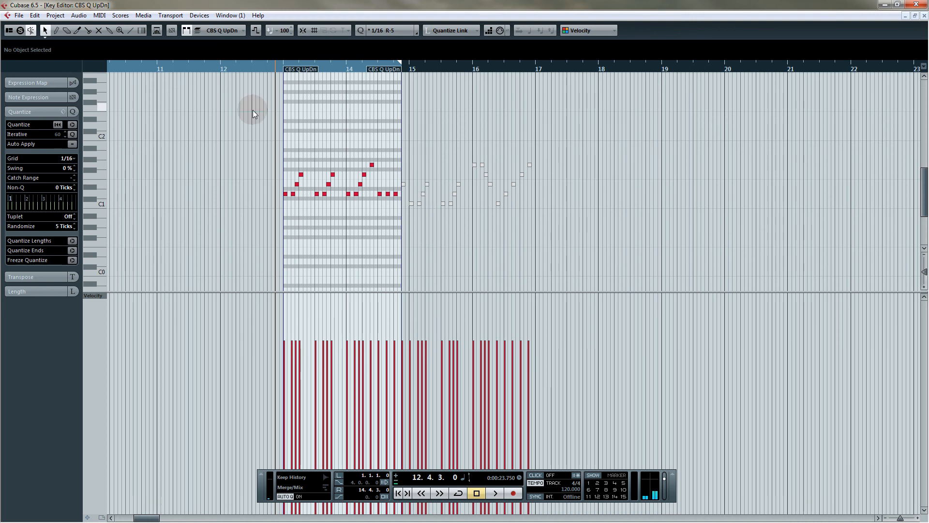
left_click_drag(272, 68, 268, 76)
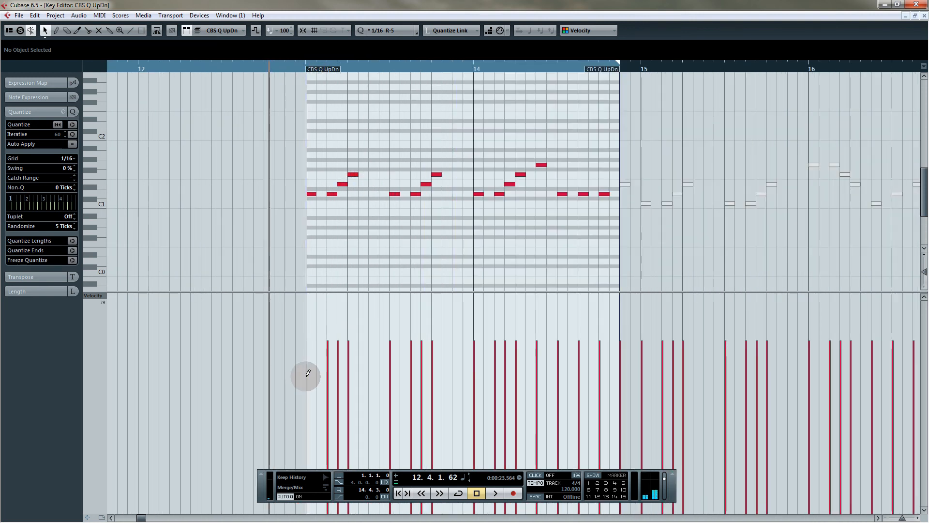
mouse_move(307, 378)
left_mouse_down()
mouse_move(357, 322)
mouse_move(385, 370)
mouse_move(434, 311)
mouse_move(489, 348)
mouse_move(523, 312)
mouse_move(541, 320)
mouse_move(540, 307)
mouse_move(554, 331)
mouse_move(611, 330)
left_mouse_up()
mouse_move(610, 330)
left_mouse_down()
mouse_move(560, 338)
mouse_move(608, 332)
mouse_move(620, 315)
left_mouse_up()
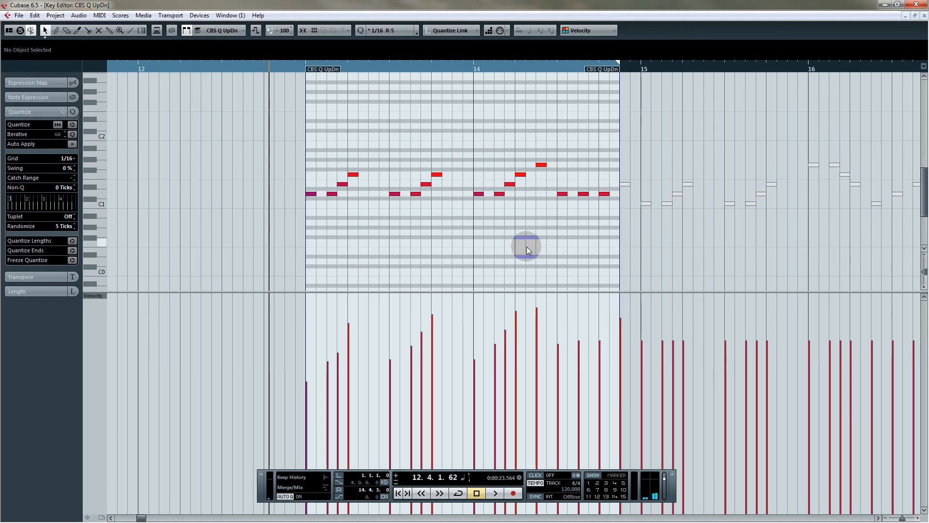
Lower the middle-note velocities in the rising figures of bars 13 and 14, and vary the closing repeated notes
left_click(339, 374)
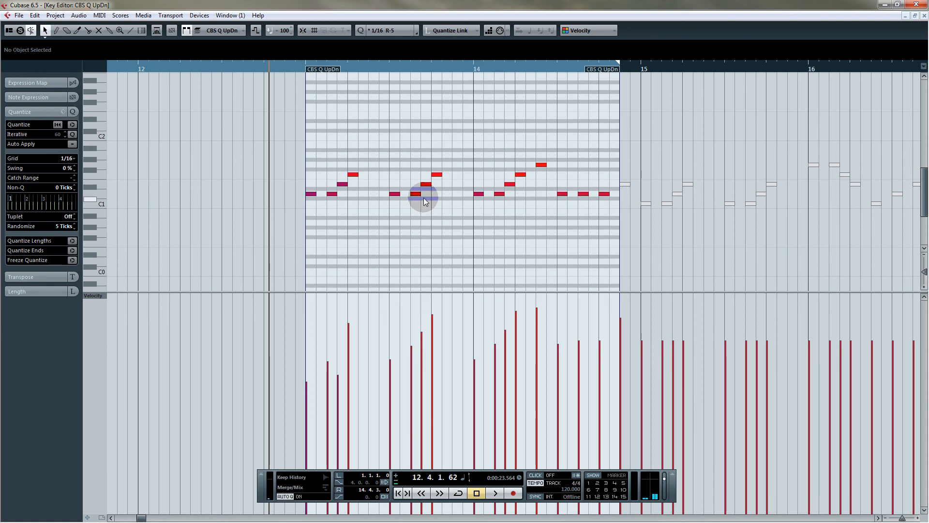
left_click(505, 350)
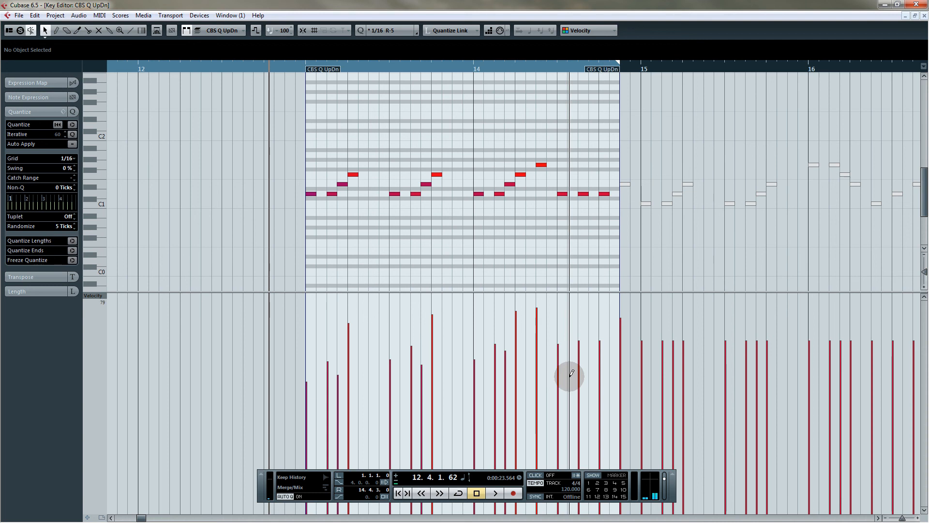
left_click(557, 338)
left_click(580, 346)
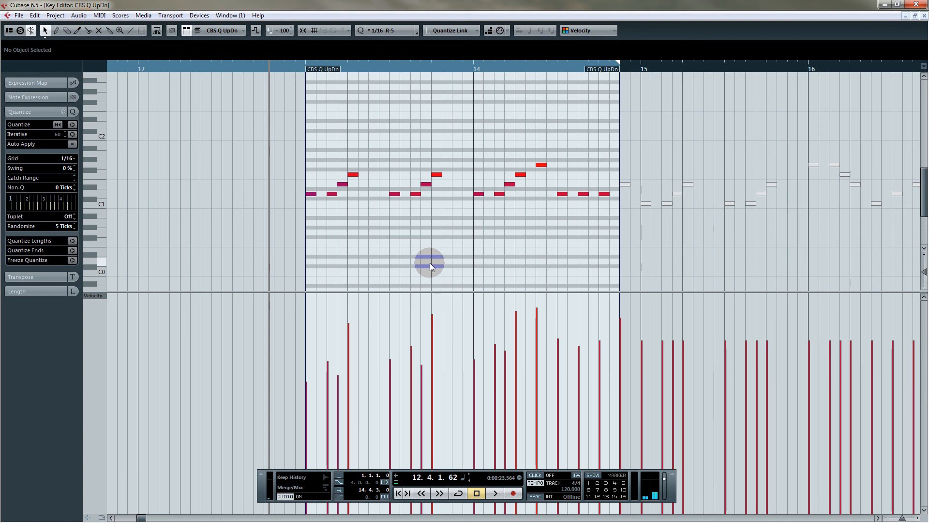
Lower the velocity of the second closing repeated note in bar 14, and return to the full arrangement
left_click_drag(334, 196, 333, 195)
left_click(340, 216)
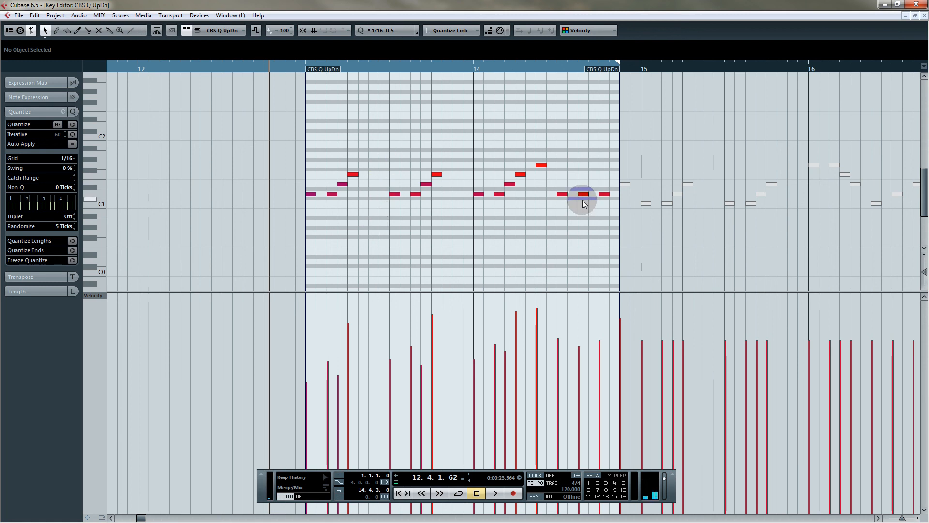
left_click(579, 361)
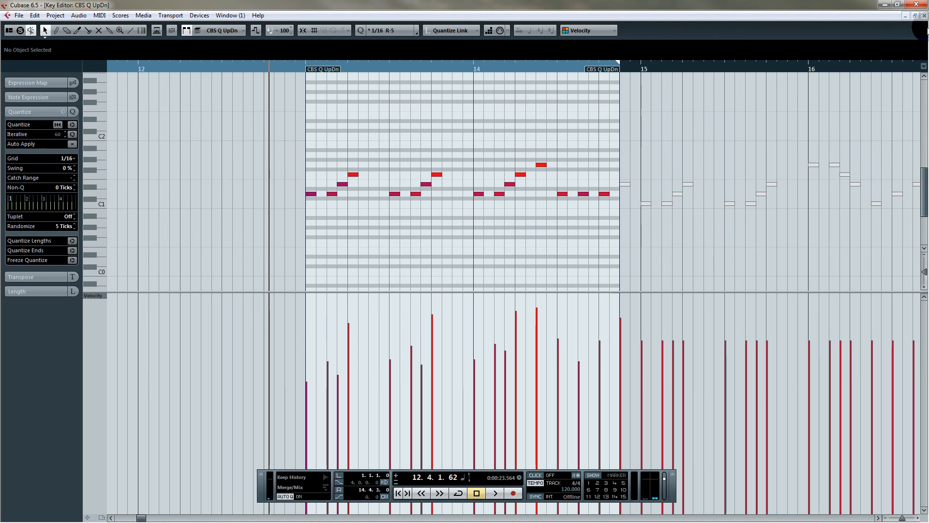
left_click(924, 16)
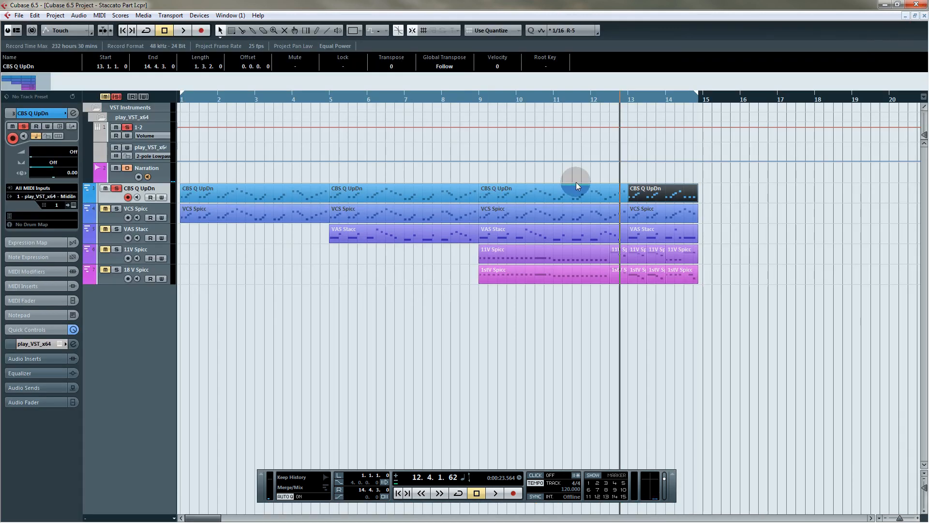
left_click(395, 353)
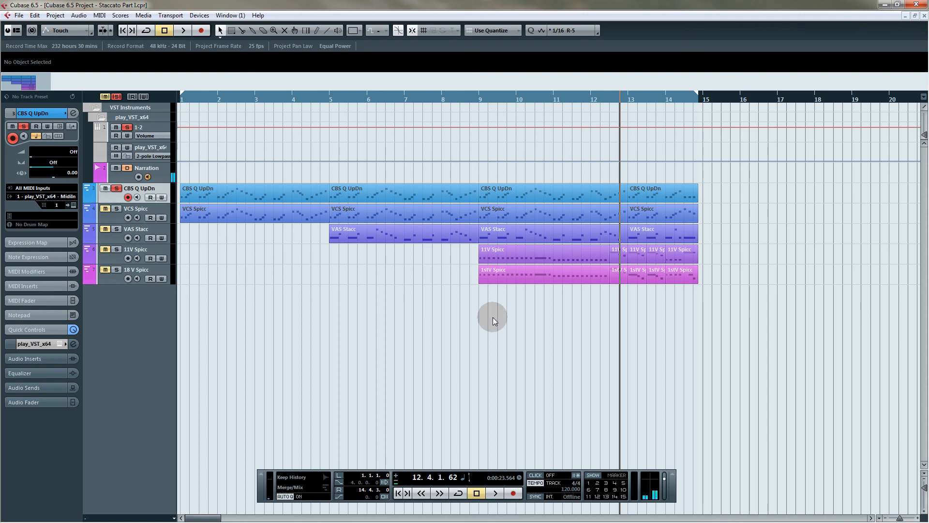
Delete the three VCS Spicc parts spanning bars 1 to 12
left_click(246, 196)
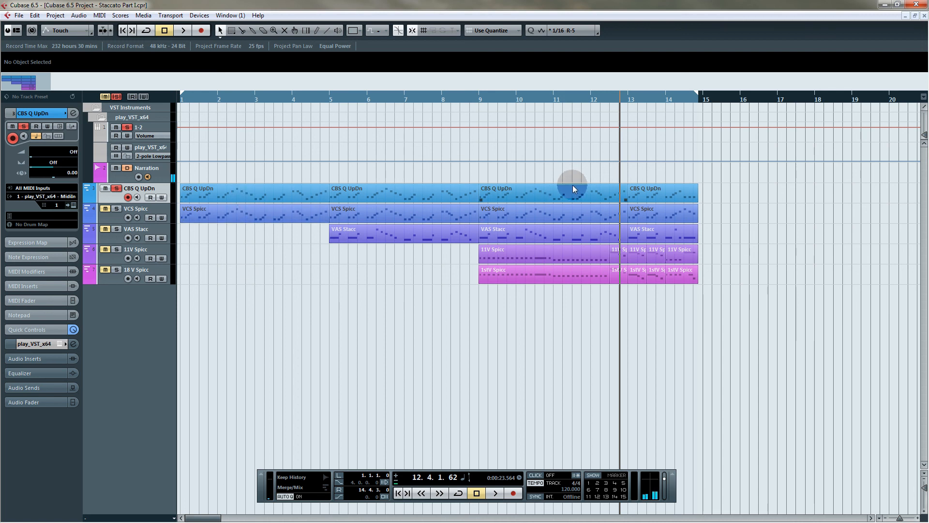
left_click_drag(296, 173, 573, 210)
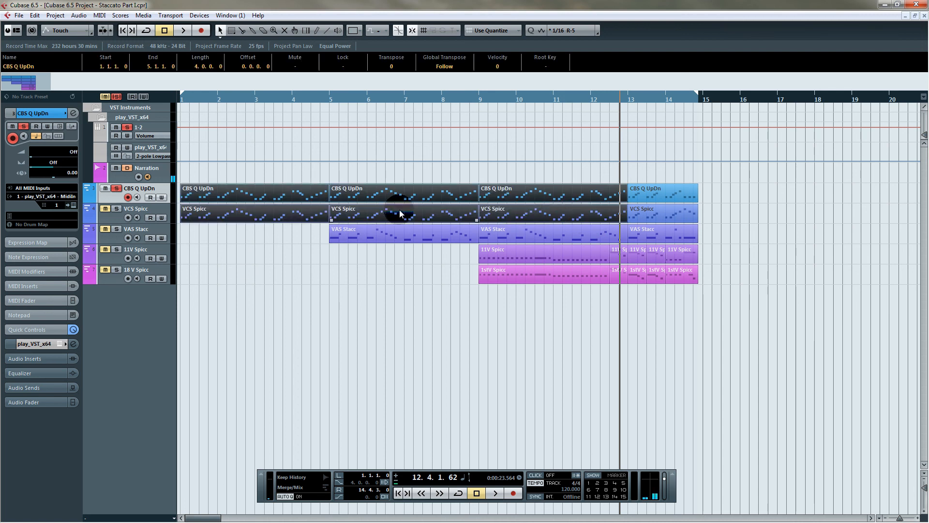
left_click(228, 281)
left_click(269, 221)
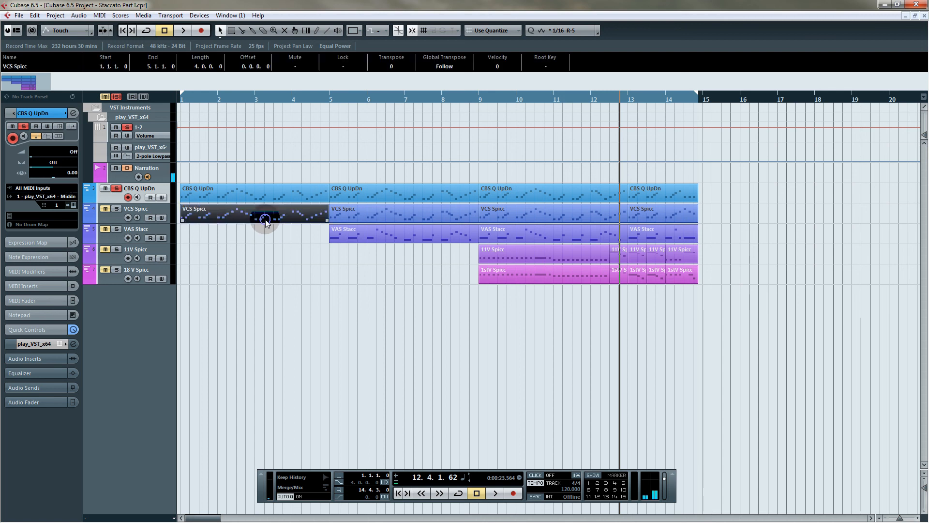
left_click(512, 215, "shift")
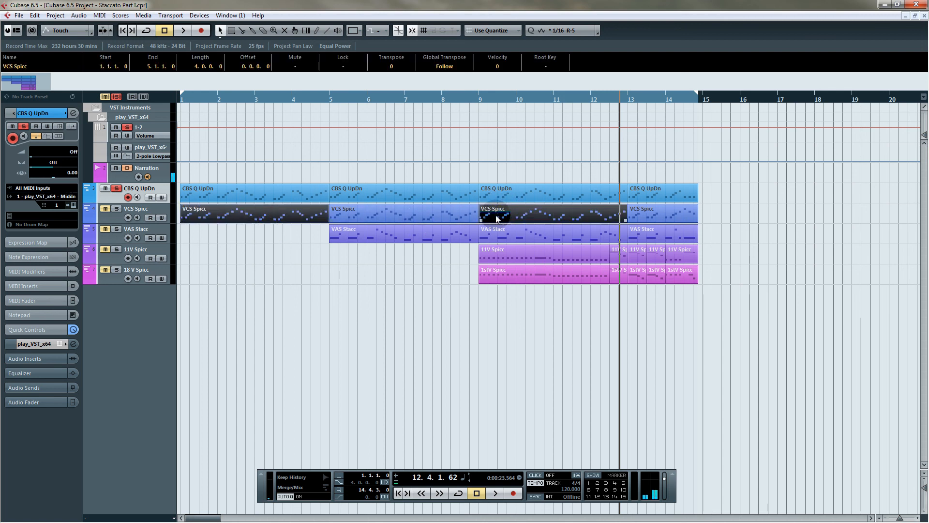
left_click(454, 216, "shift")
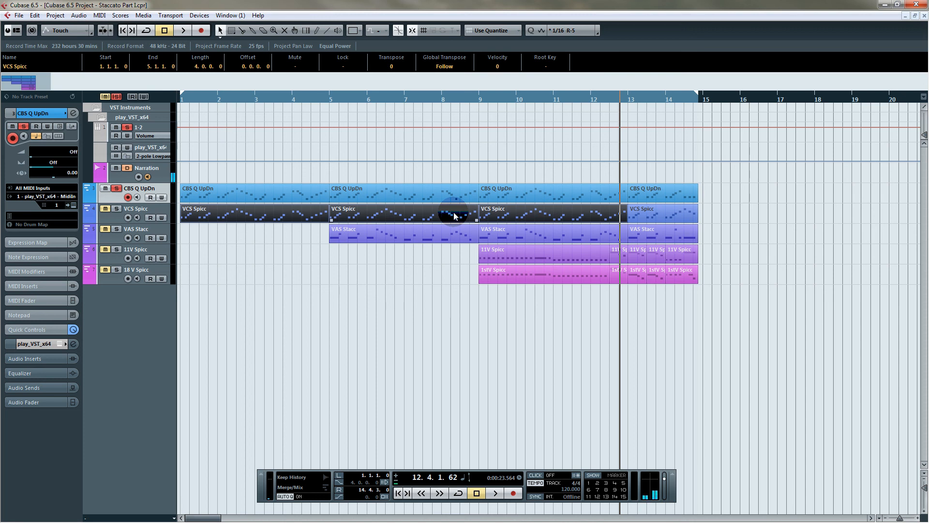
key("Delete")
Copy the three edited CBS Q UpDn parts of bars 1 to 12 onto the VCS Spicc track at the same positions
left_click(539, 193)
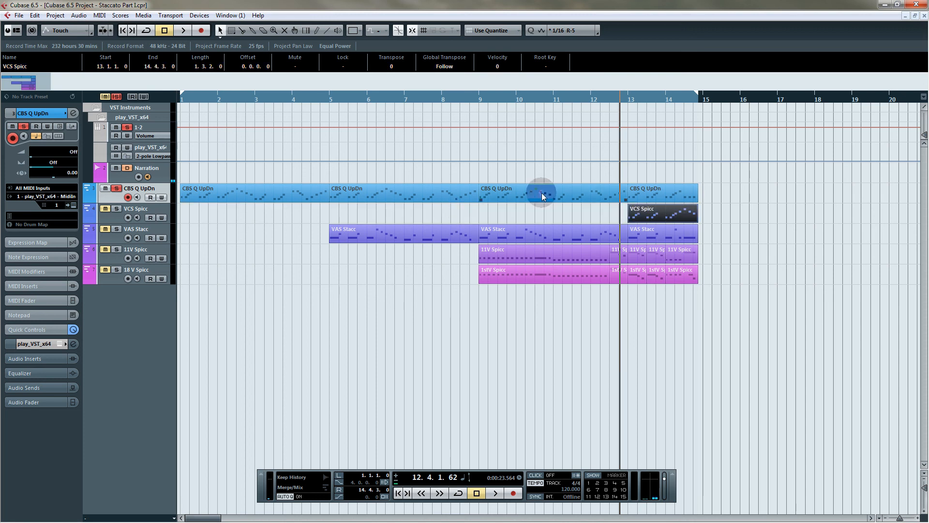
left_click(279, 196, "shift")
left_click(333, 194, "shift")
left_click_drag(263, 197, 260, 210)
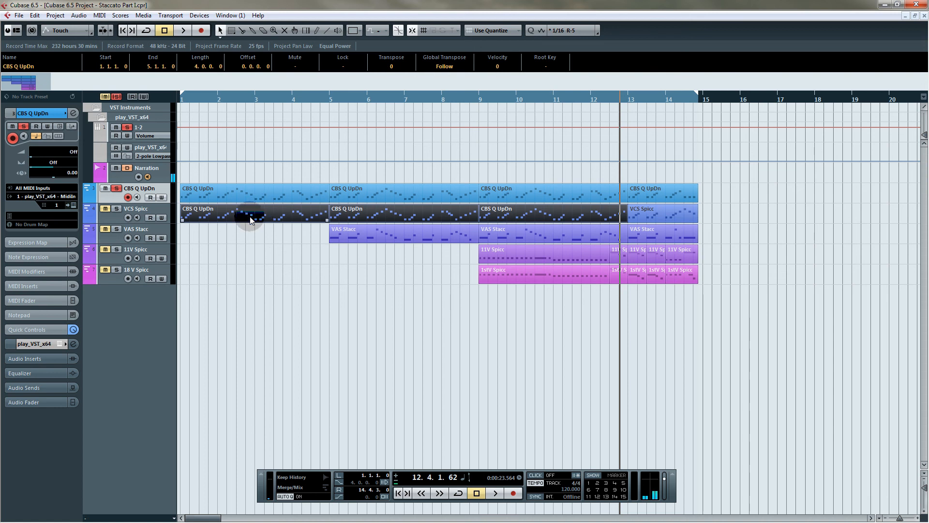
Open the three copied parts on the VCS Spicc track together and transpose all their notes up one octave
double_click(251, 218)
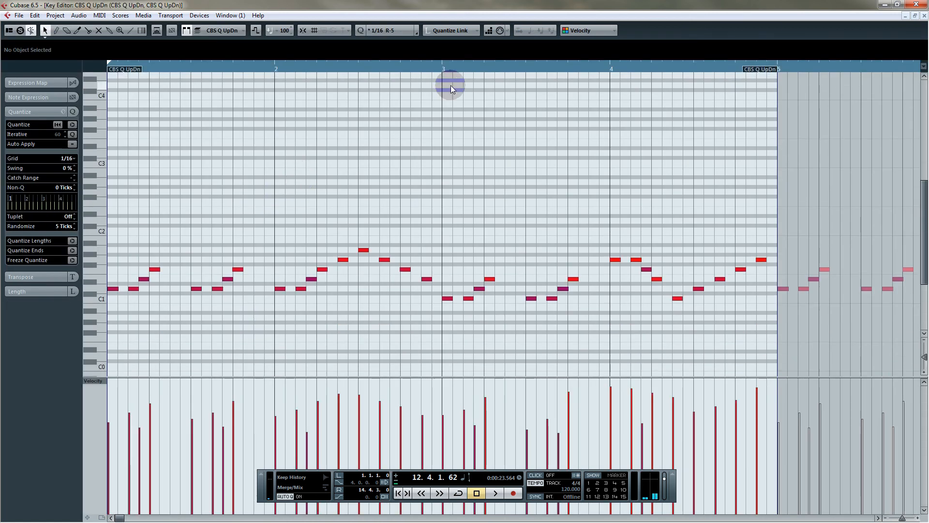
left_click_drag(666, 66, 662, 46)
scroll(242, 181, "down", 1)
key("ctrl+a")
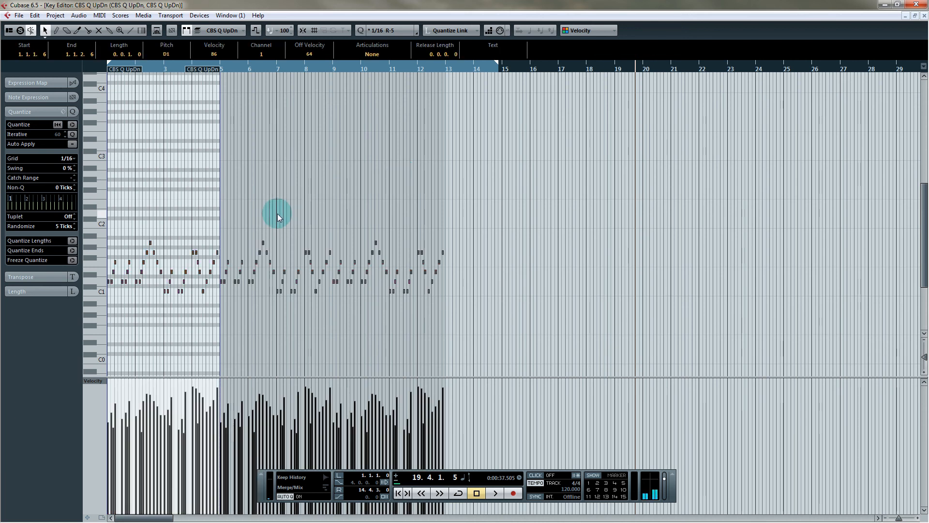
key("shift+Up")
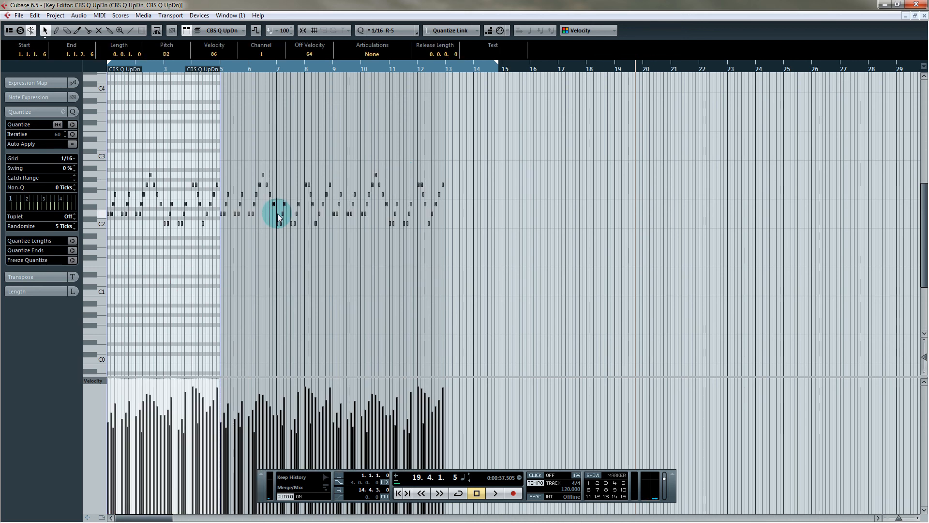
left_click(925, 15)
Solo the VCS Spicc track alongside the double basses and play both tracks from bar 1
left_click(183, 95)
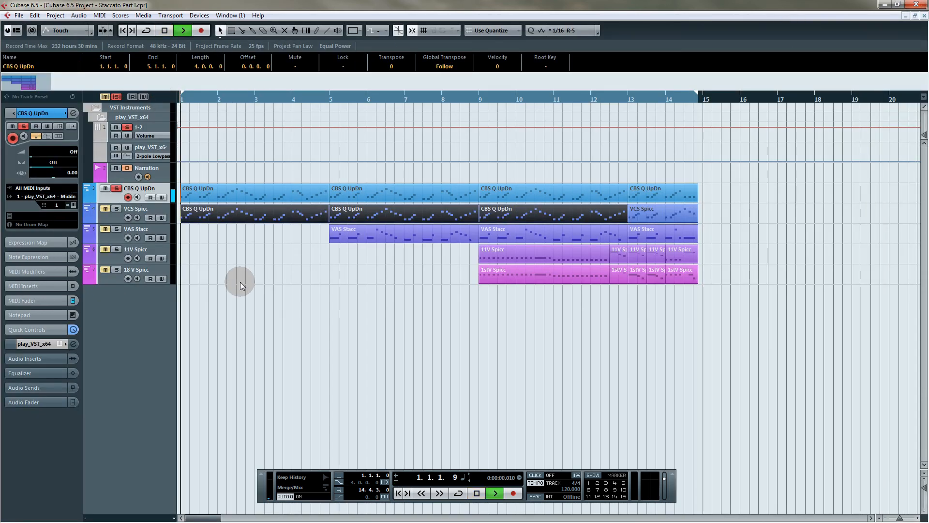
left_click(117, 209)
key("space")
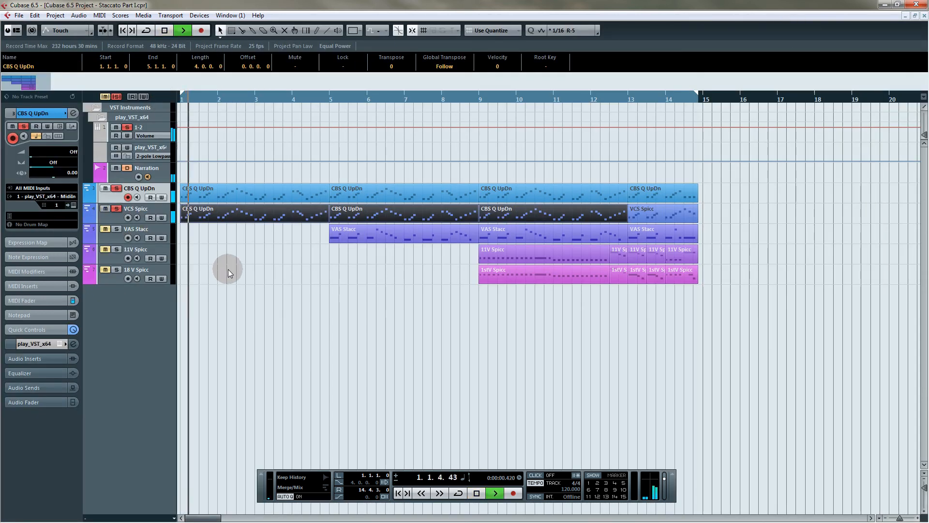
key("space")
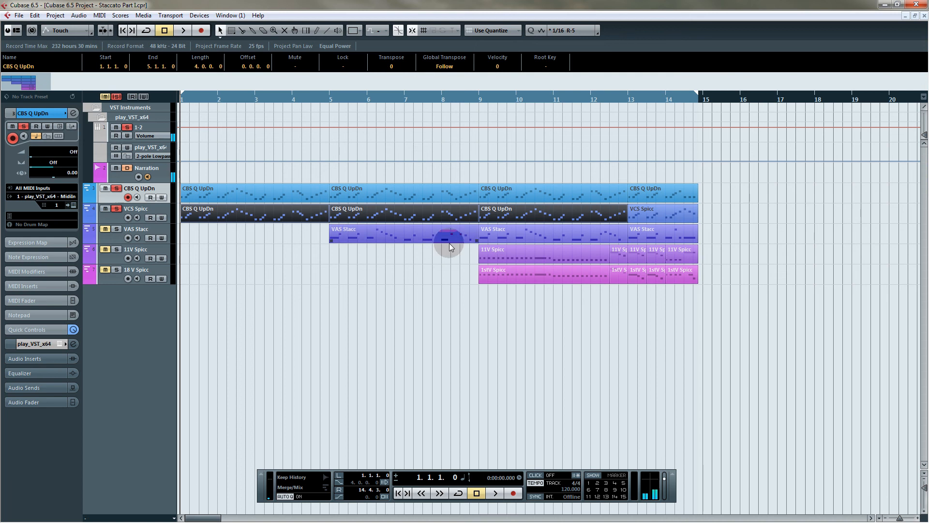
Open the last VCS Spicc part at bar 13 and transpose all its notes up one octave
double_click(651, 209)
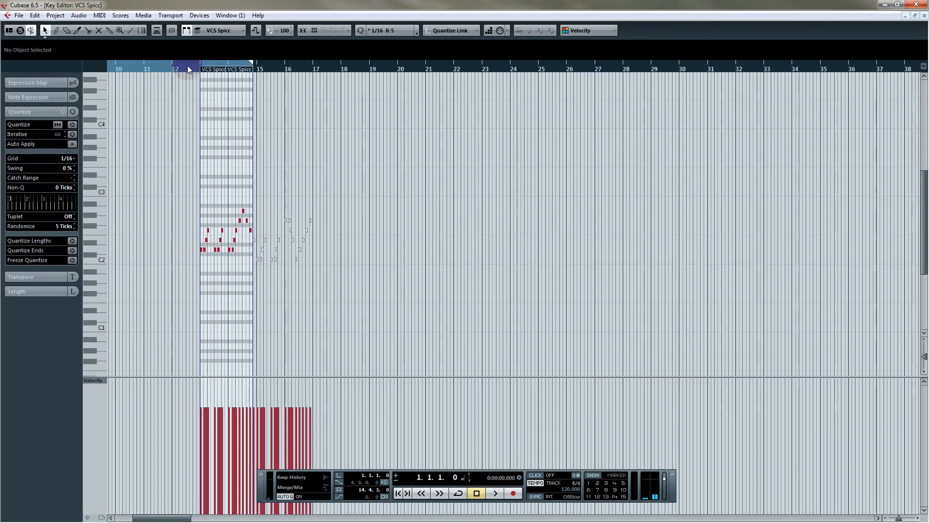
left_click(187, 68)
left_click_drag(186, 78, 183, 79)
left_click_drag(243, 160, 498, 301)
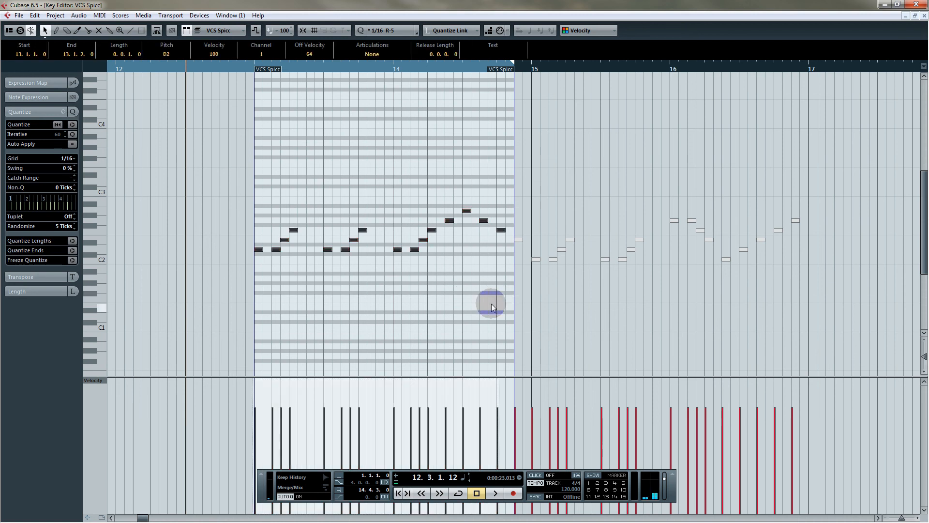
key("shift+Up")
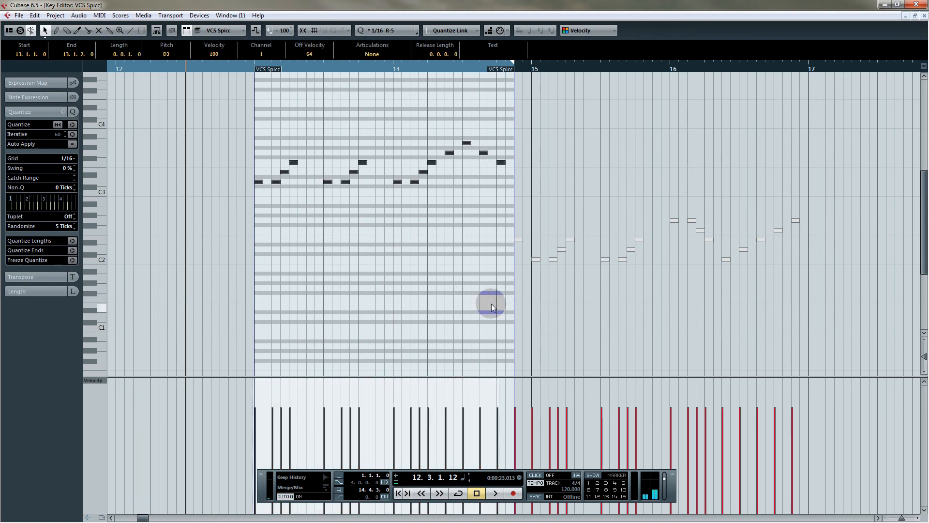
Draw rising velocity ramps over the figures of bars 13 and 14, falling after the peak, and lower the middle-note velocities
mouse_move(261, 429)
left_mouse_down()
mouse_move(271, 413)
mouse_move(323, 417)
mouse_move(317, 427)
mouse_move(367, 391)
mouse_move(394, 422)
mouse_move(452, 390)
mouse_move(476, 385)
mouse_move(492, 398)
left_mouse_up()
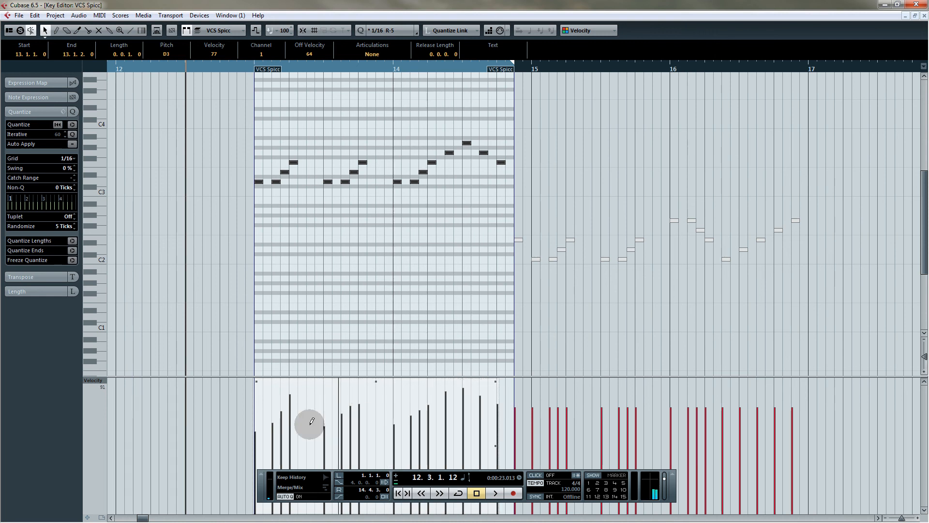
left_click(351, 427)
left_click(424, 425)
left_click(387, 284)
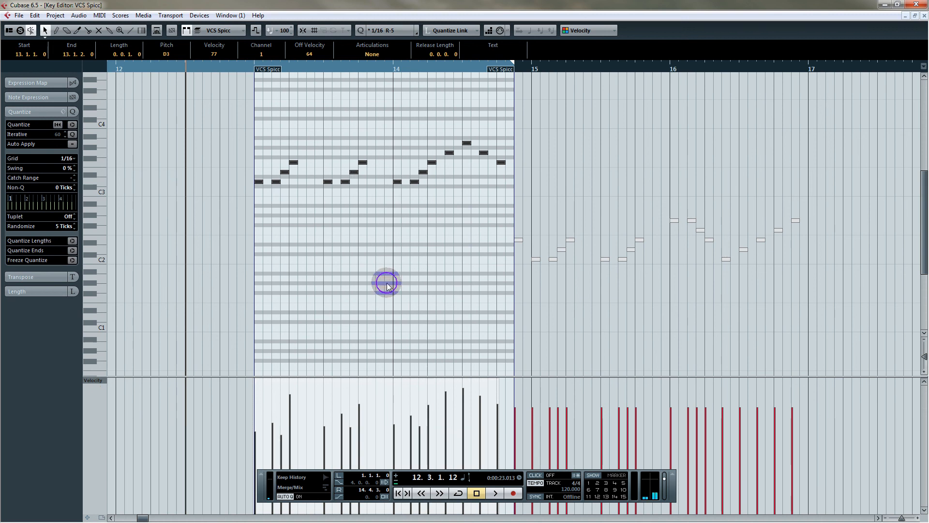
left_click(308, 222)
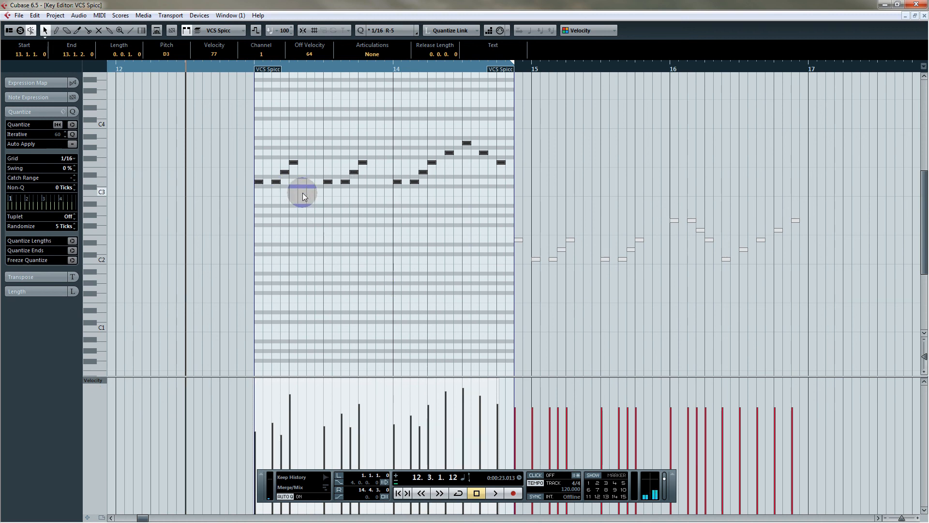
Quantize the VCS Spicc part's notes with 5-tick randomization, and move its first note inside the part to start at 13.1.1.9
mouse_move(233, 62)
left_mouse_down()
mouse_move(236, 79)
mouse_move(236, 68)
left_mouse_up()
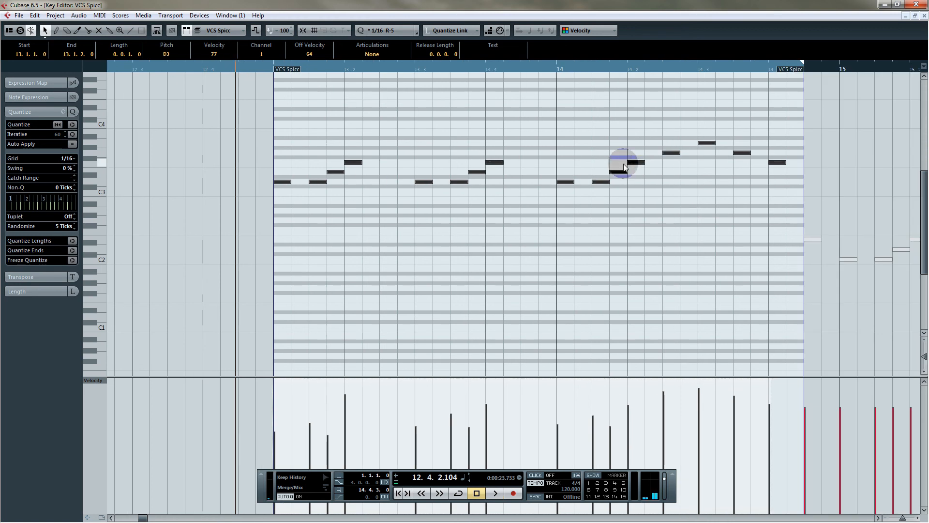
left_click(72, 135)
left_click(72, 127)
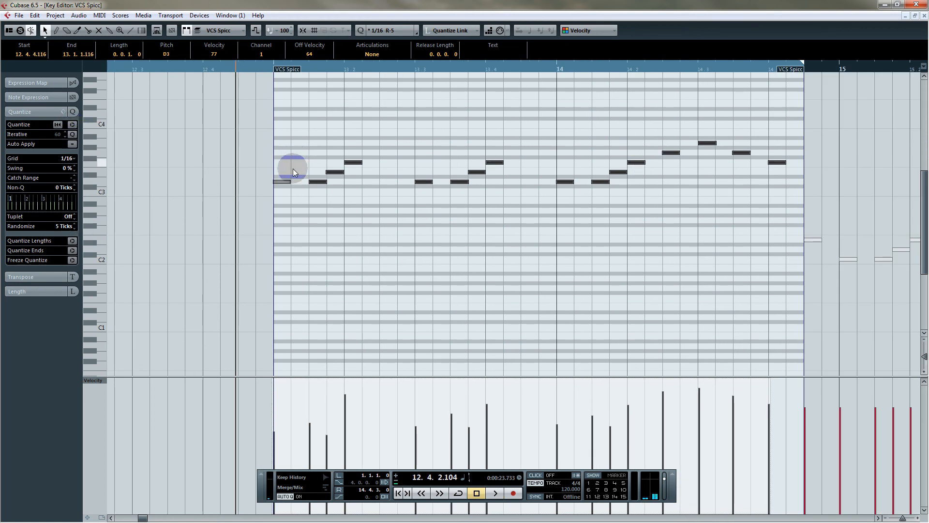
left_click(283, 181)
left_click_drag(279, 182, 283, 186)
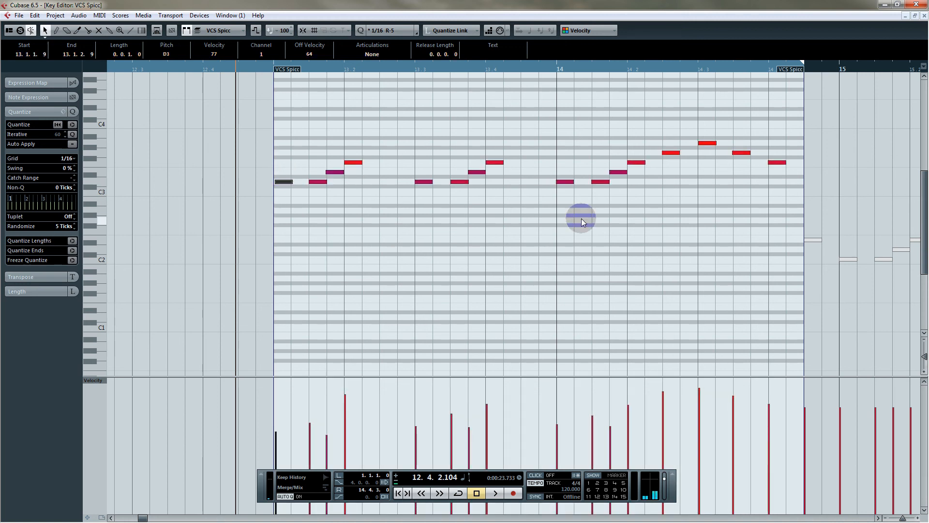
left_click(916, 4)
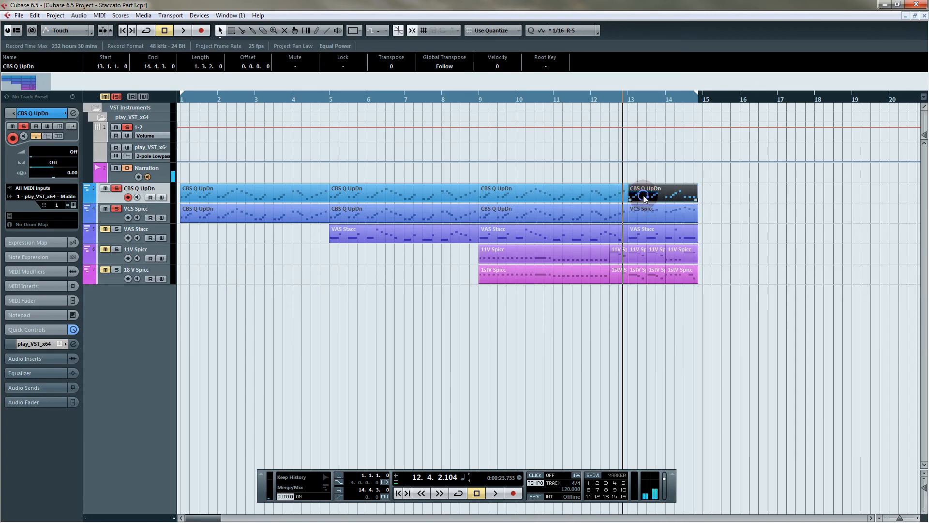
Open the last CBS Q UpDn part at bar 13 and quantize all its notes with 5-tick randomization
double_click(649, 199)
left_click(442, 185)
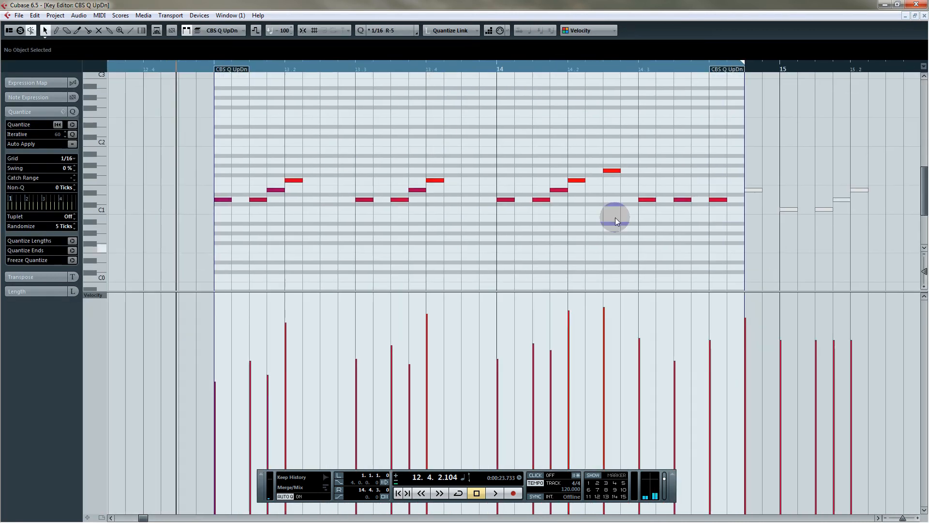
left_click_drag(199, 133, 724, 245)
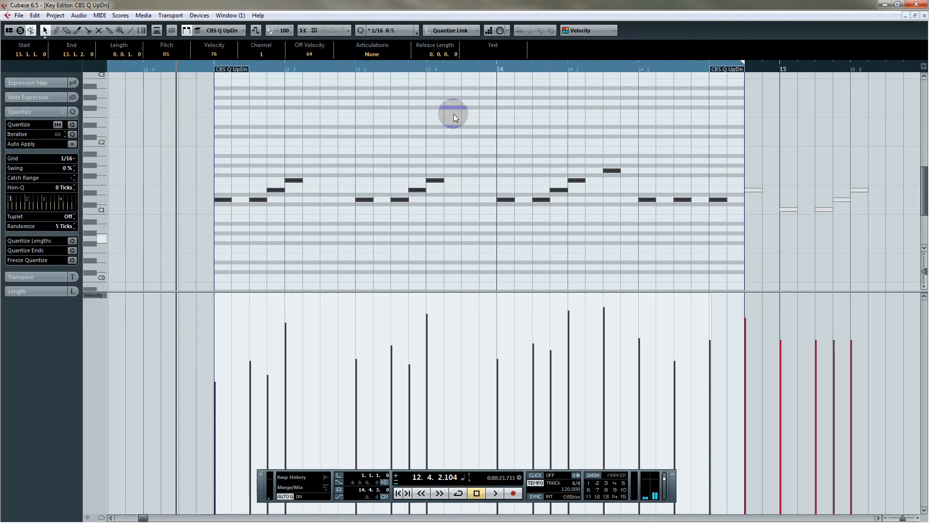
left_click(71, 126)
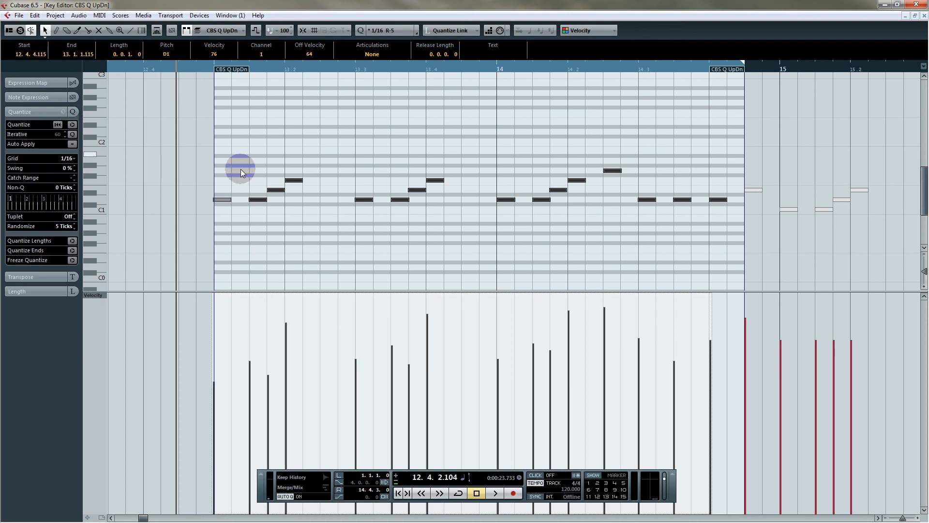
Move the first double bass note to start at 13.1.1.11 without enlarging the part, and return to the arrangement
left_click_drag(221, 200, 220, 203)
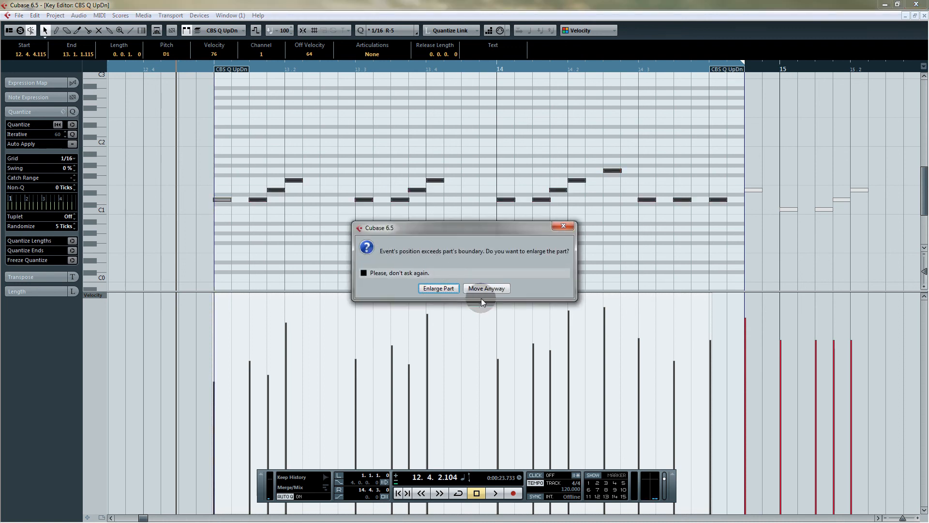
left_click(487, 289)
left_click(227, 200)
left_click_drag(220, 201, 224, 199)
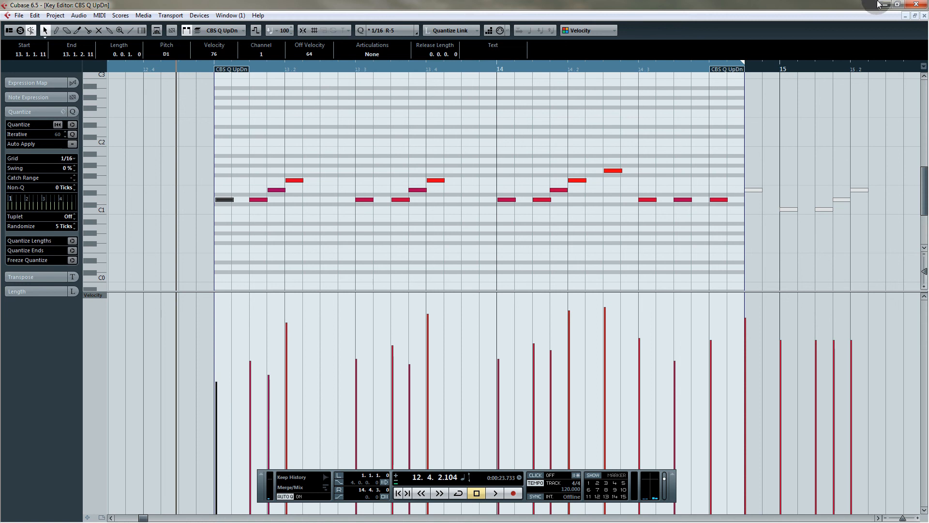
left_click(923, 15)
left_click(376, 305)
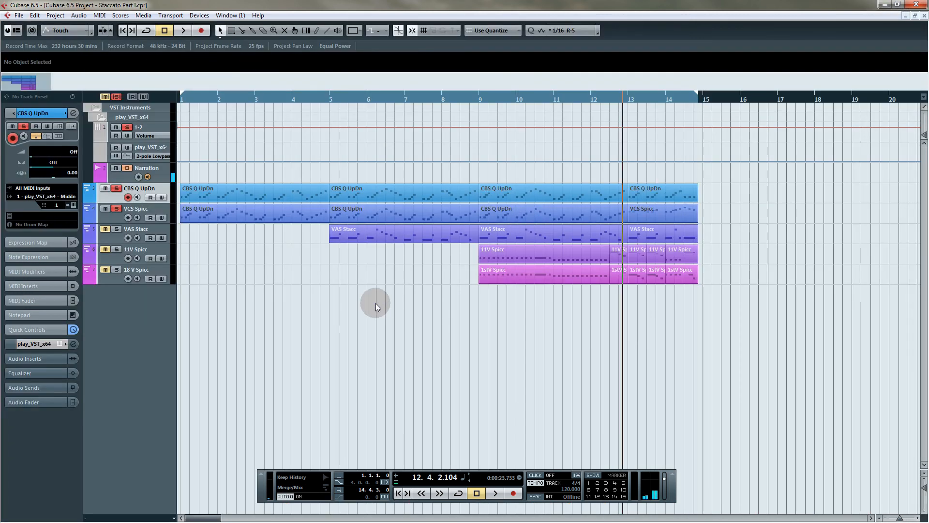
Open the VAS Stacc part at bar 5 and draw velocities rising through its repeated-note figures, falling after the peaks in bars 6 and 8
left_click(325, 99)
double_click(375, 240)
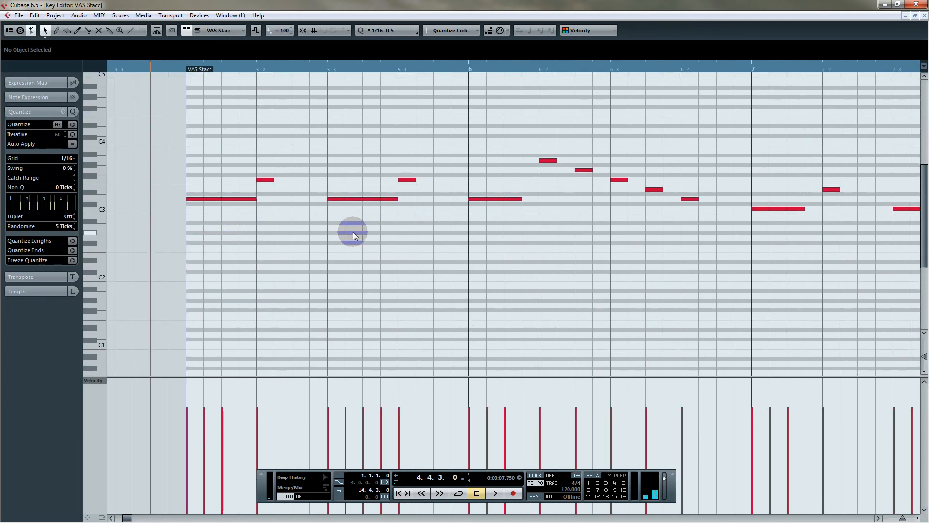
left_click_drag(319, 222, 431, 150)
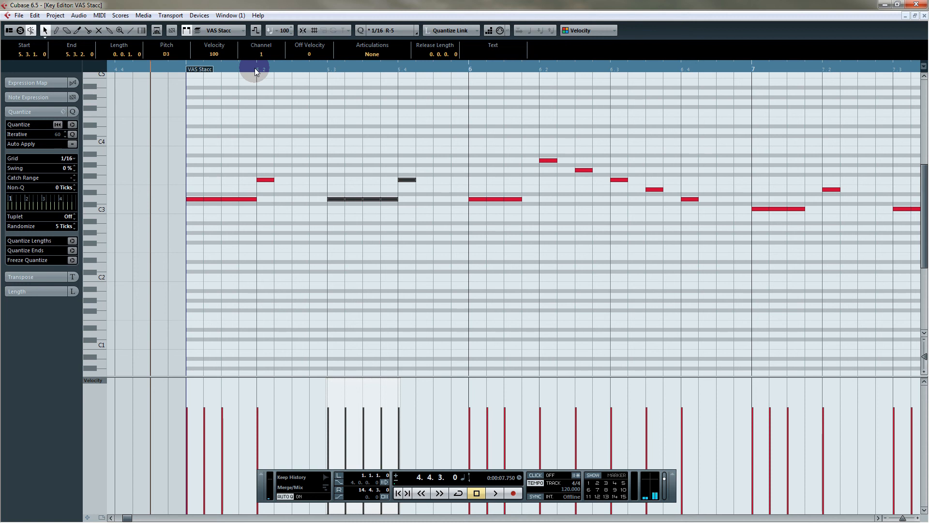
left_click_drag(256, 71, 320, 213)
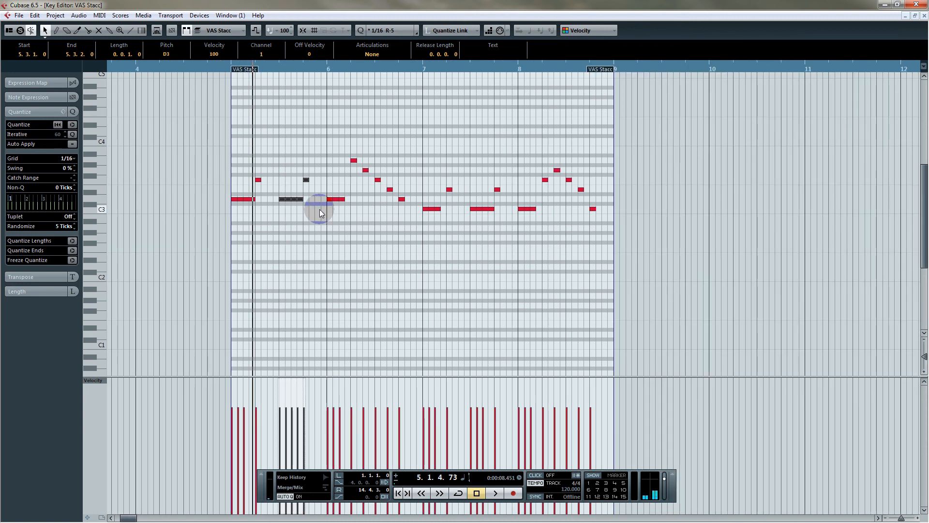
left_click(293, 271)
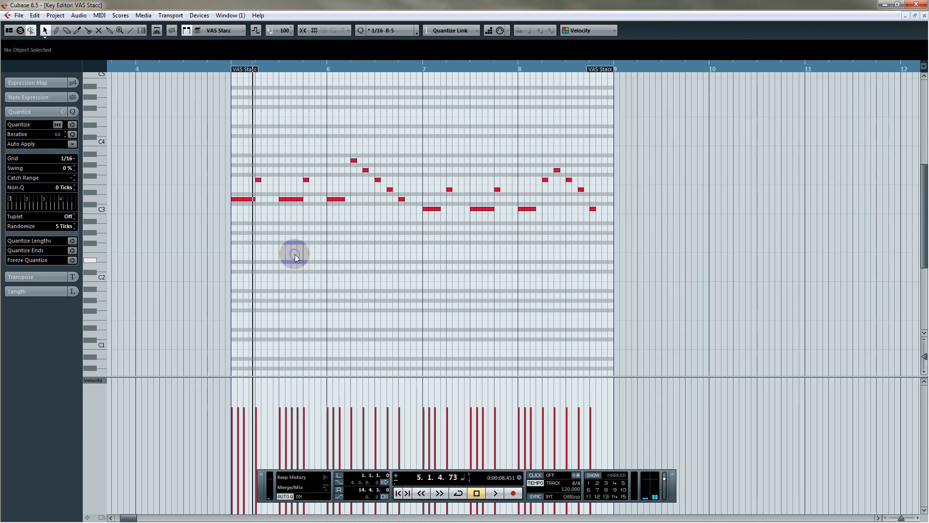
mouse_move(227, 438)
left_mouse_down()
mouse_move(253, 415)
mouse_move(271, 431)
mouse_move(300, 412)
mouse_move(234, 432)
mouse_move(252, 427)
left_mouse_up()
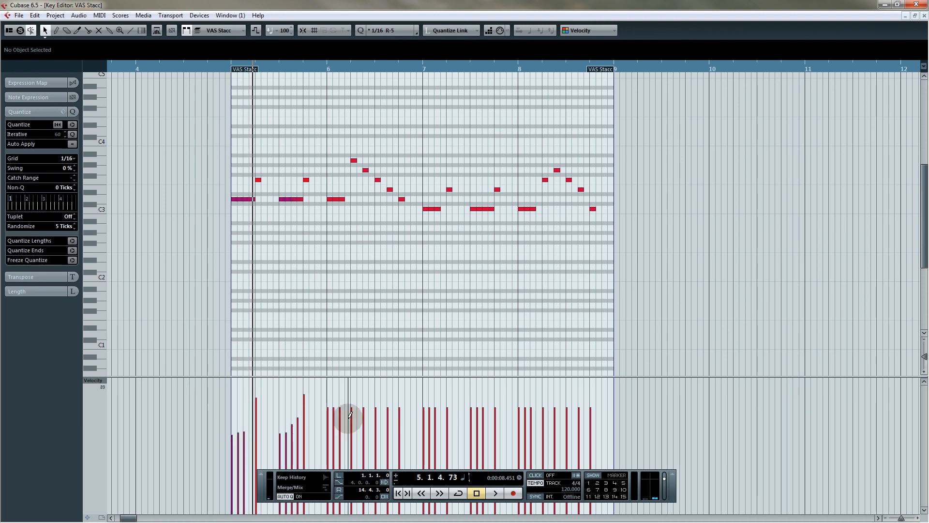
mouse_move(328, 428)
left_mouse_down()
mouse_move(355, 390)
mouse_move(415, 425)
mouse_move(442, 421)
mouse_move(457, 389)
mouse_move(468, 424)
mouse_move(500, 389)
mouse_move(515, 422)
mouse_move(550, 384)
mouse_move(596, 407)
left_mouse_up()
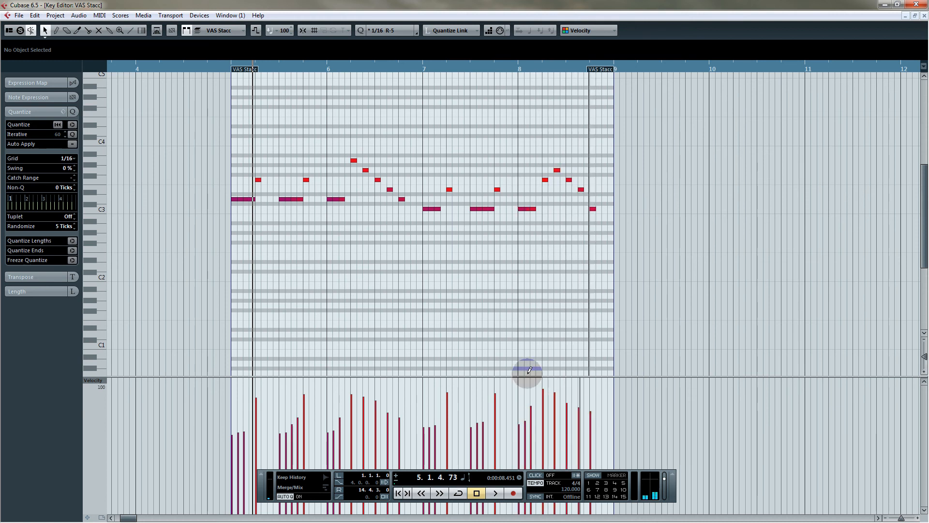
Enlarge the velocity lane and lower the middle-note velocities within the repeated-note groups of bars 5 to 8
scroll(281, 262, "down", 5)
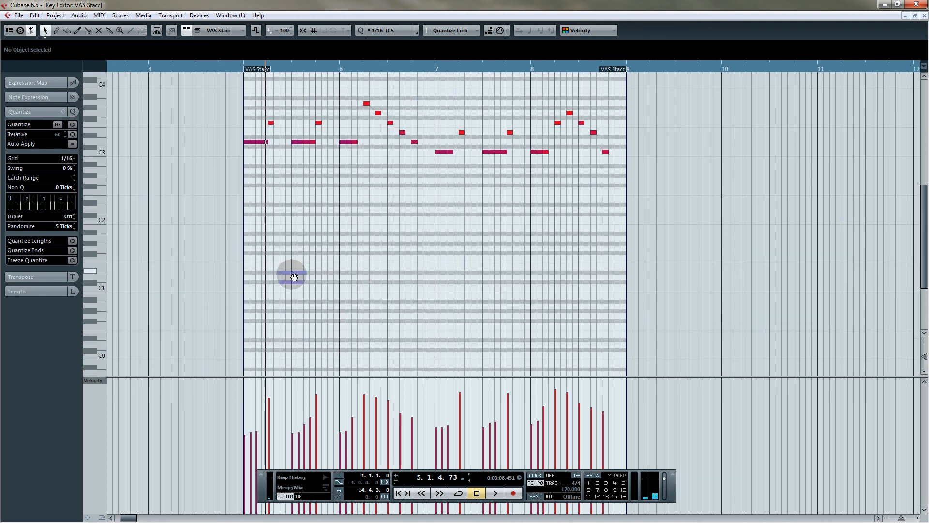
left_click_drag(310, 377, 305, 232)
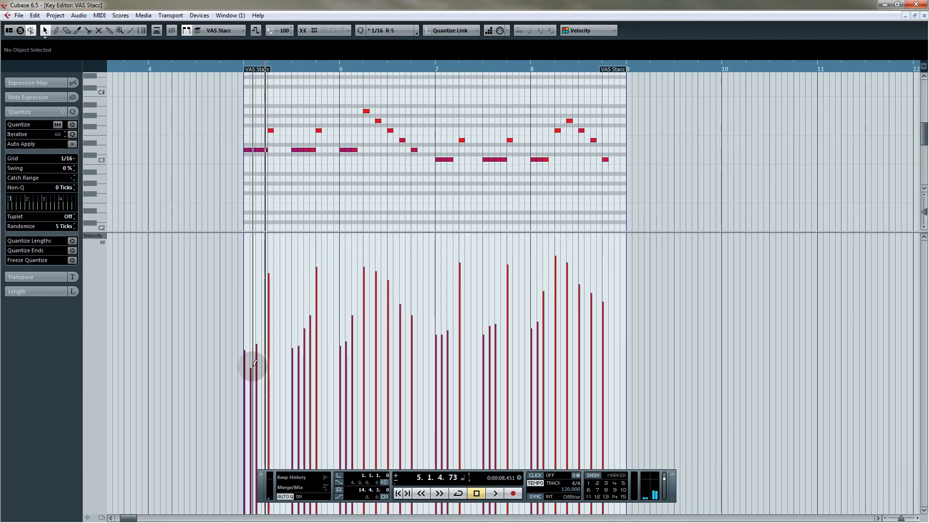
left_click(298, 363)
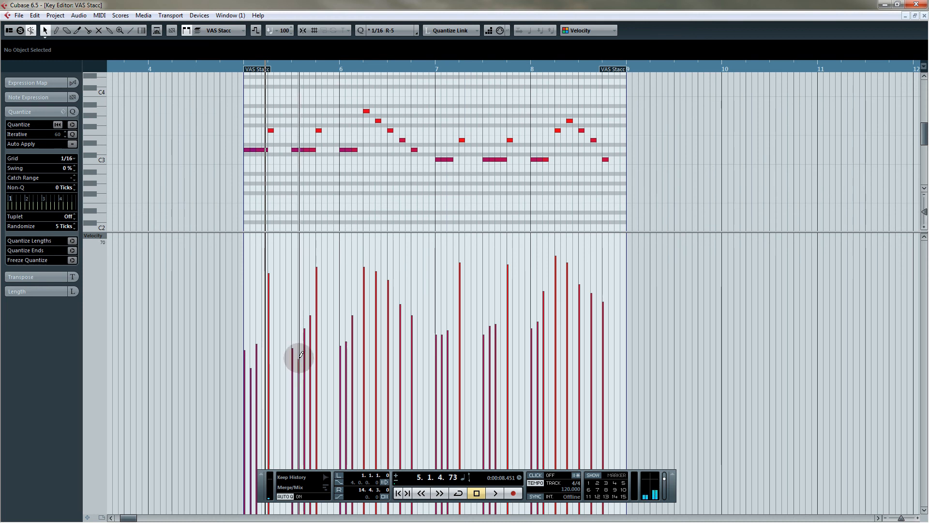
left_click(310, 335)
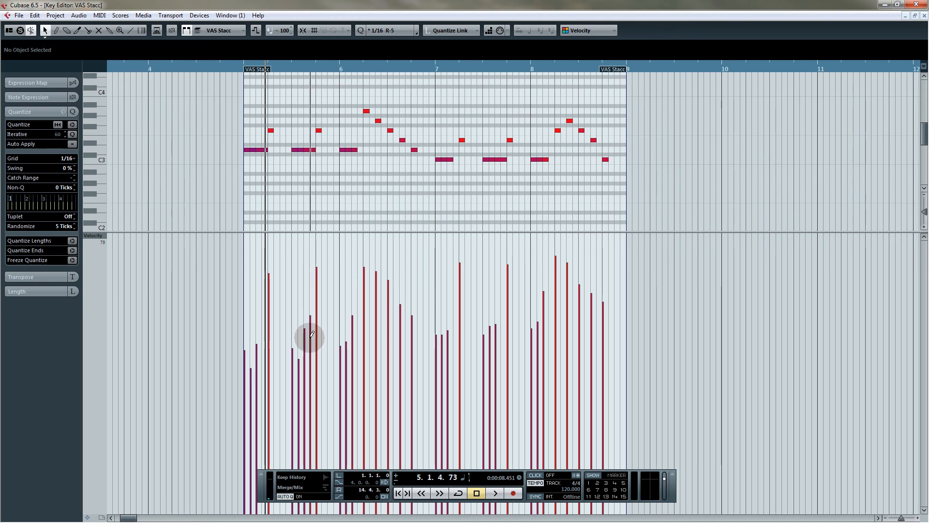
left_click(347, 356)
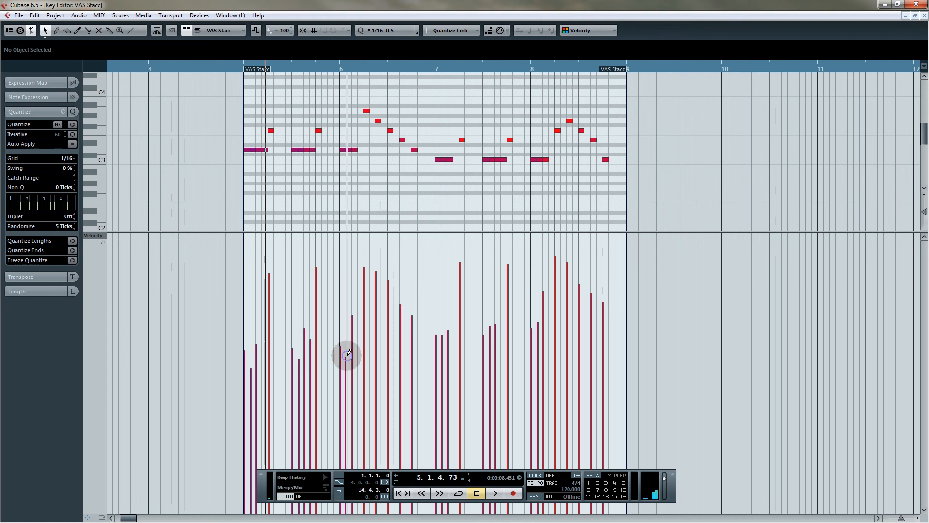
left_click(442, 347)
left_click(490, 343)
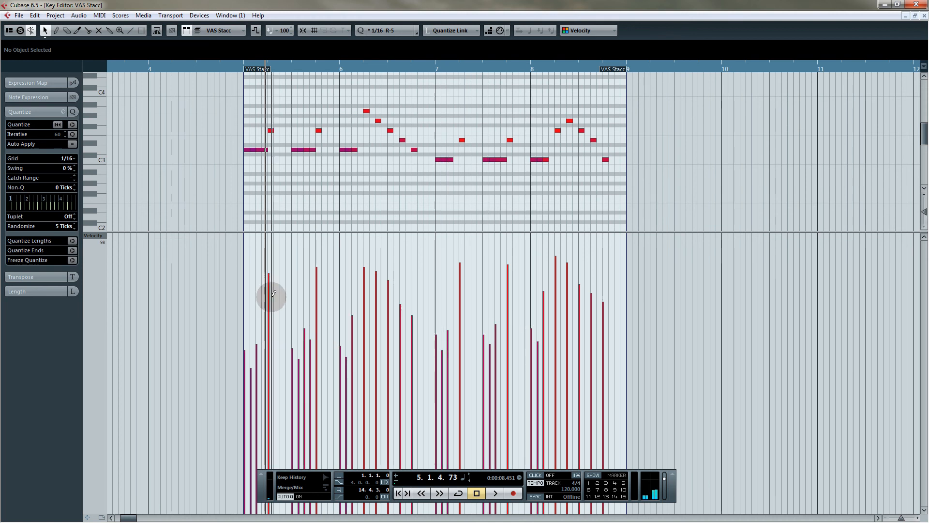
Solo the VAS Stacc track and play its bar 5 part back from just before its start in the Key Editor
left_click(209, 69)
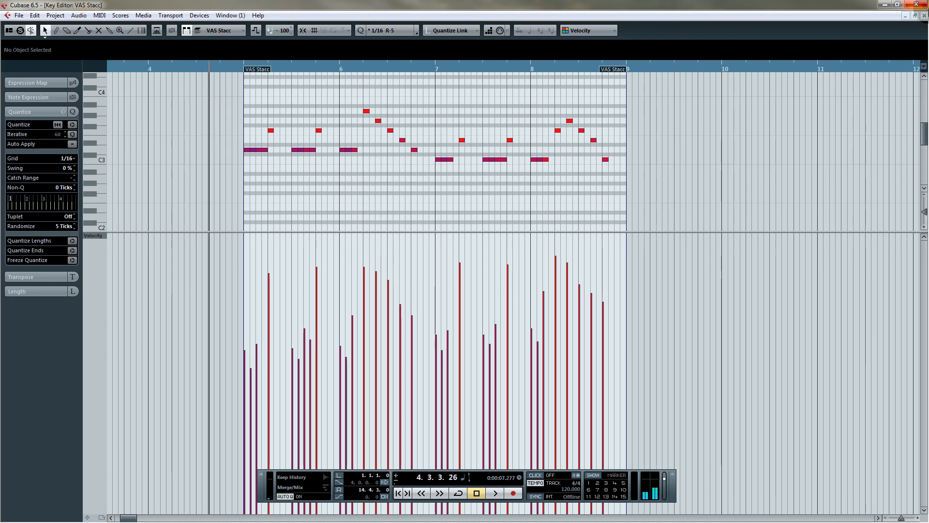
left_click(924, 17)
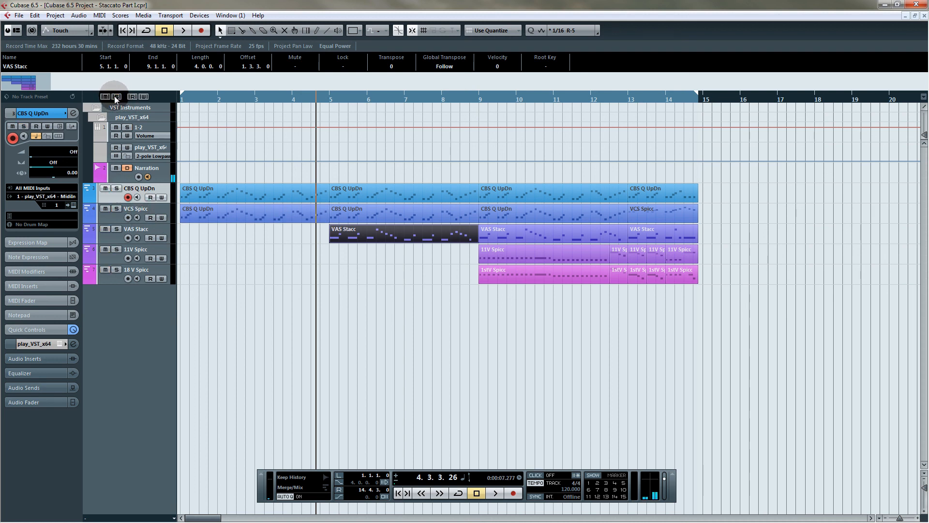
left_click(116, 228)
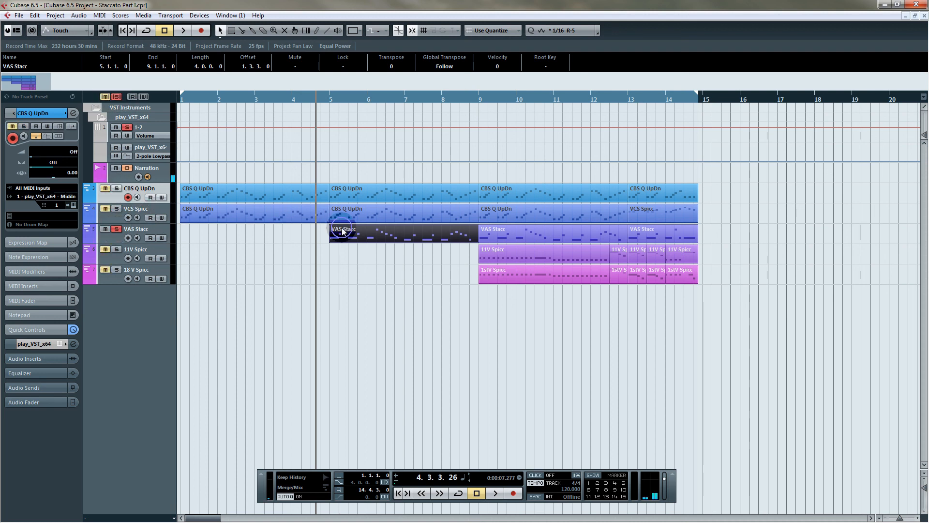
double_click(380, 236)
left_click(146, 64)
key("space")
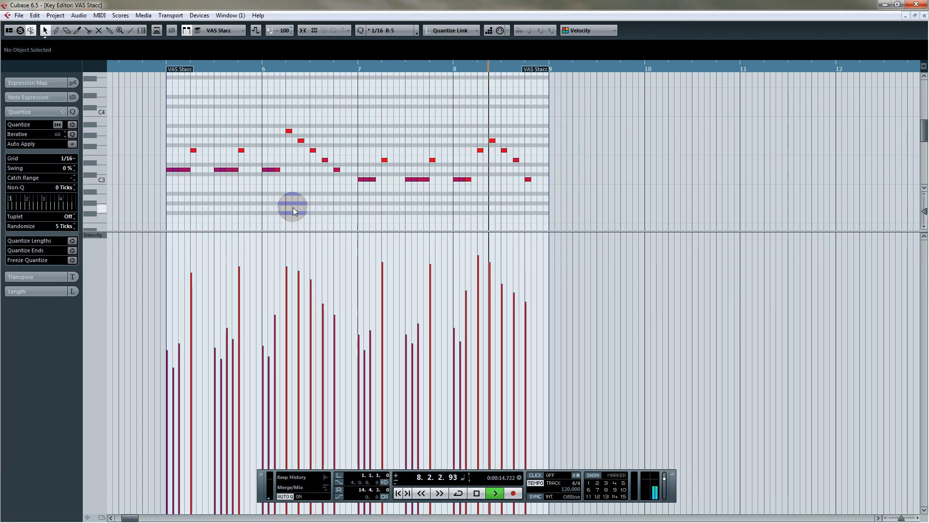
key("space")
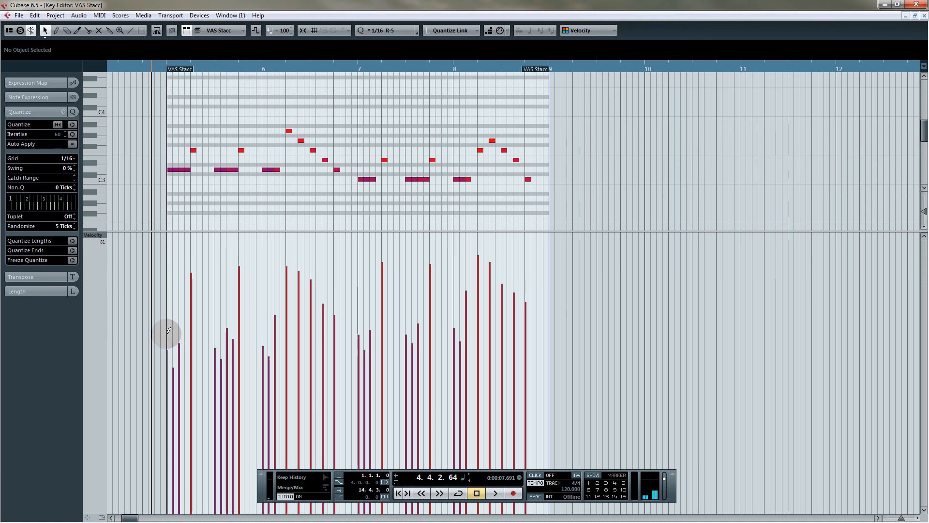
Level bar 5's first three velocities at about 81, lower the second and fourth notes of its beat-3 group, and audition the result
left_click_drag(167, 334, 181, 334)
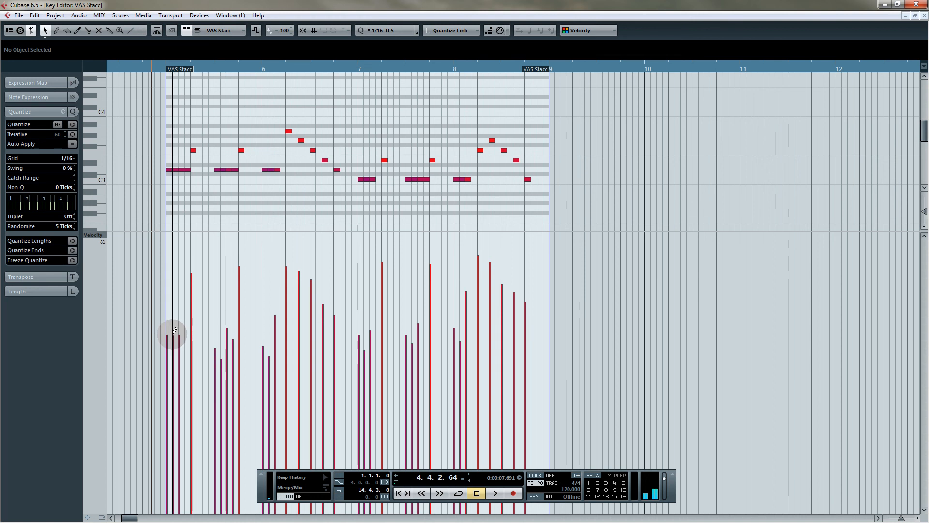
left_click_drag(167, 64, 160, 76)
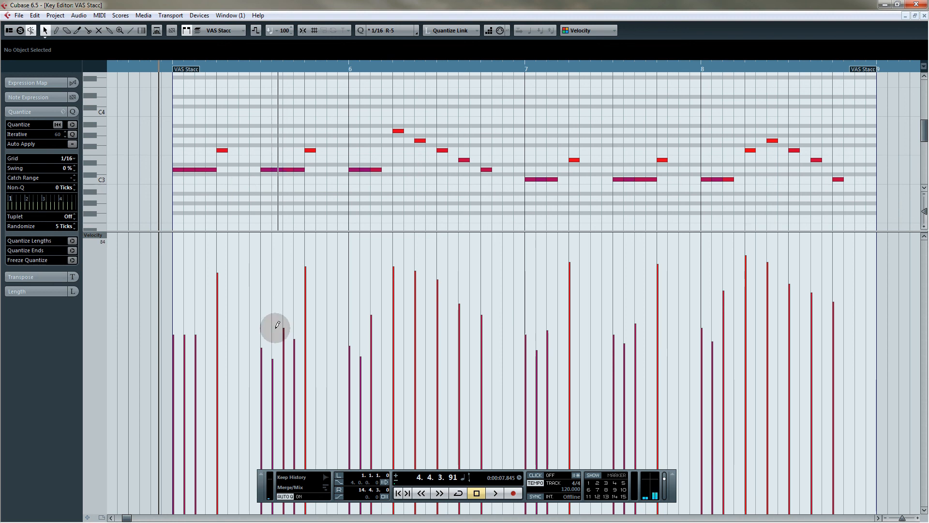
left_click(272, 372)
left_click(295, 354)
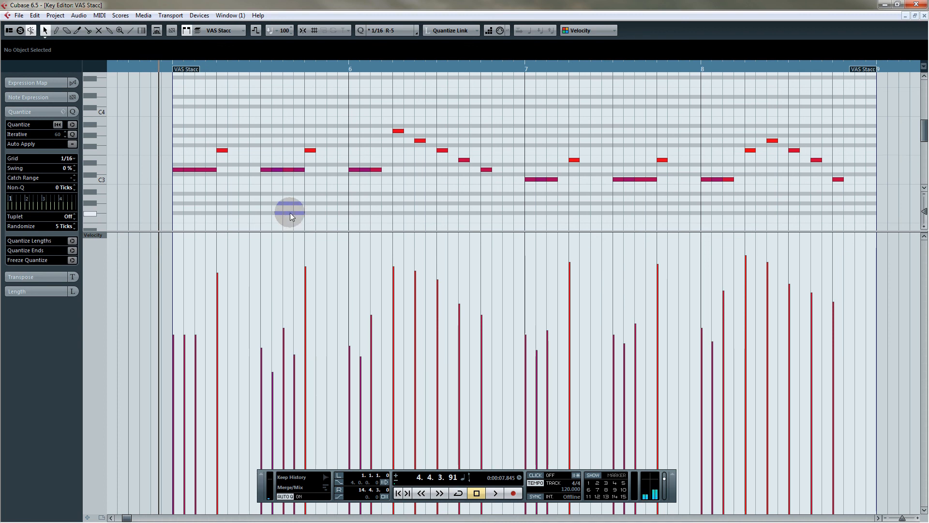
key("space")
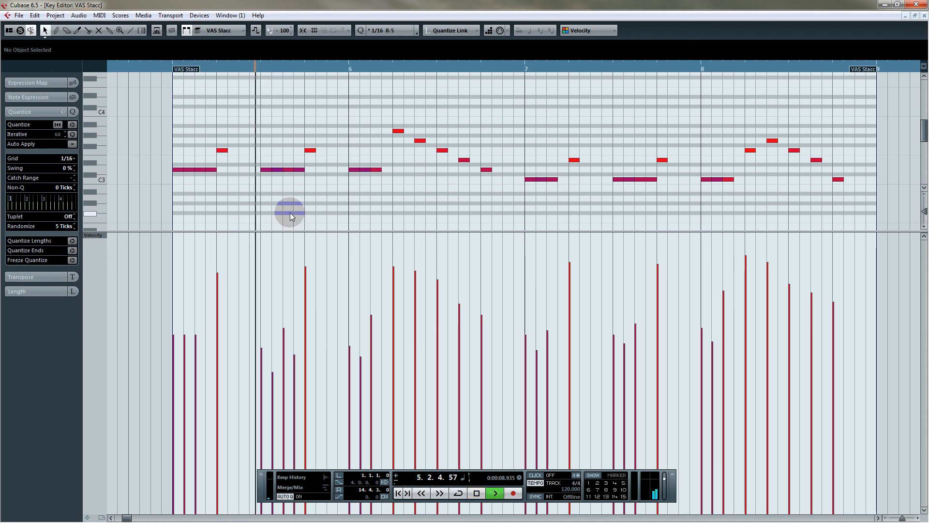
key("space")
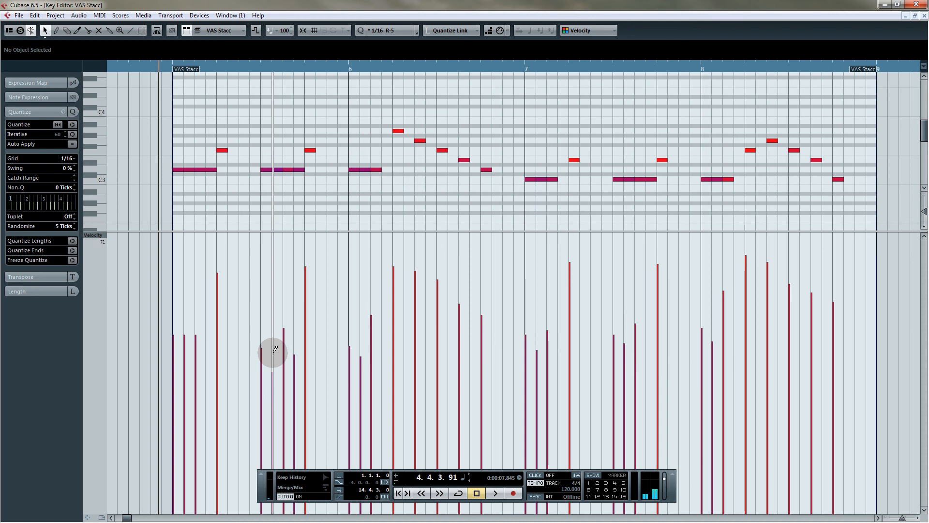
Audition bar 5 from just before beat 3, slightly raise the group's second velocity, and set its fourth to about 75
left_click(254, 71)
key("space")
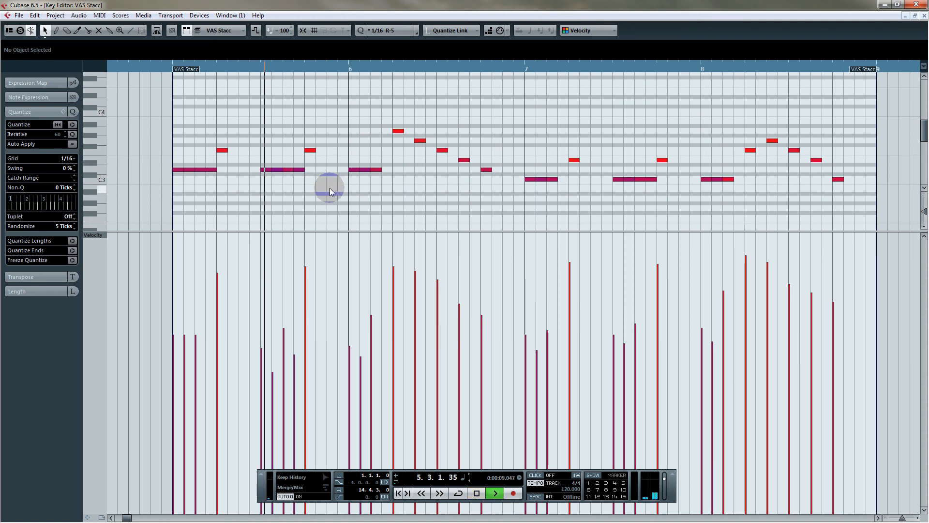
key("space")
left_click(274, 367)
left_click(294, 345)
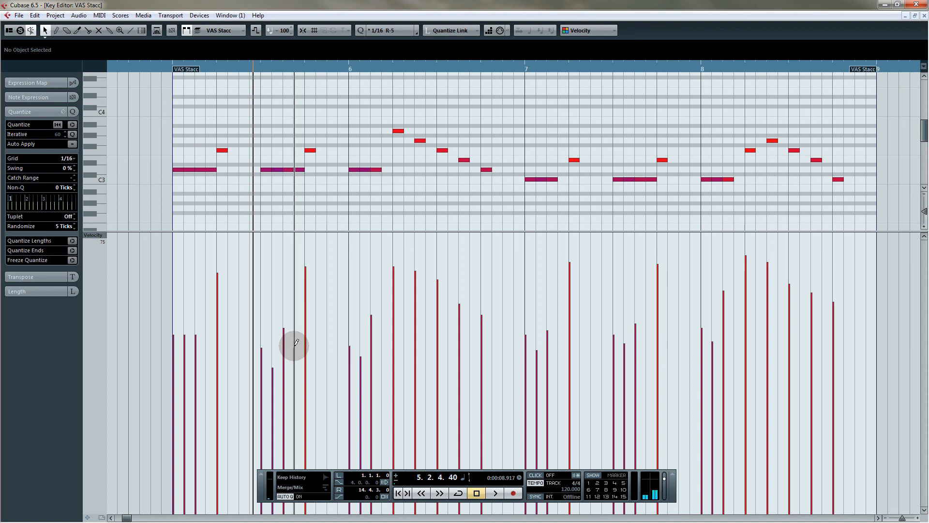
Audition the part from just before bar 5, lower the second note's velocity, and return to the arrangement
left_click(152, 72)
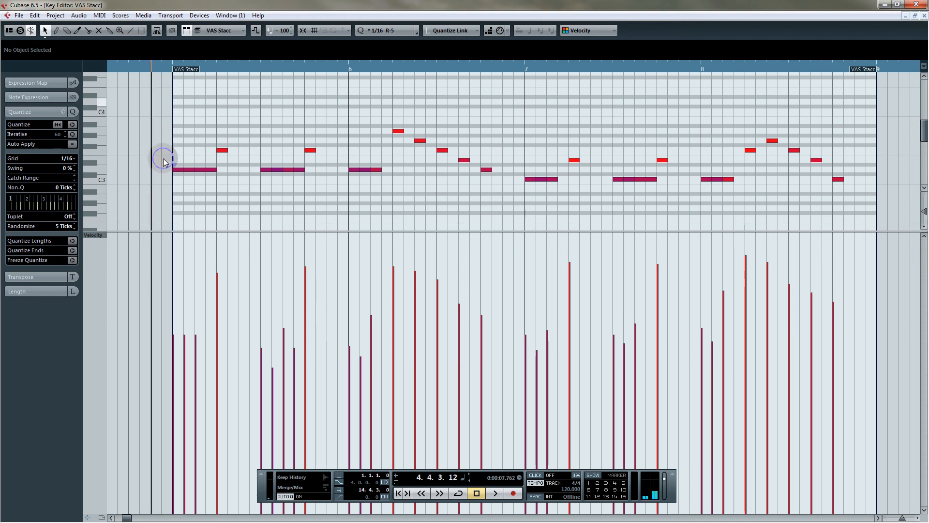
key("space")
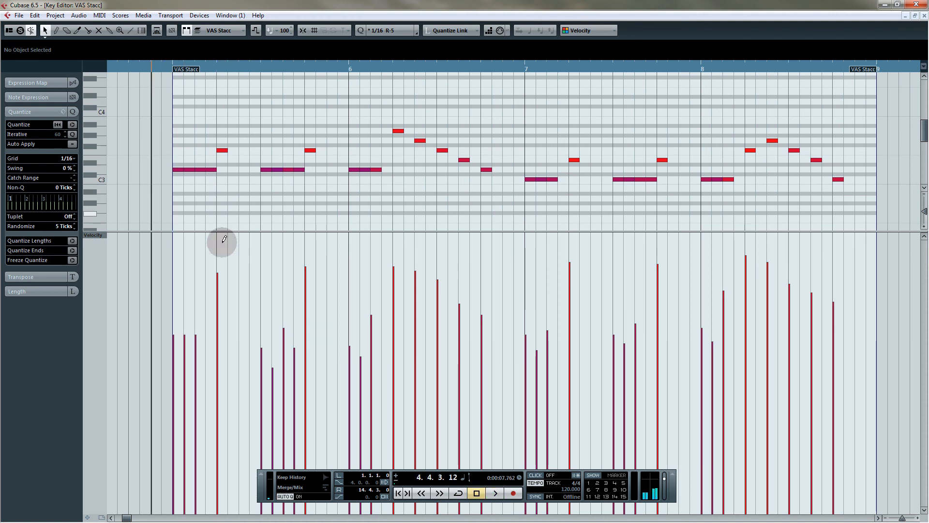
key("space")
key("space")
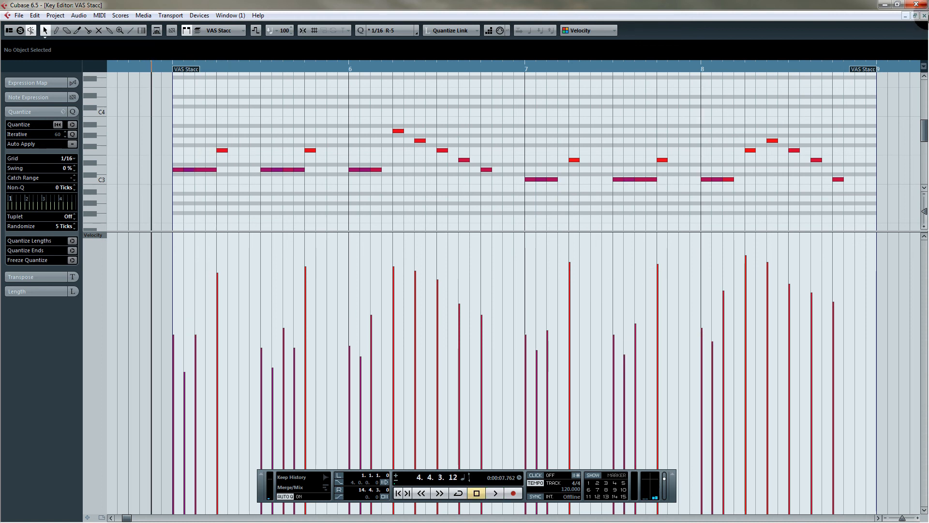
left_click(925, 16)
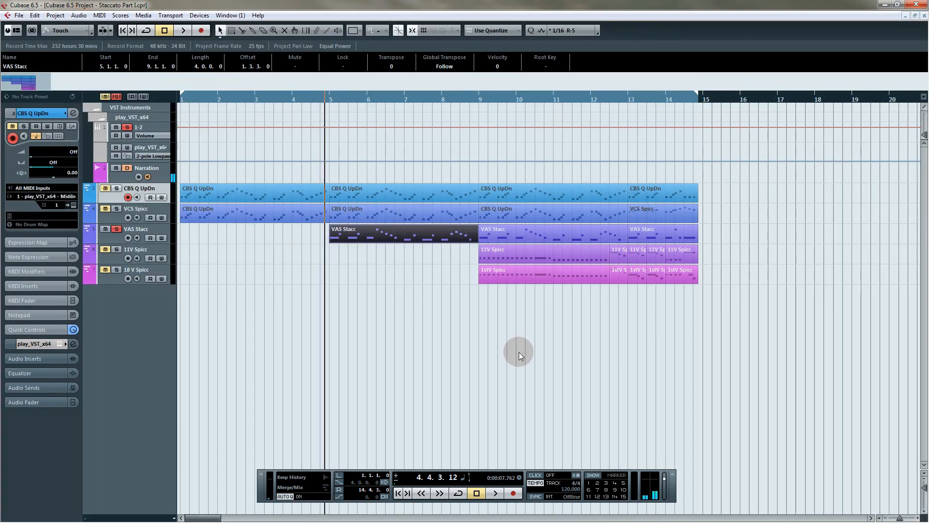
Replace the VAS Stacc part at bar 9 with a duplicate of the edited bar 5 part
left_click(520, 232)
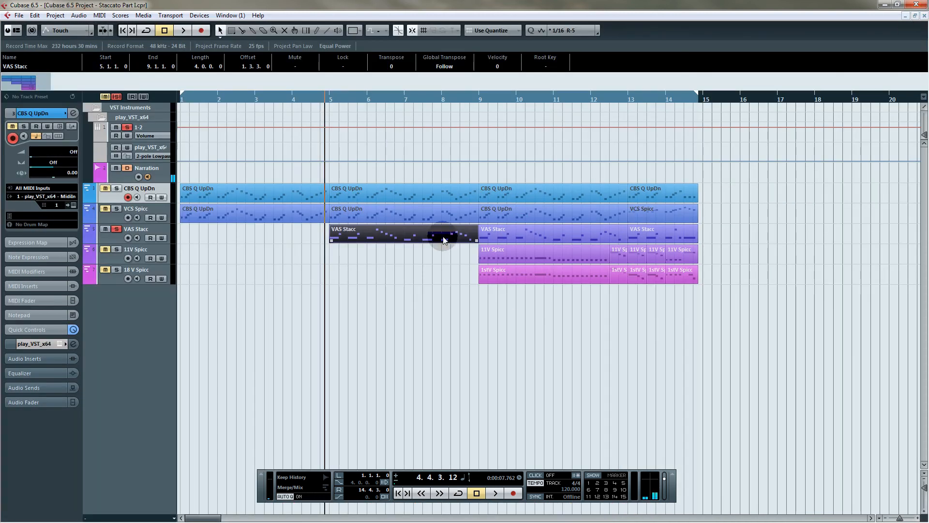
left_click(530, 235)
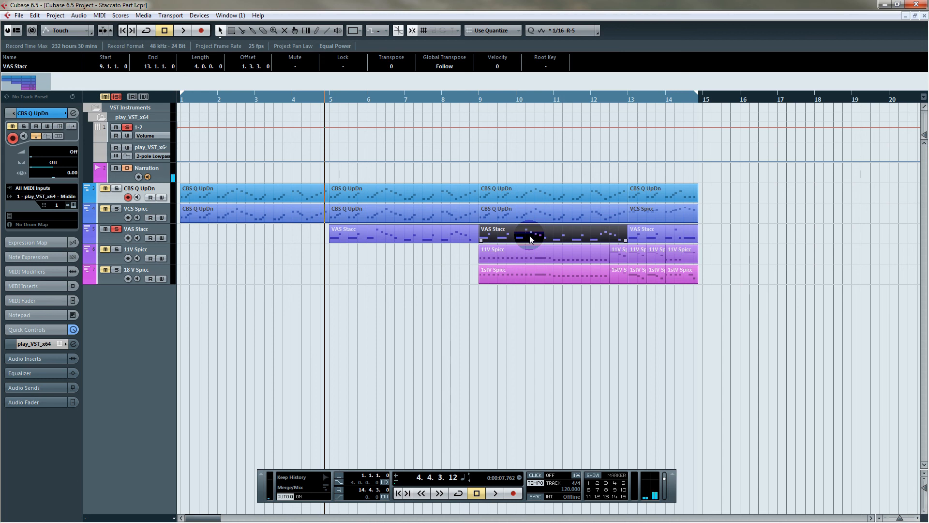
key("Delete")
left_click(444, 238)
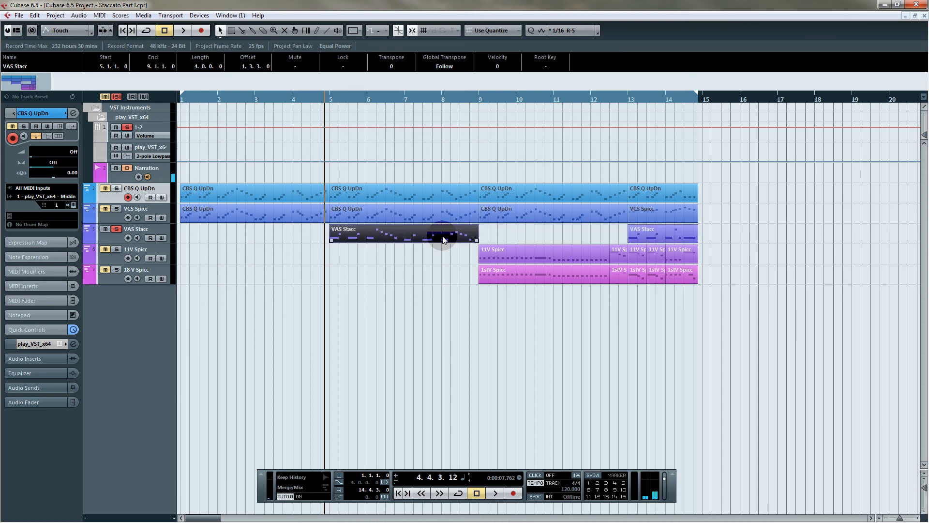
key("ctrl+d")
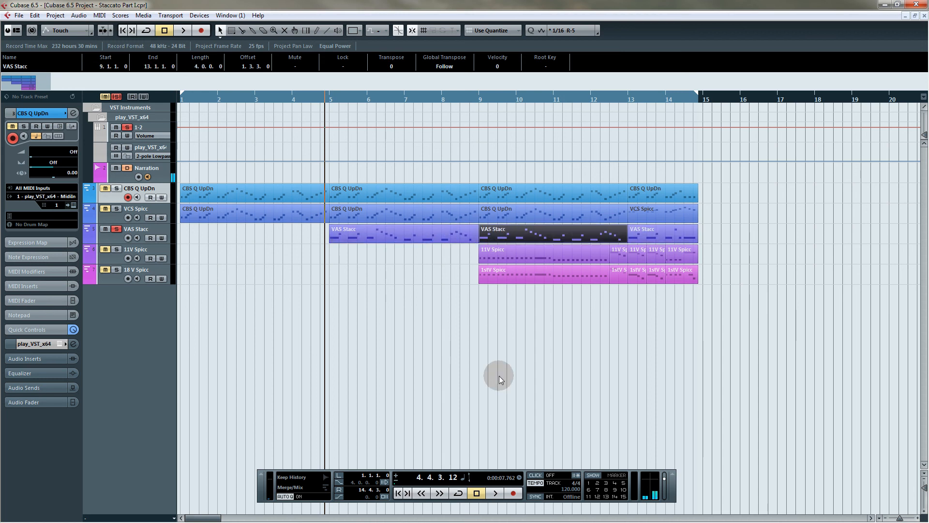
Open the last VAS Stacc part at bar 13 and quantize all its notes with 5-tick randomization
double_click(657, 234)
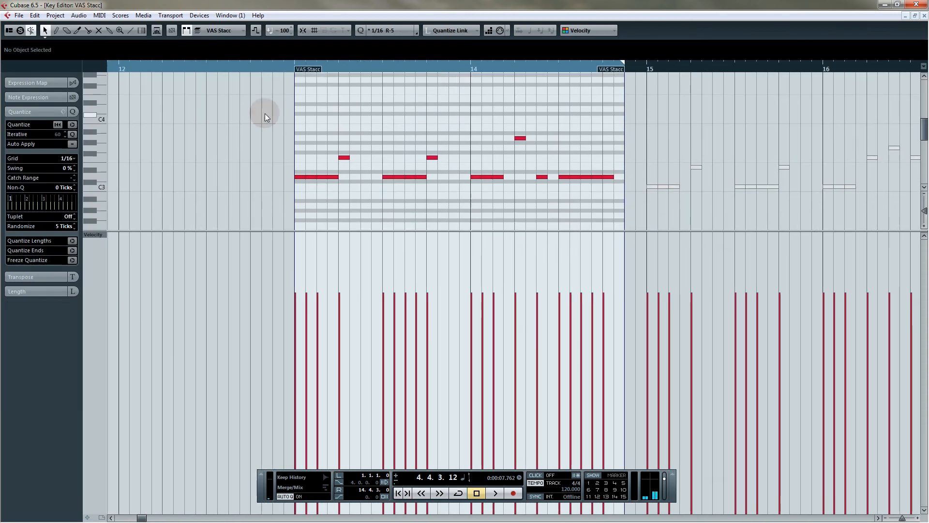
left_click_drag(280, 89, 619, 225)
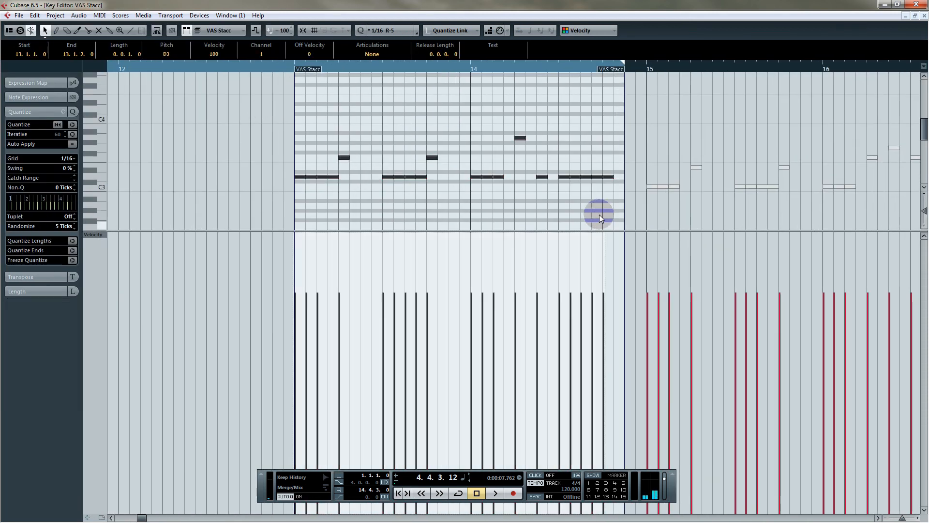
left_click(72, 125)
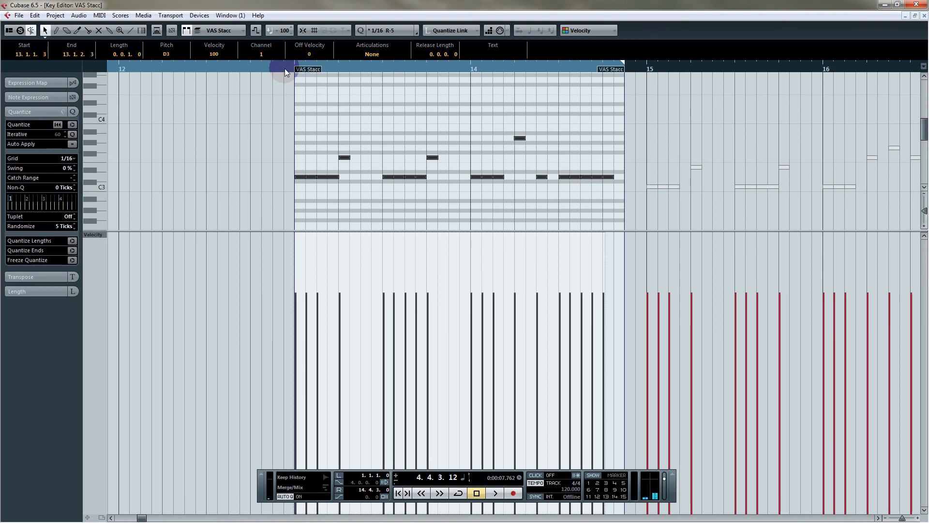
Shape the bar 13 viola part's velocities, with the low repeated notes around 75 and the higher notes and phrase ends accented
left_click_drag(284, 68, 286, 75)
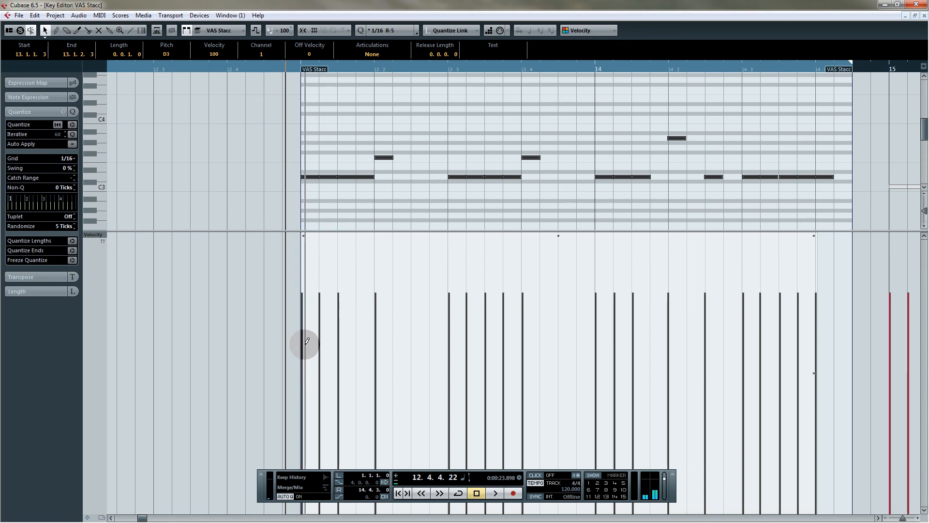
mouse_move(301, 347)
left_mouse_down()
mouse_move(377, 323)
mouse_move(376, 290)
left_mouse_up()
mouse_move(507, 306)
left_mouse_down()
mouse_move(452, 344)
mouse_move(500, 344)
mouse_move(521, 267)
mouse_move(524, 278)
left_mouse_up()
left_click_drag(594, 344, 646, 295)
left_click_drag(669, 261, 707, 290)
left_click_drag(752, 341, 823, 286)
Lower the velocities of alternate low repeated notes, raise the final note's velocity, and return to the arrangement
left_click(319, 369)
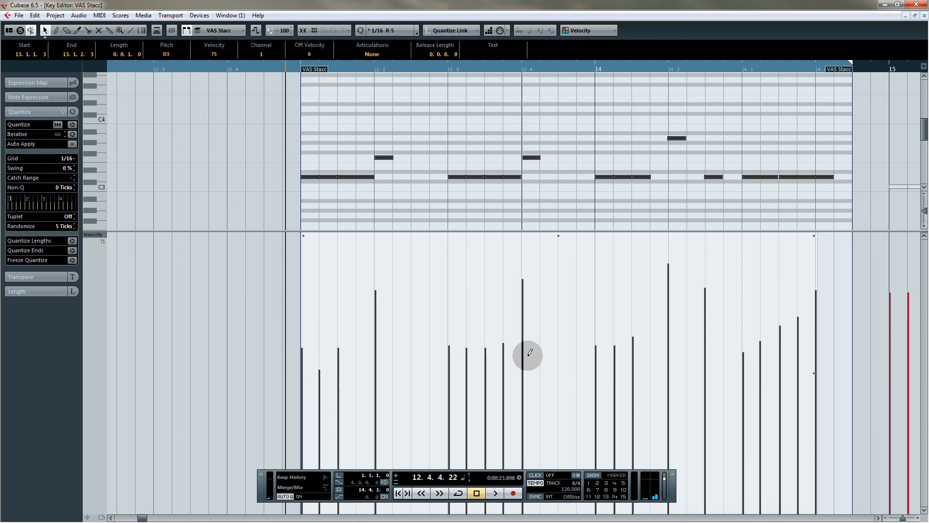
left_click(467, 368)
left_click(504, 359)
left_click(615, 362)
left_click(760, 367)
left_click(798, 343)
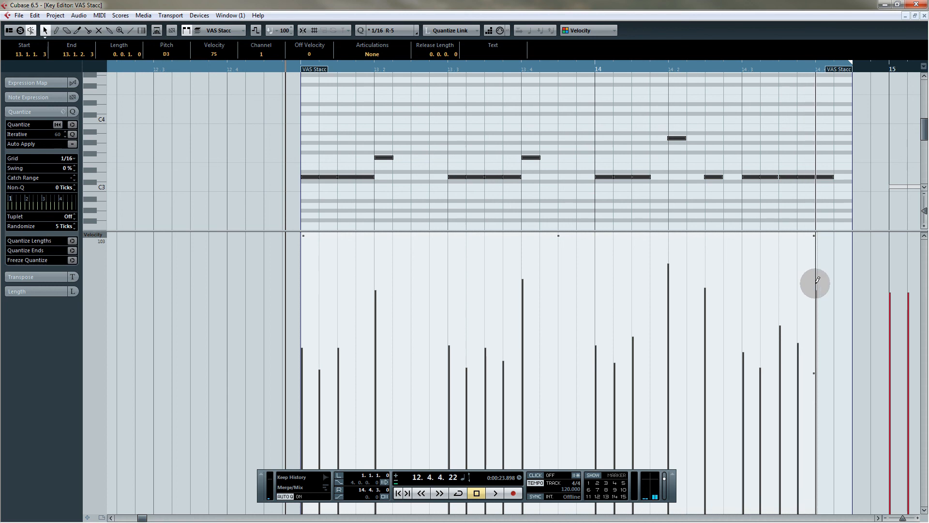
left_click(816, 253)
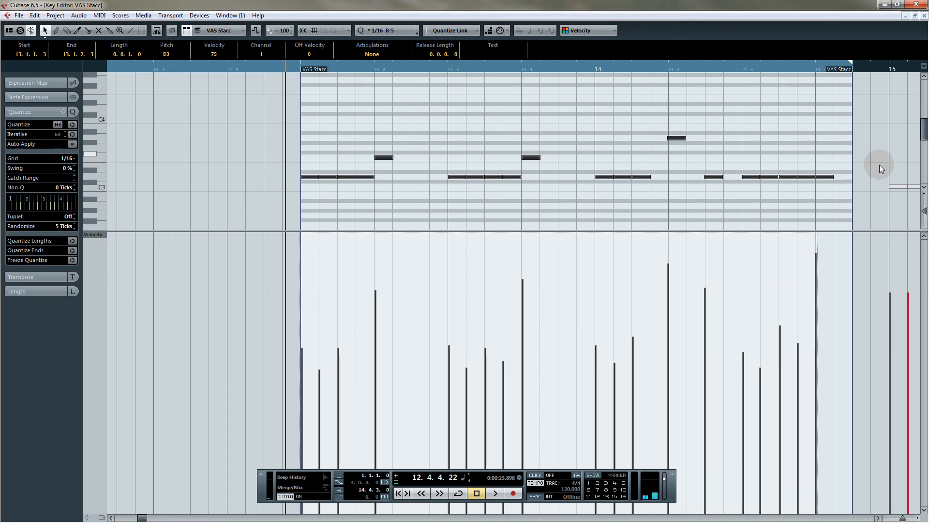
left_click(923, 16)
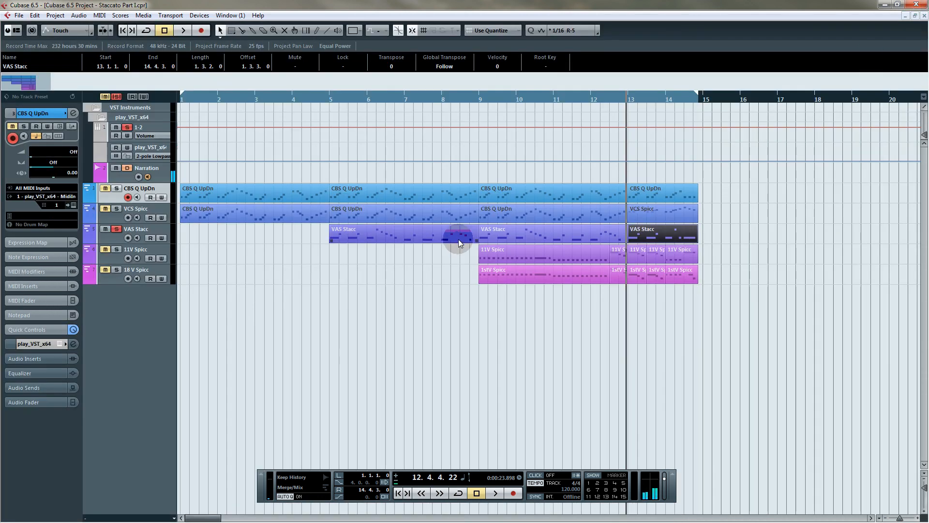
Open the VAS Stacc part at bar 5, quantize all its notes with 5-tick randomization, and return to the arrangement
double_click(393, 238)
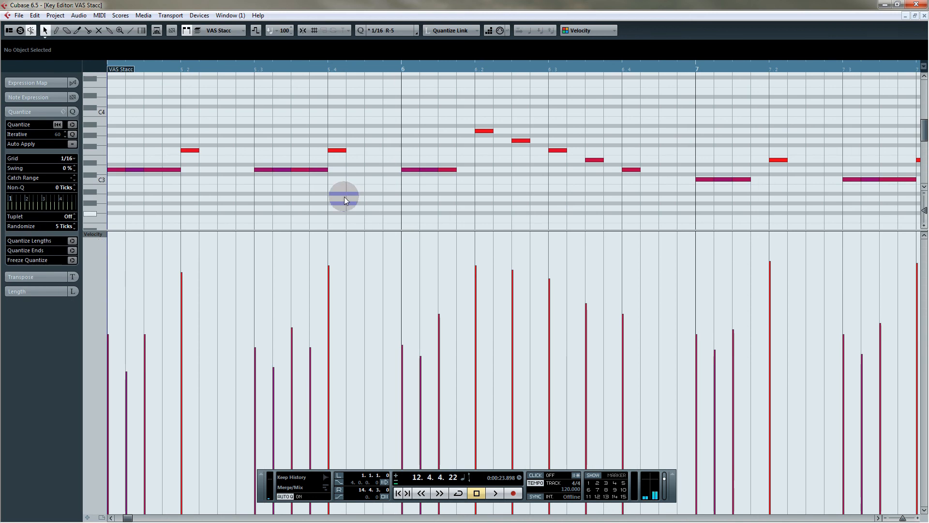
left_click_drag(317, 69, 317, 62)
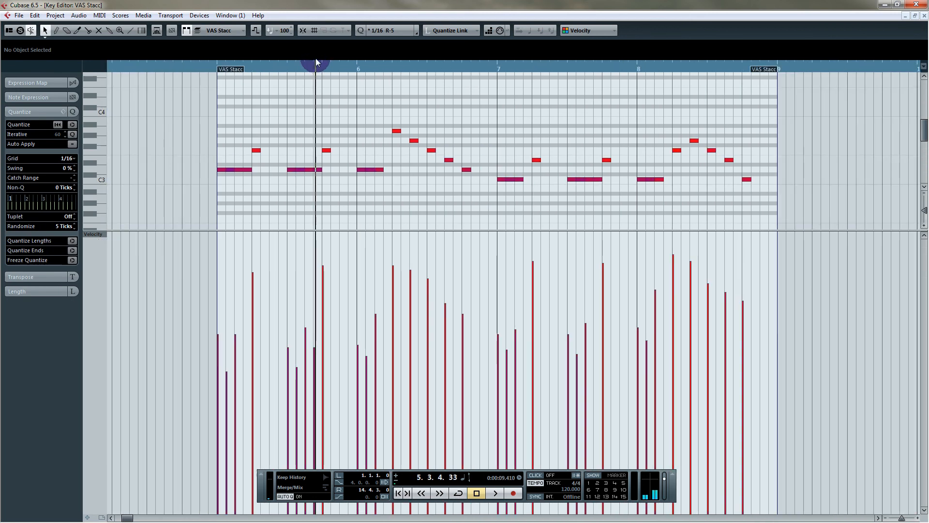
left_click_drag(768, 108, 214, 216)
left_click(76, 125)
left_click(242, 115)
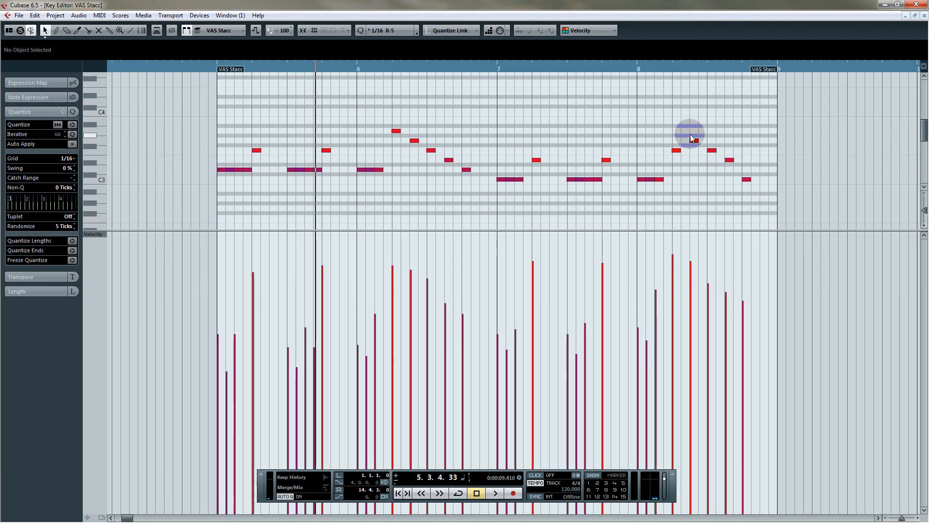
left_click(924, 16)
Quantize all notes of the VAS Stacc part at bar 9 with 5-tick randomization, check the first note, and return to the arrangement
left_click(658, 169)
left_click(510, 235)
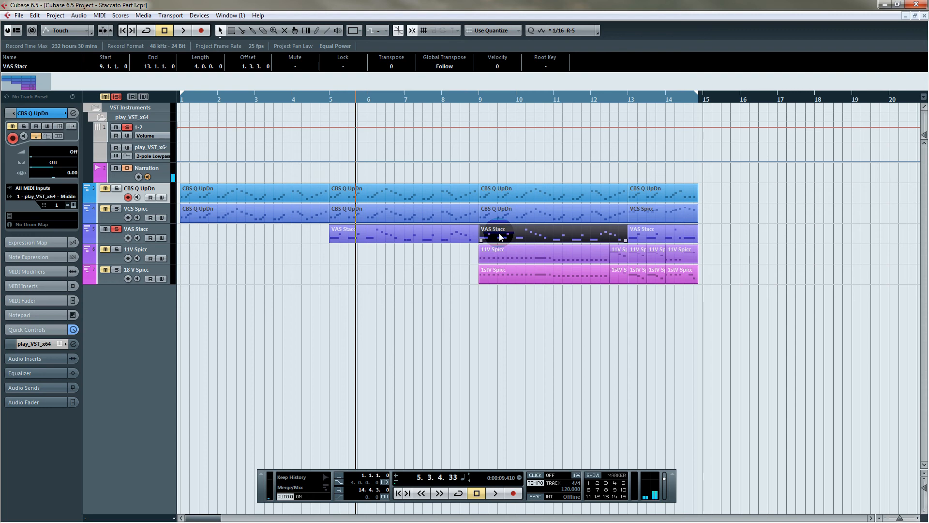
double_click(497, 230)
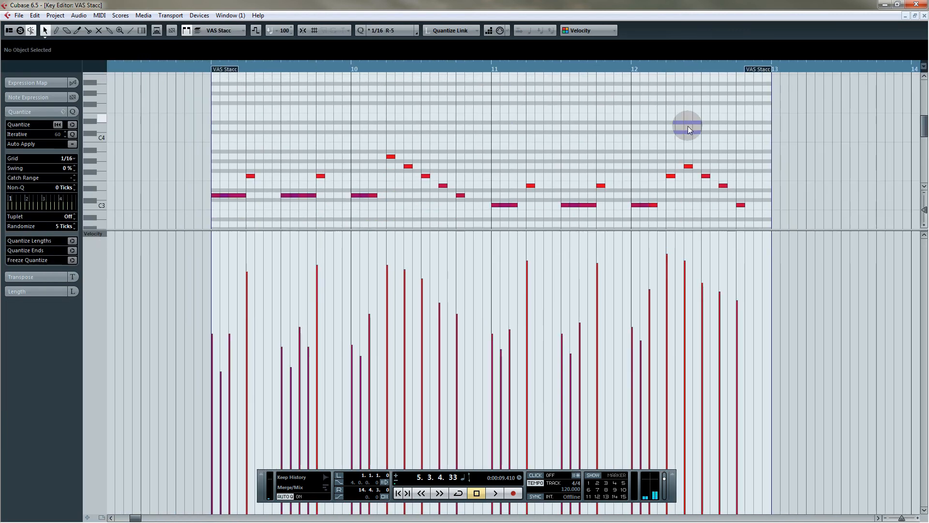
left_click_drag(673, 146, 209, 182)
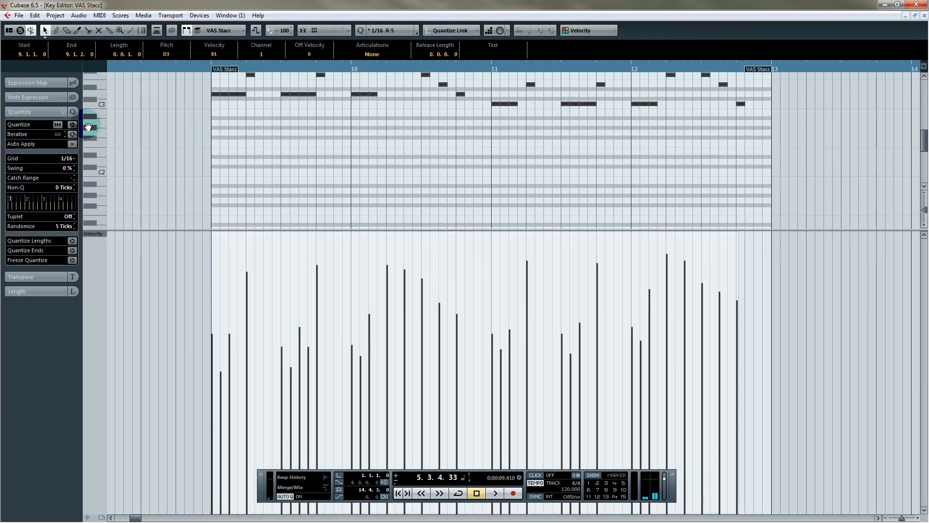
left_click(74, 125)
left_click(234, 118)
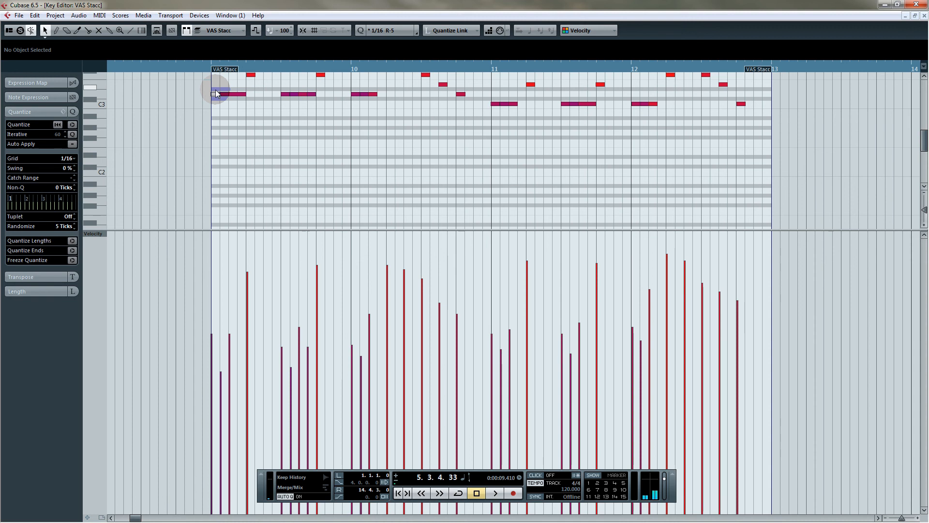
left_click_drag(209, 67, 226, 94)
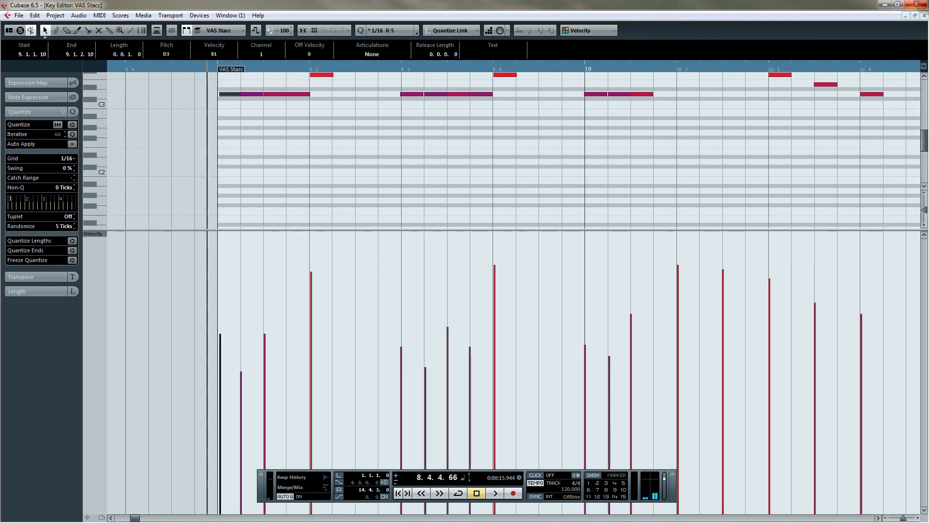
left_click(924, 16)
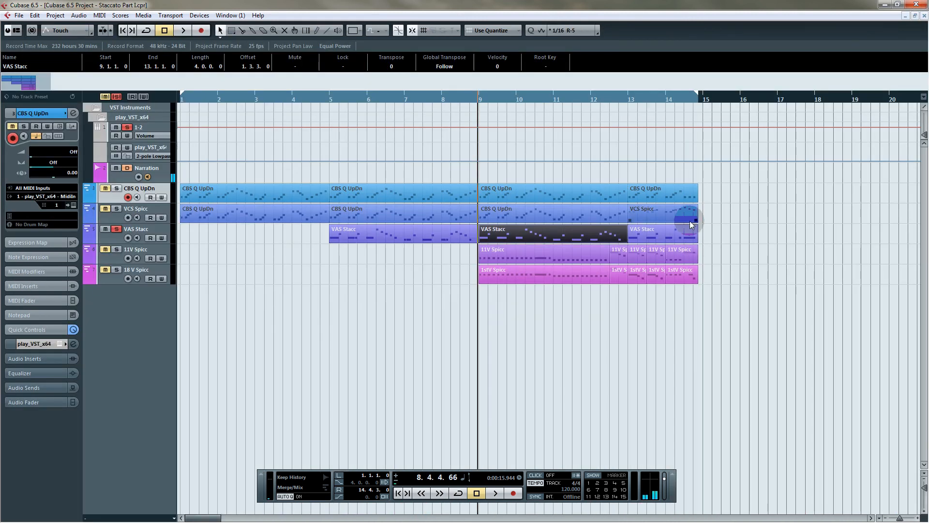
Solo the 11V Spicc track and open its first part at bar 9 in the Key Editor
left_click(439, 320)
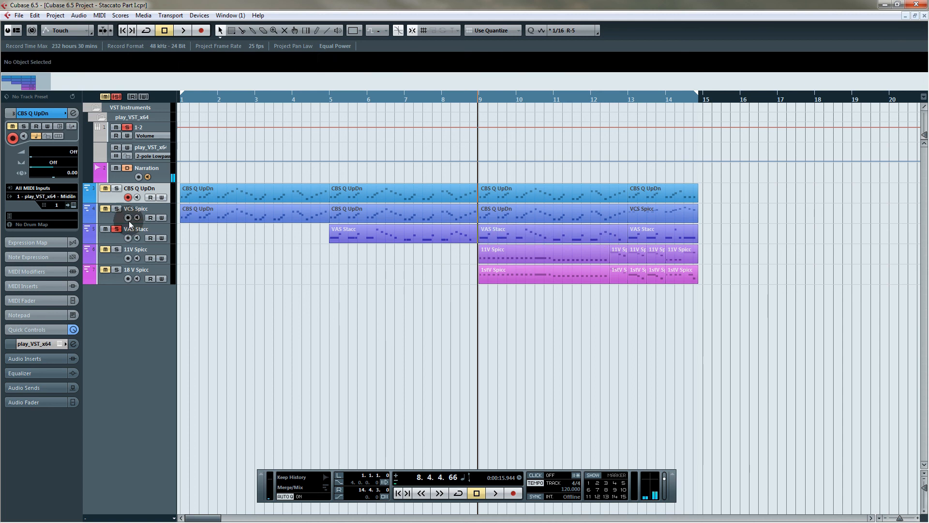
left_click(117, 249)
left_click(528, 260)
double_click(527, 261)
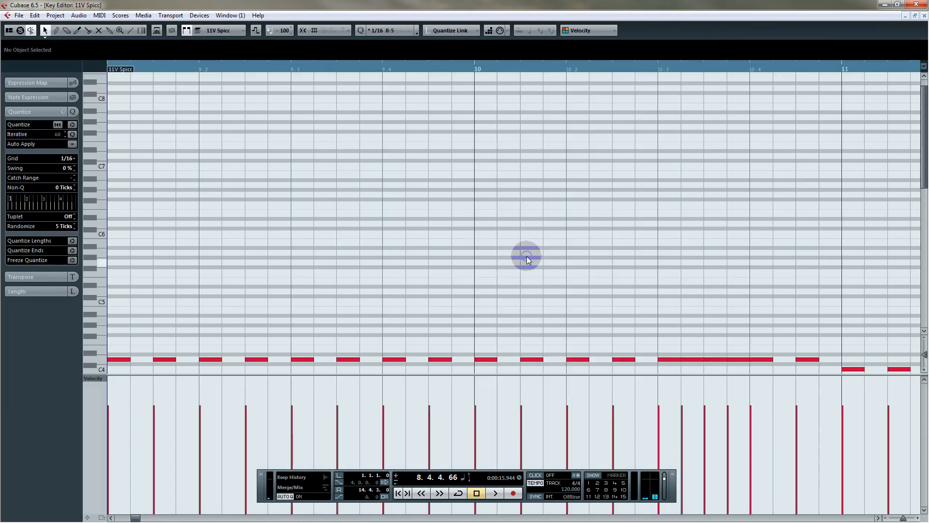
Audition the 11V Spicc part from just before bar 9
left_click_drag(303, 329, 361, 151)
left_click_drag(395, 63, 394, 151)
left_click(154, 64)
key("space")
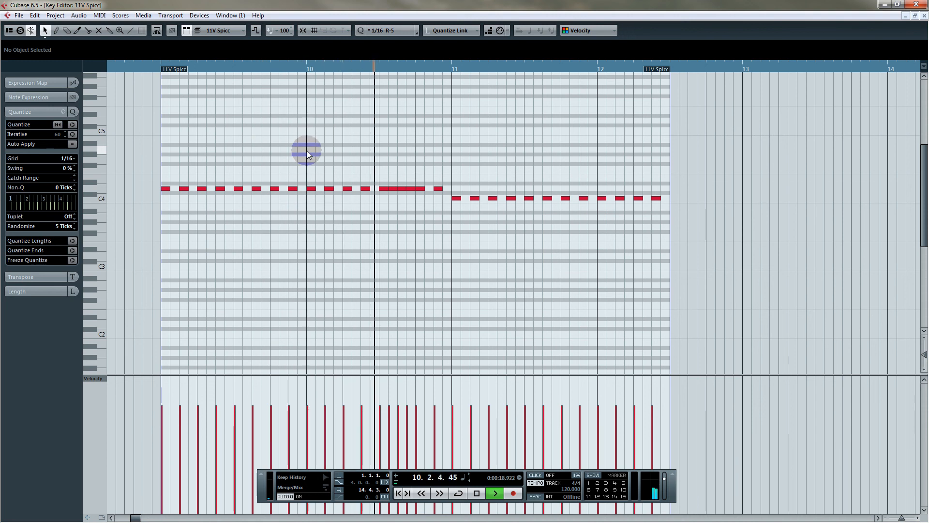
key("space")
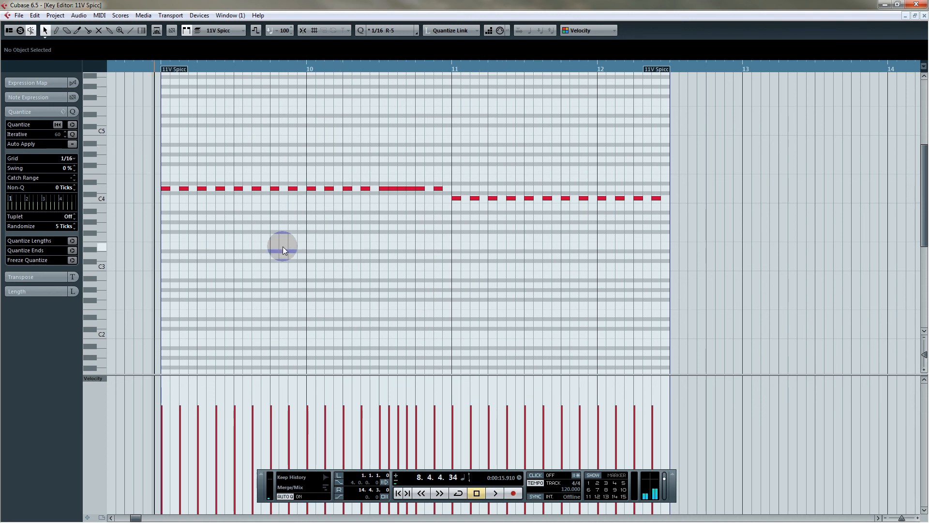
Quantize all notes in the 11V Spicc part with 5-tick randomization, nudge the first note back inside the part, and enlarge the velocity lane
scroll(248, 326, "down", 4)
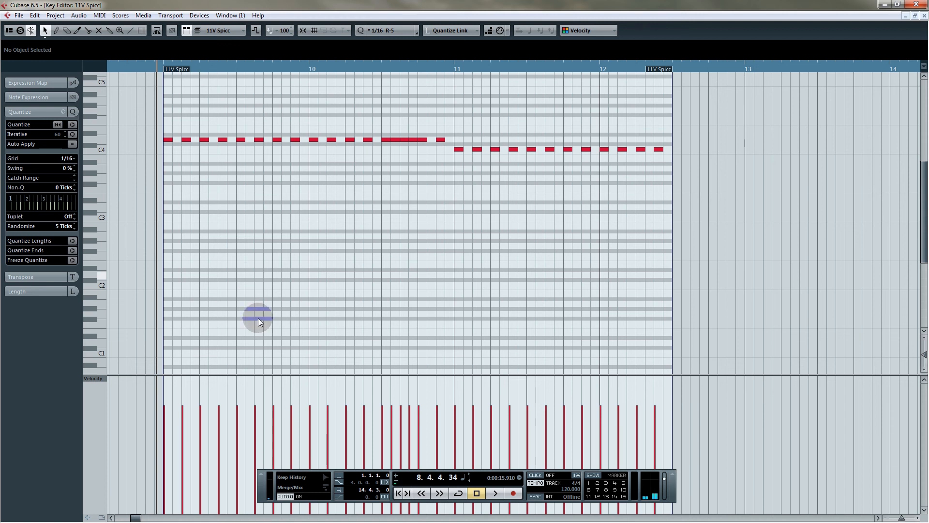
left_click_drag(295, 375, 294, 361)
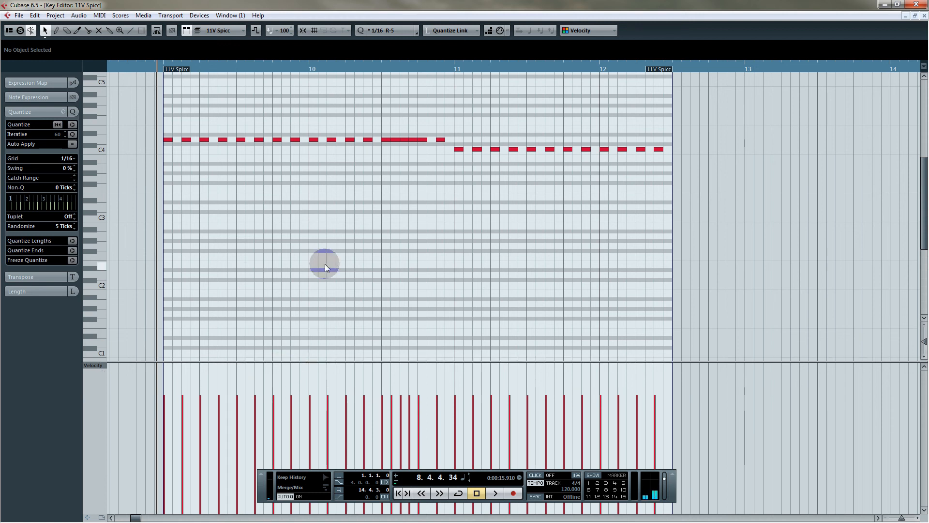
left_click_drag(684, 104, 156, 209)
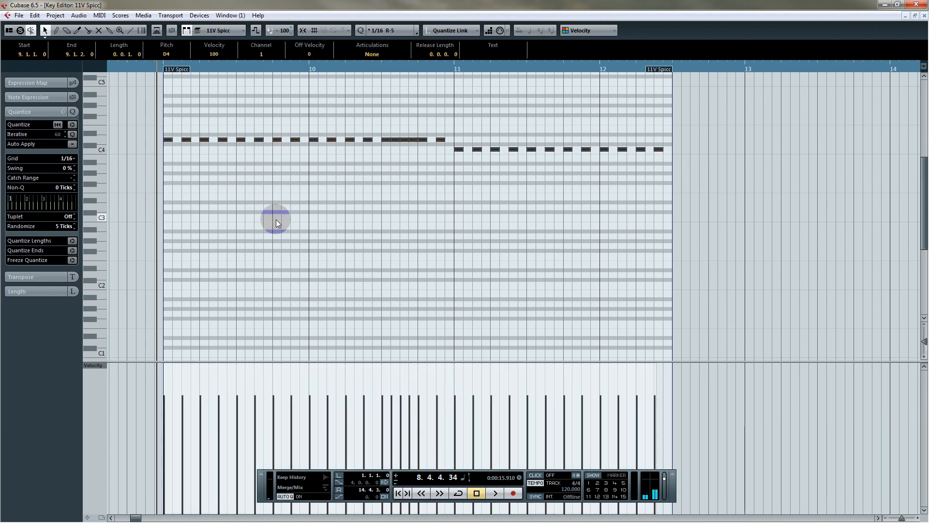
left_click(73, 125)
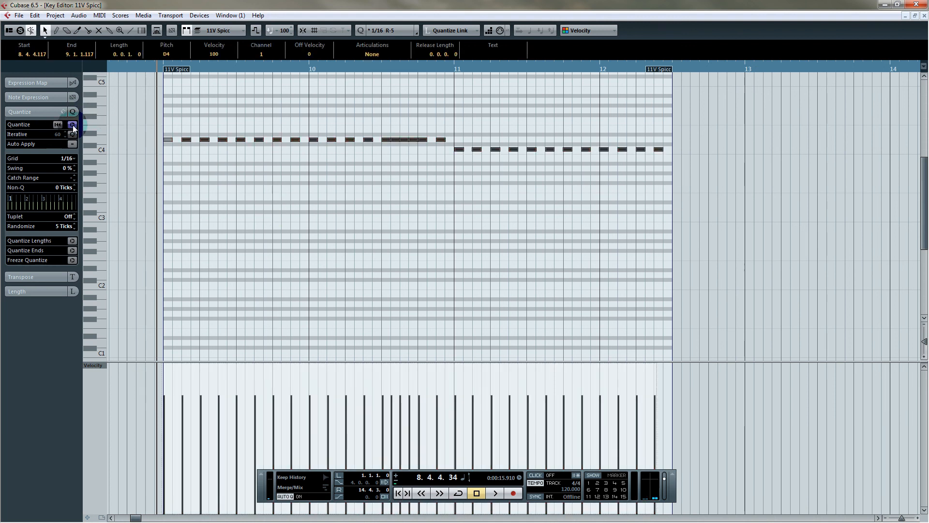
left_click_drag(168, 139, 169, 139)
left_click(187, 167)
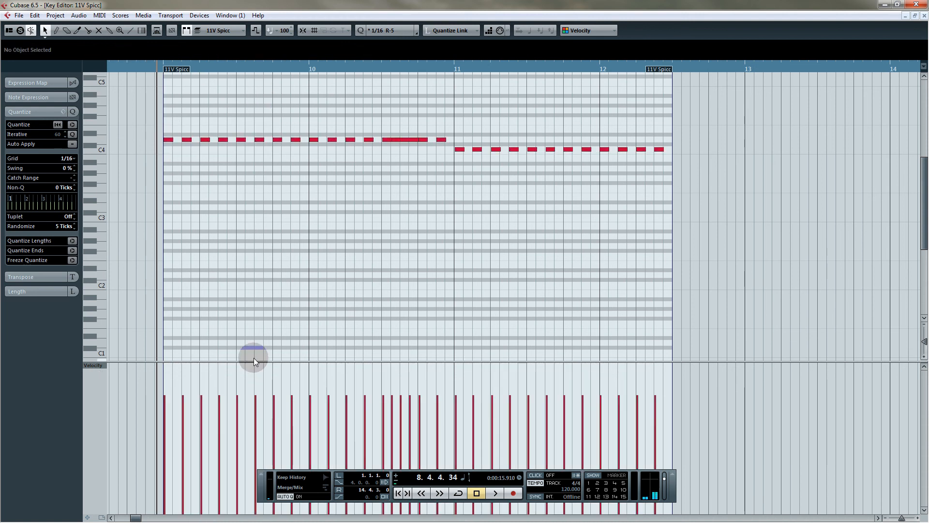
left_click_drag(252, 362, 224, 313)
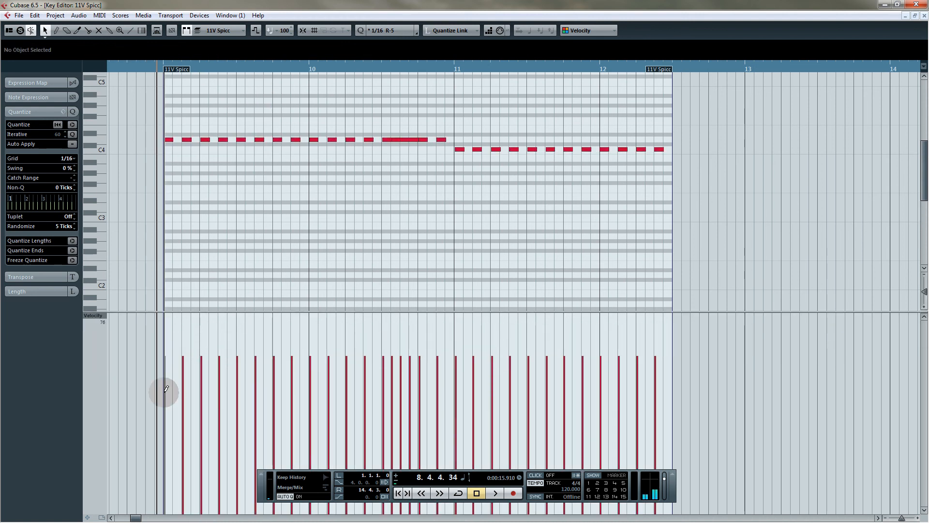
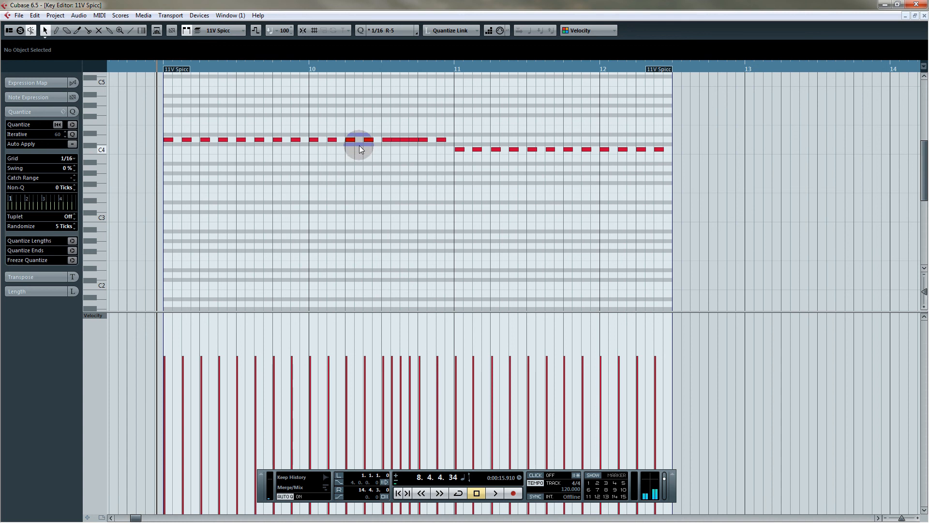
Try lower velocities on every second note of bar 9, audition them, and raise them back almost level with their neighbours
left_click(183, 374)
left_click(219, 373)
left_click(256, 375)
left_click(292, 372)
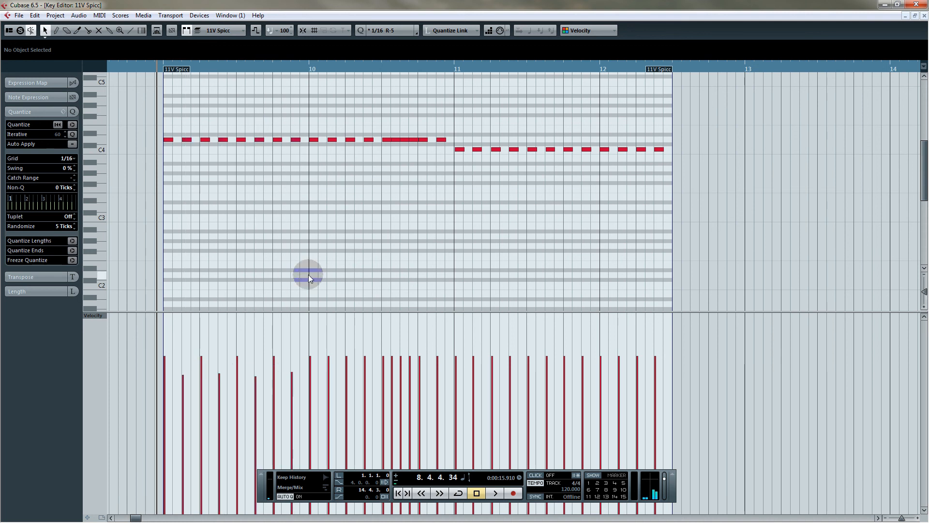
key("space")
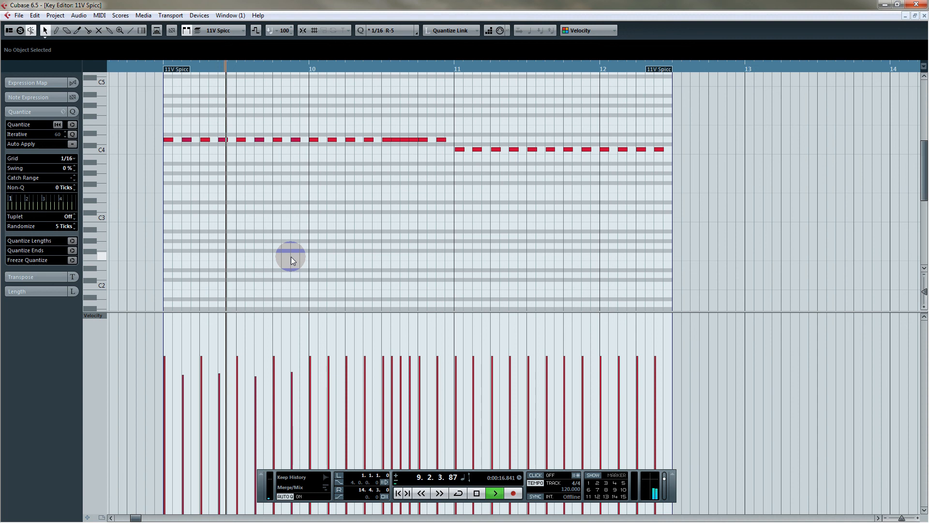
key("space")
left_click(183, 356)
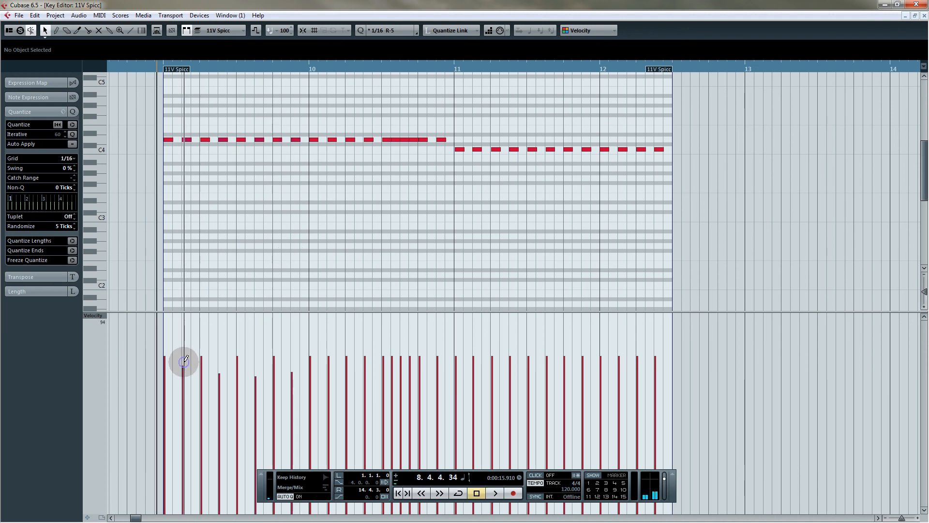
mouse_move(219, 356)
left_mouse_down()
mouse_move(288, 361)
mouse_move(258, 356)
left_mouse_up()
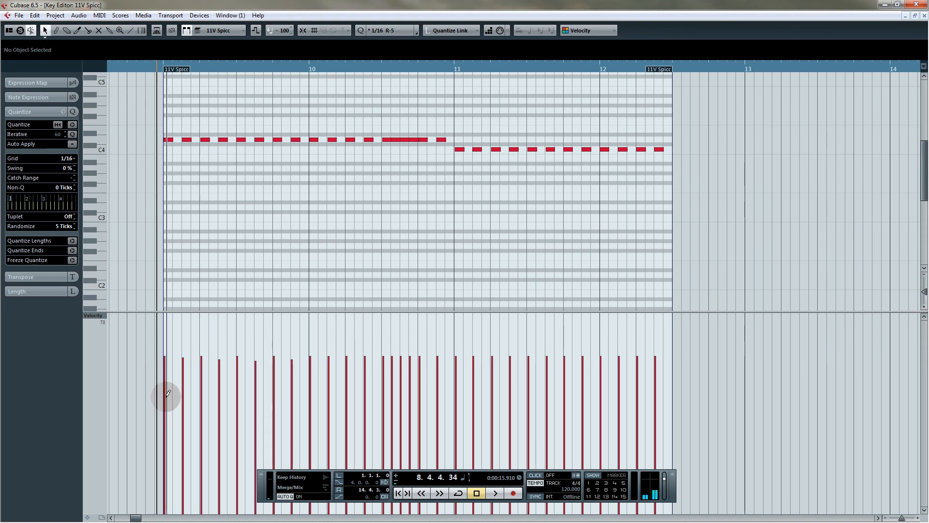
Draw gently rising and falling velocities across the whole 11V Spicc part and audition it from just before bar 9
mouse_move(167, 386)
left_mouse_down()
mouse_move(209, 359)
mouse_move(315, 373)
mouse_move(375, 352)
left_mouse_up()
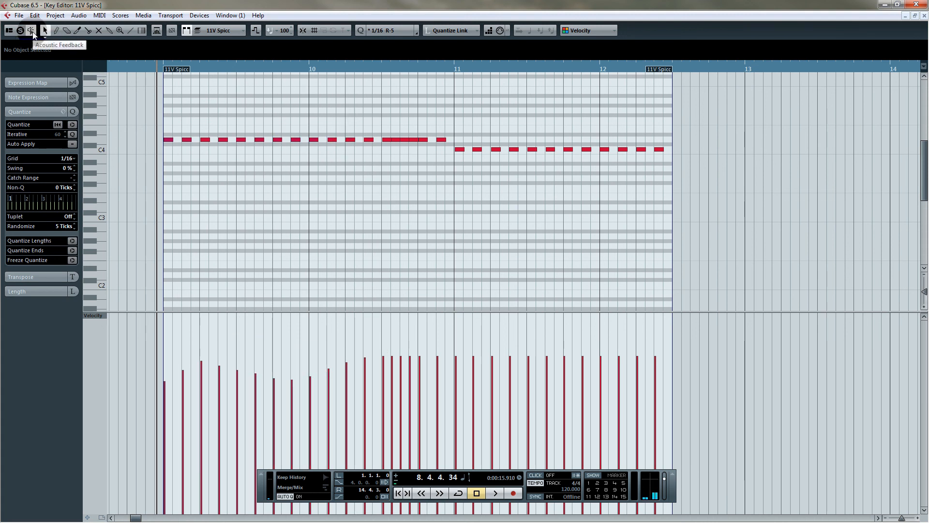
mouse_move(464, 354)
left_mouse_down()
mouse_move(452, 369)
mouse_move(562, 373)
mouse_move(603, 352)
mouse_move(660, 356)
left_mouse_up()
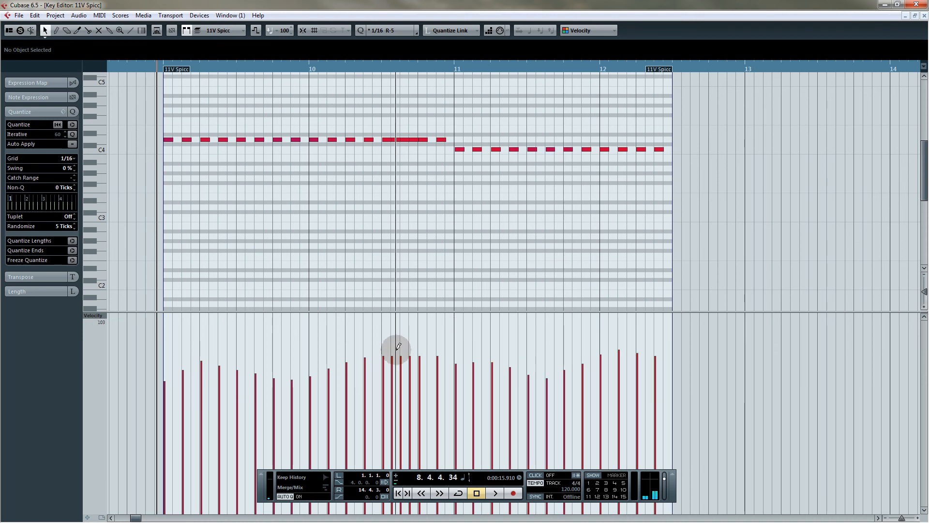
left_click_drag(385, 354, 453, 365)
left_click(31, 30)
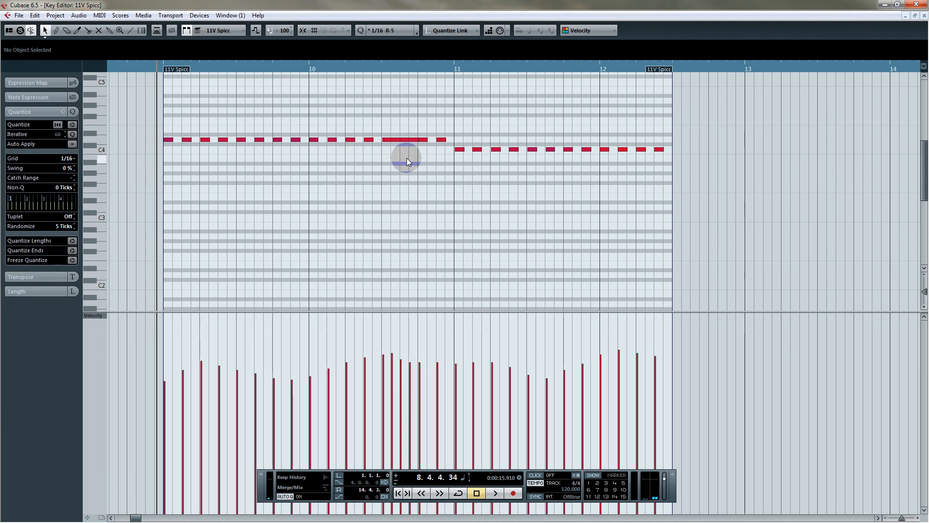
key("space")
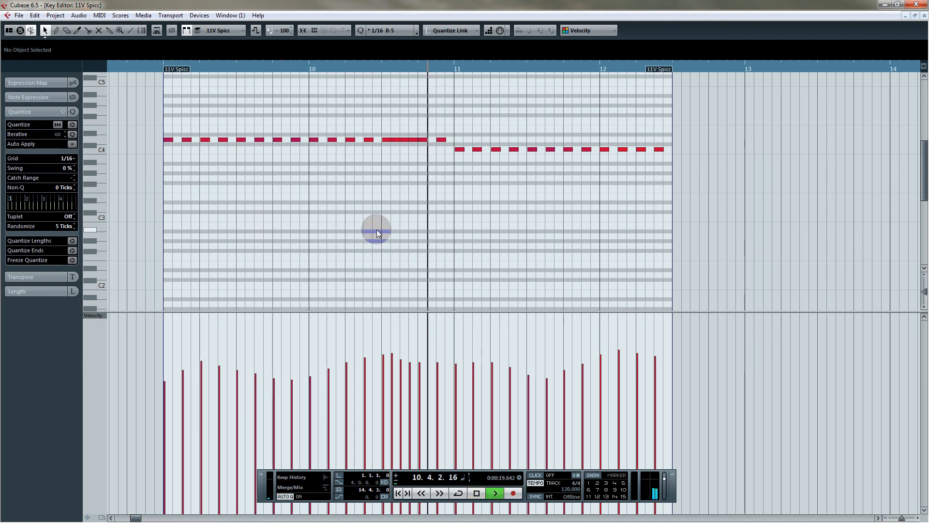
key("space")
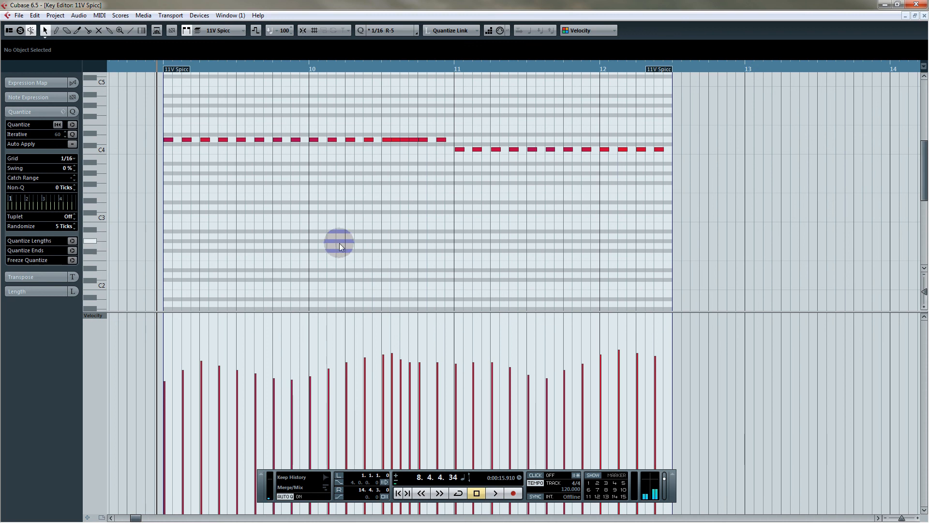
Lower the velocity of every second note across the 11V Spicc part, including the fast repeated notes in bar 10
left_click(184, 394)
mouse_move(185, 392)
left_mouse_down()
mouse_move(217, 379)
mouse_move(276, 391)
mouse_move(370, 374)
mouse_move(369, 364)
left_mouse_up()
left_click_drag(399, 144, 422, 147)
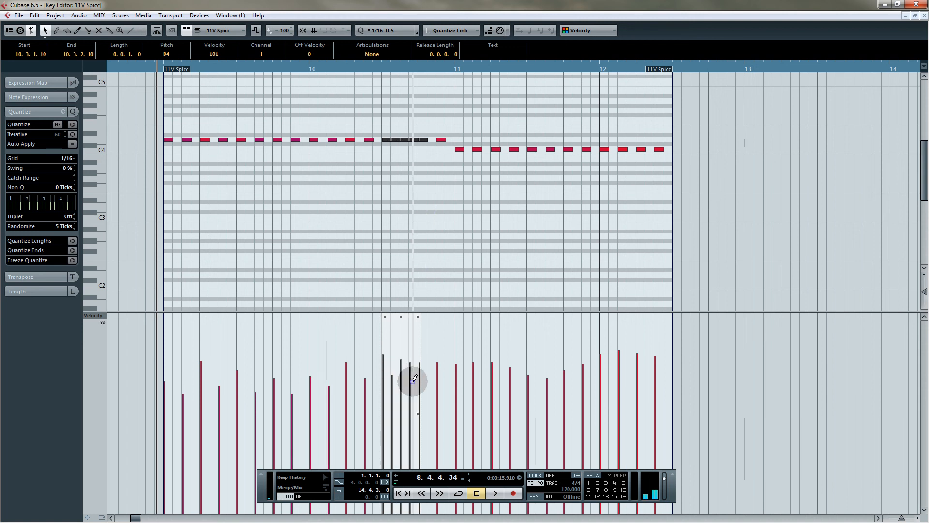
left_click(439, 377)
left_click(474, 377)
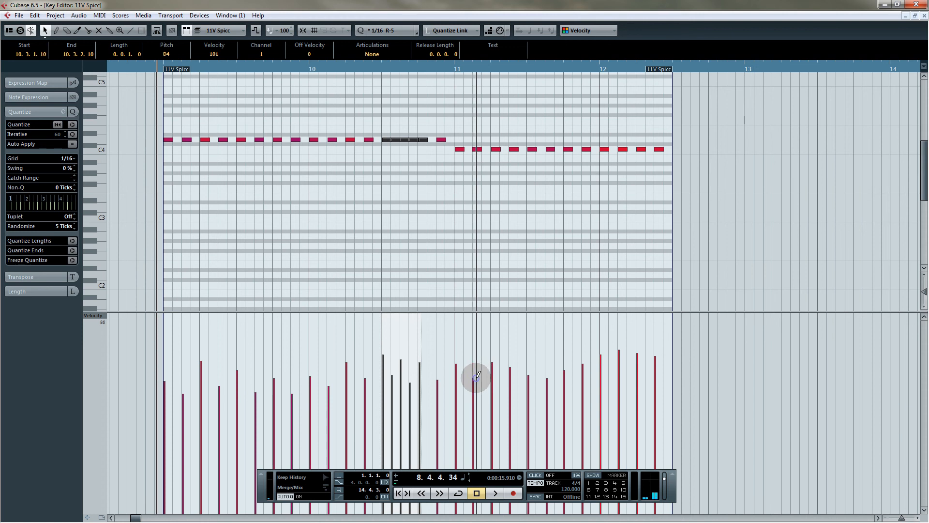
left_click(511, 386)
left_click(548, 400)
left_click(584, 386)
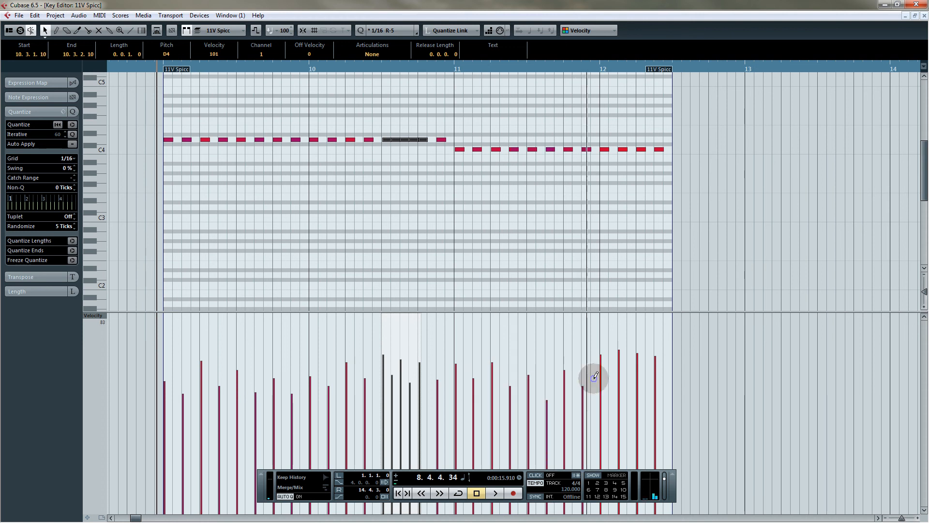
left_click(620, 368)
left_click(656, 374)
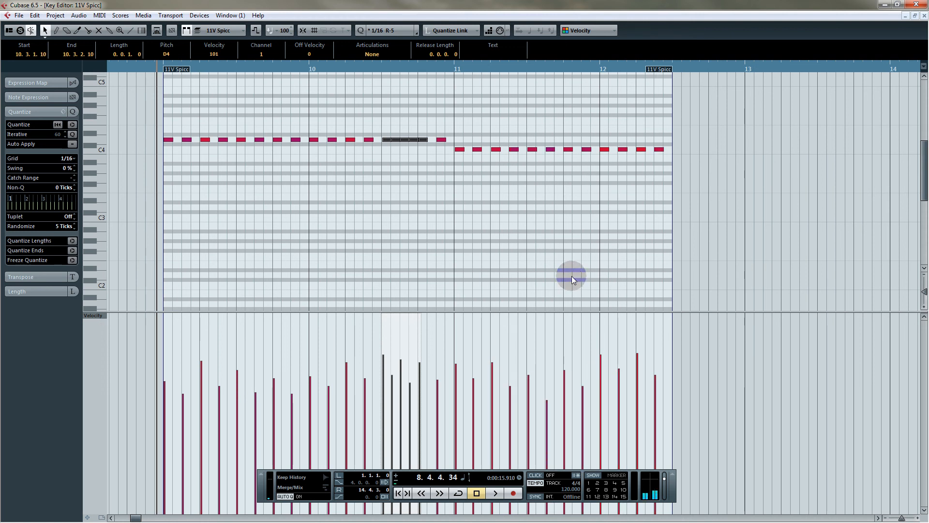
Audition the alternating velocities from just before bar 9 and deepen the dips on the fast repeated notes in bar 10
key("space")
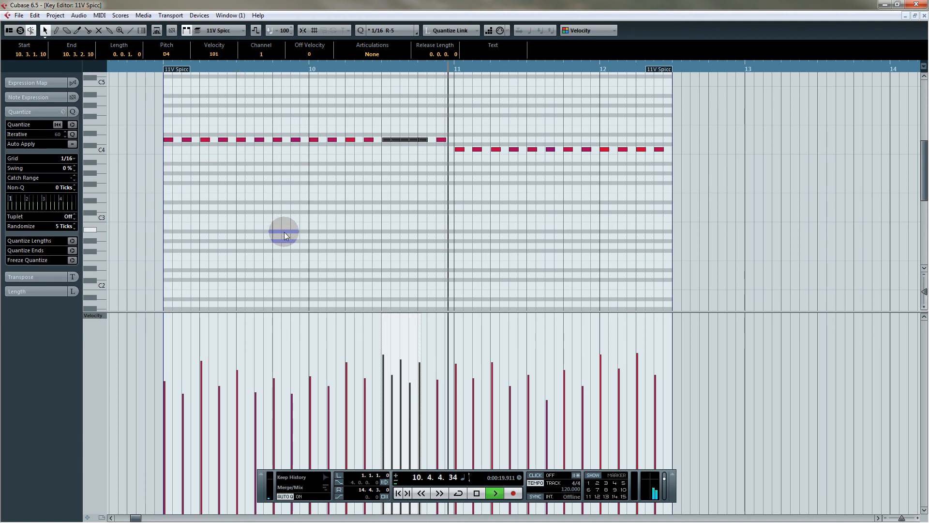
key("space")
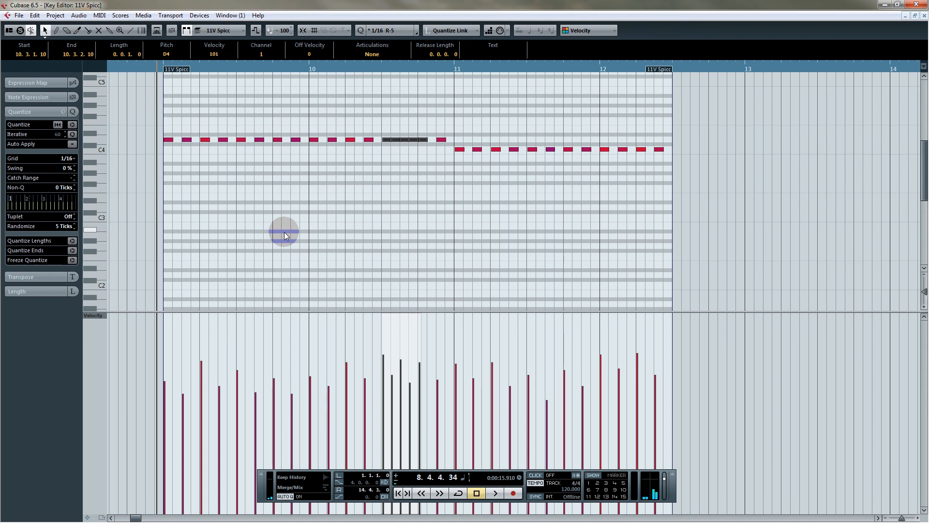
mouse_move(398, 381)
left_mouse_down()
mouse_move(417, 394)
mouse_move(417, 369)
left_mouse_up()
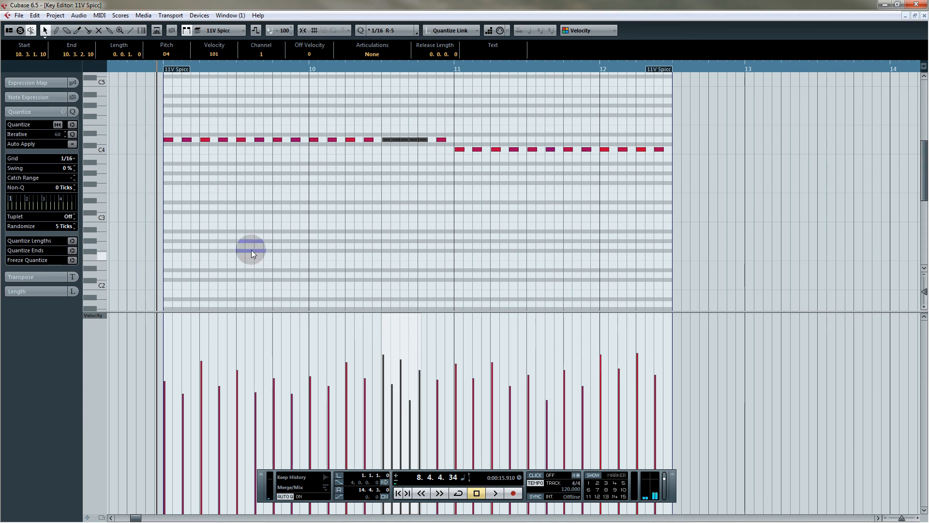
Switch the controller lane from velocity to Pitchbend and pick the Draw tool
left_click(103, 315)
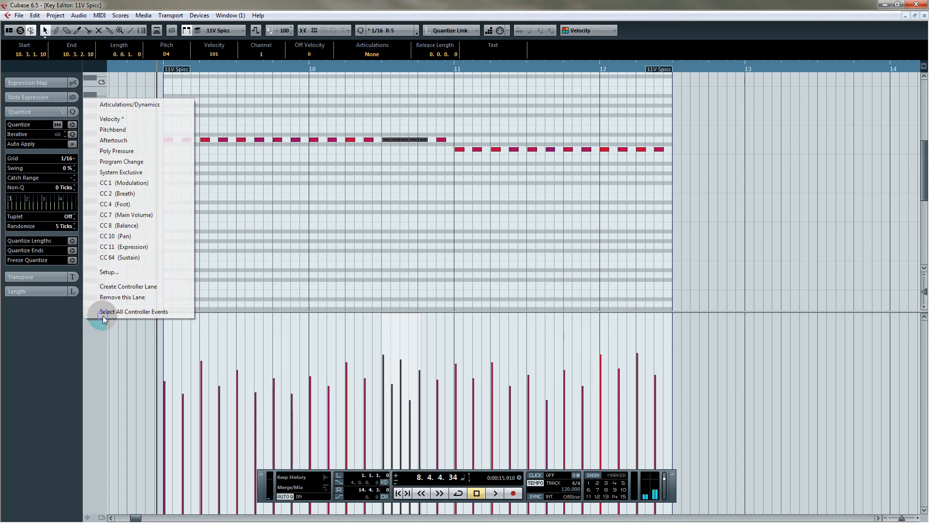
left_click(121, 129)
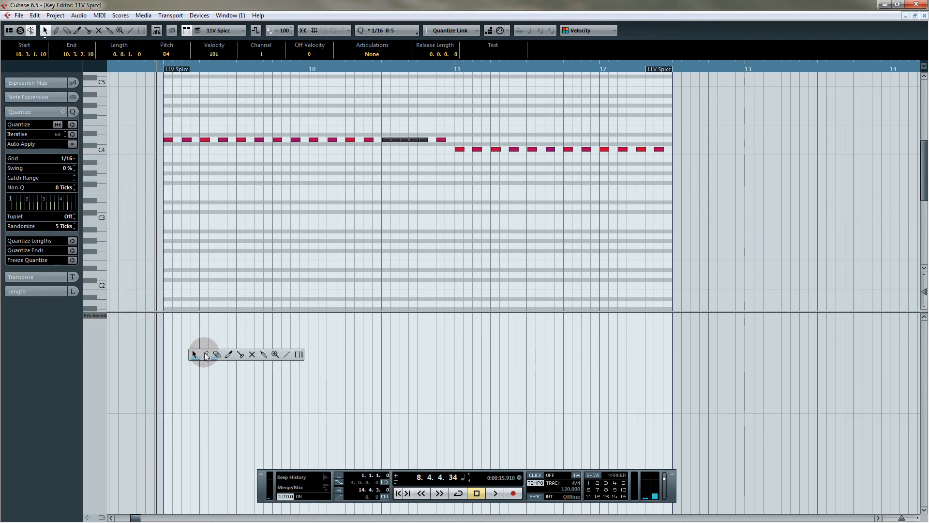
left_click(206, 354)
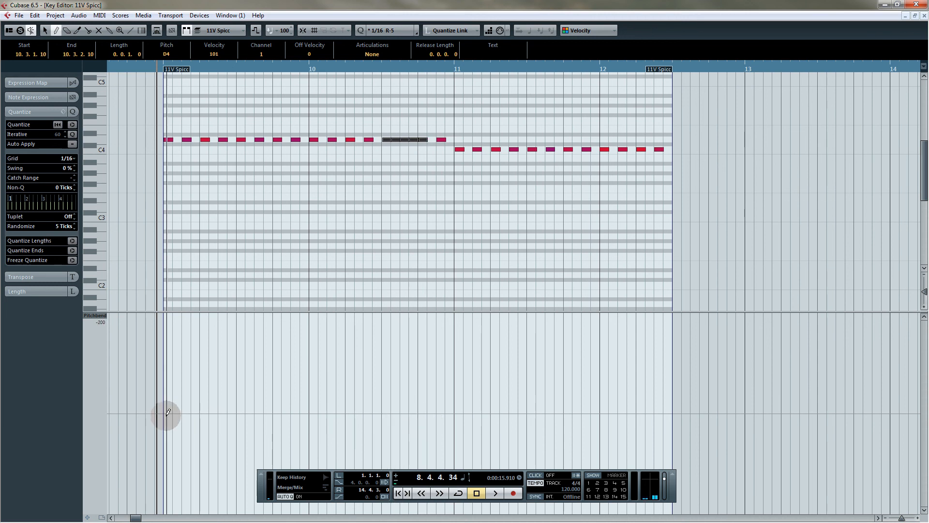
Draw a wavering pitchbend curve with a sharp spike at bar 10's fast notes and audition the part
mouse_move(166, 410)
left_mouse_down()
mouse_move(222, 423)
mouse_move(312, 399)
mouse_move(328, 422)
mouse_move(386, 406)
mouse_move(399, 426)
mouse_move(409, 374)
mouse_move(431, 419)
mouse_move(465, 401)
mouse_move(501, 399)
mouse_move(567, 418)
mouse_move(629, 400)
mouse_move(671, 415)
left_mouse_up()
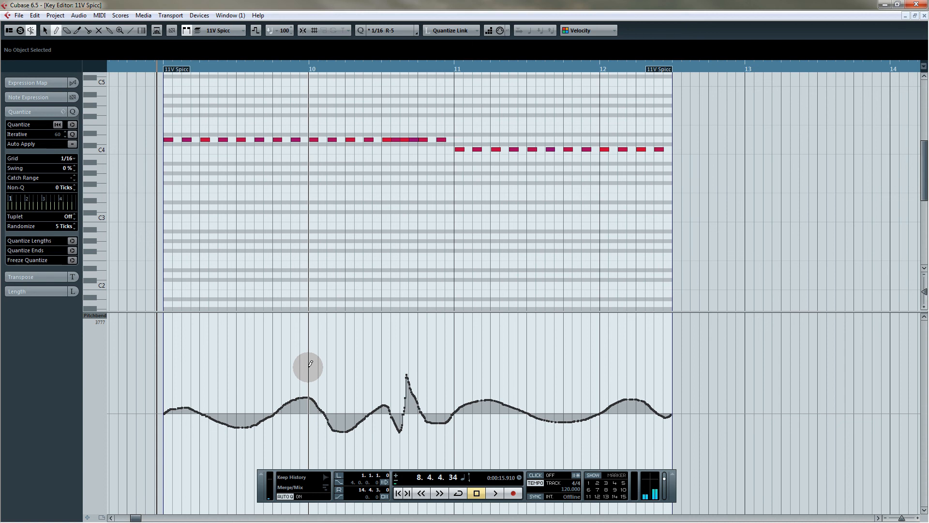
key("1")
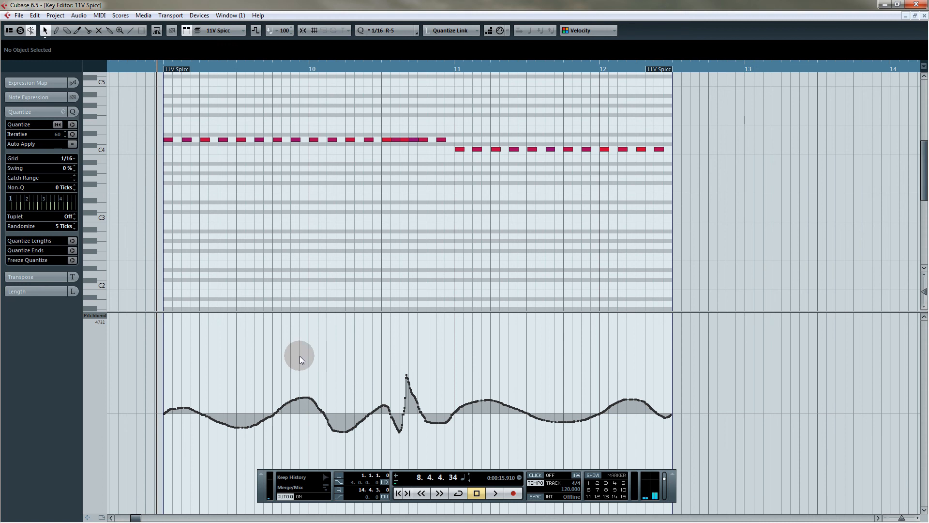
key("space")
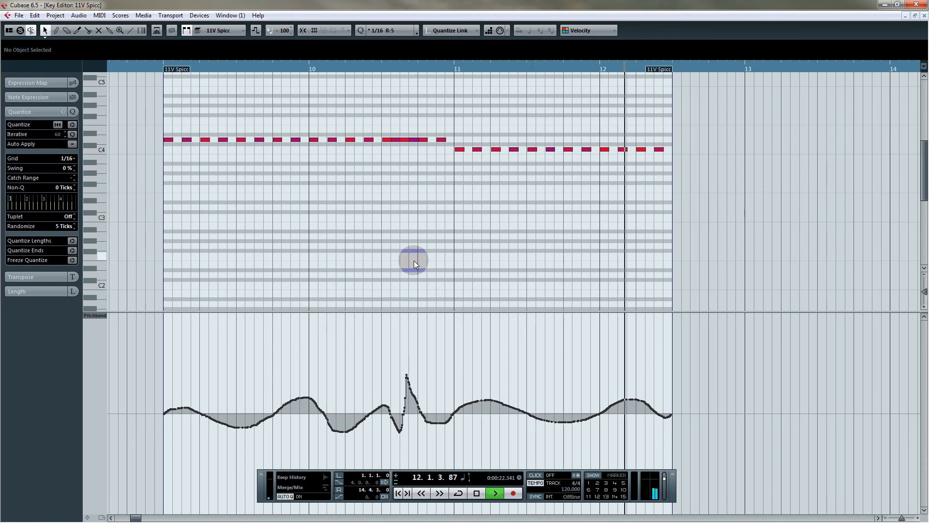
key("space")
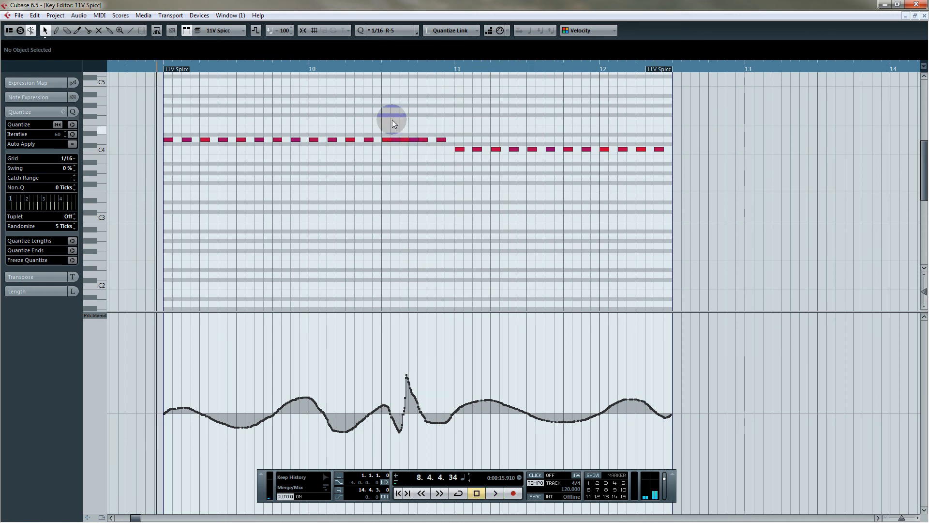
left_click(378, 68)
key("space")
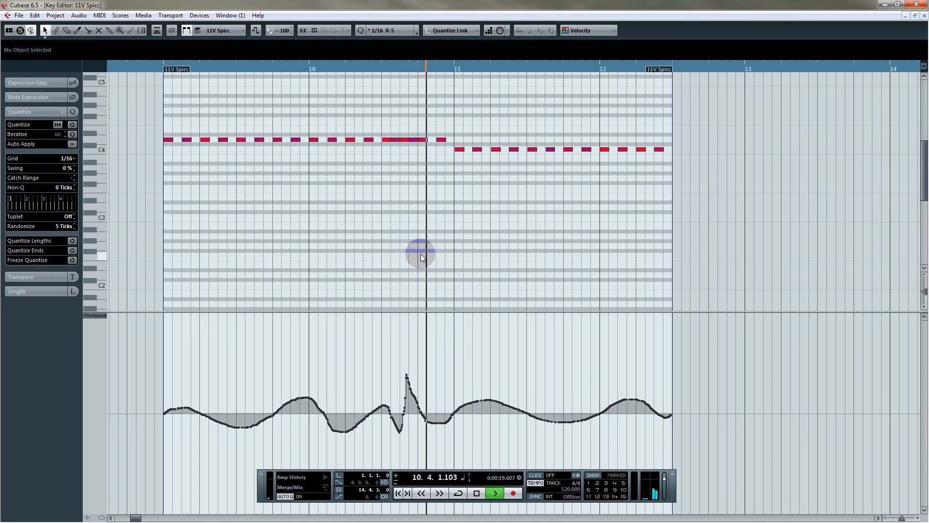
key("space")
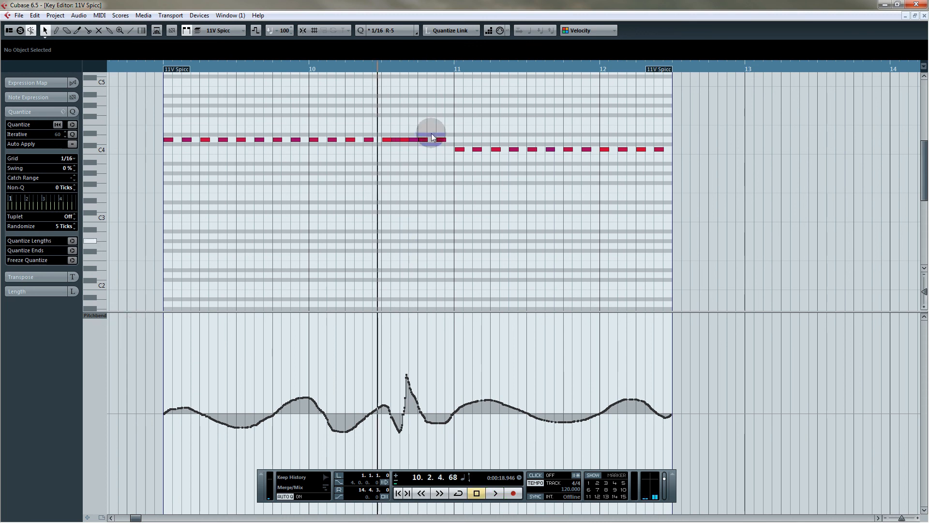
Delete the entire pitchbend curve and audition the fast notes in bar 10 without it
mouse_move(709, 352)
left_mouse_down()
mouse_move(160, 442)
mouse_move(127, 457)
left_mouse_up()
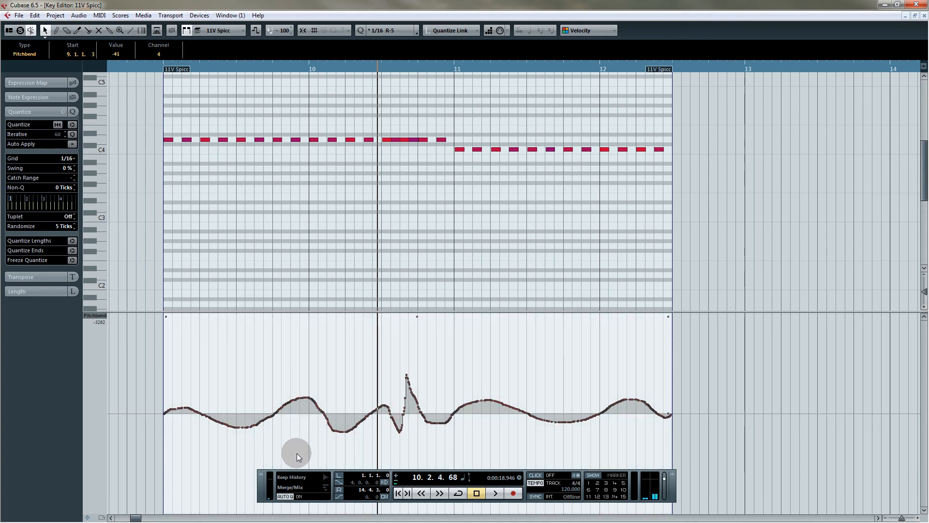
key("Delete")
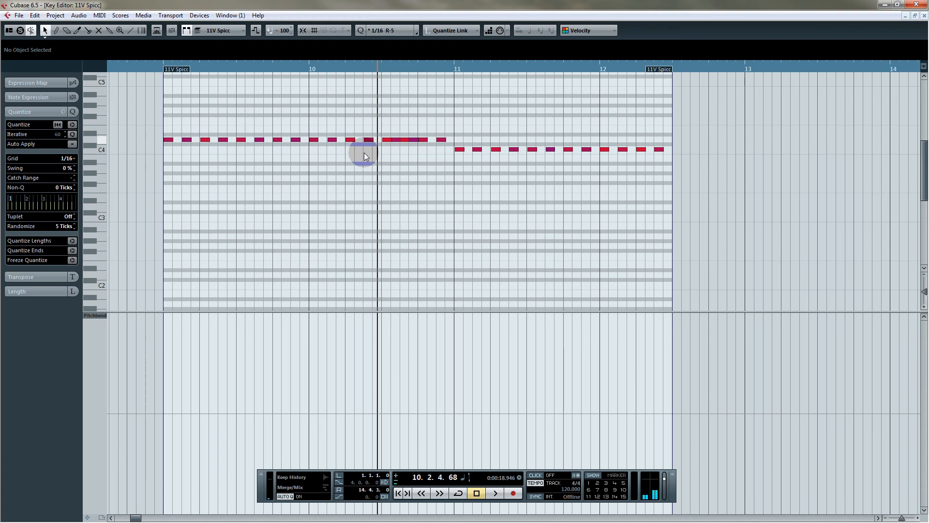
key("space")
key("space")
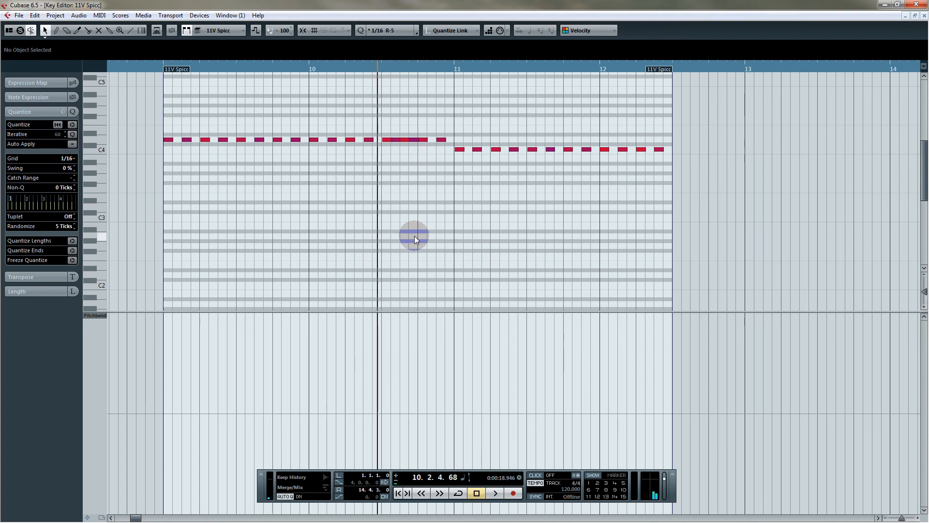
left_click(34, 16)
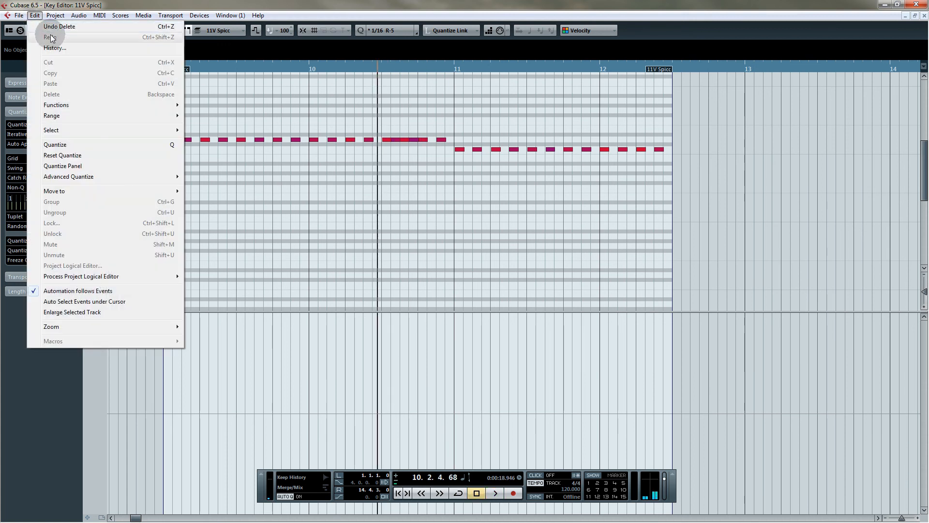
left_click(38, 18)
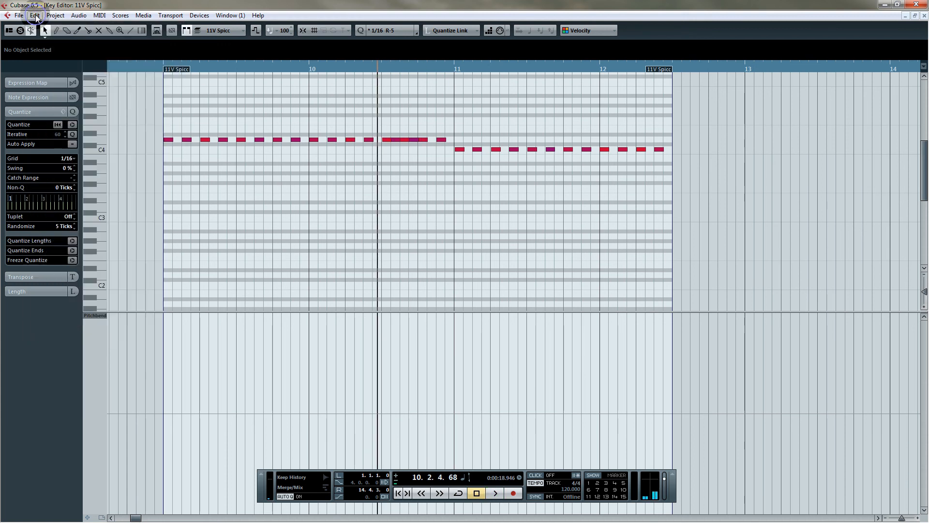
Draw a new gently wavering pitchbend curve across the whole part, swinging wider at bar 10's fast notes, and audition that passage
right_click(247, 359)
left_click(252, 369)
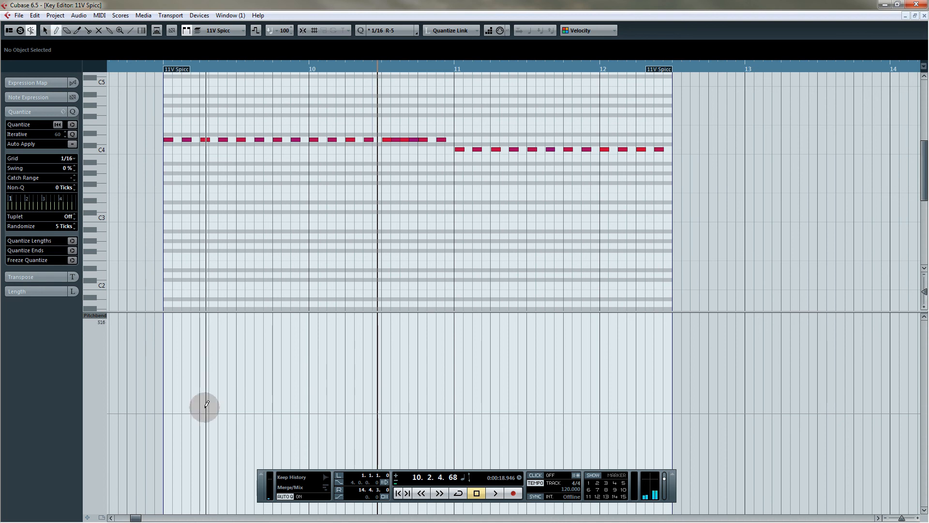
left_click(165, 415)
mouse_move(164, 415)
left_mouse_down()
mouse_move(180, 403)
mouse_move(284, 429)
mouse_move(324, 412)
mouse_move(392, 411)
mouse_move(426, 438)
mouse_move(442, 411)
mouse_move(488, 405)
mouse_move(529, 425)
mouse_move(590, 395)
mouse_move(672, 411)
left_mouse_up()
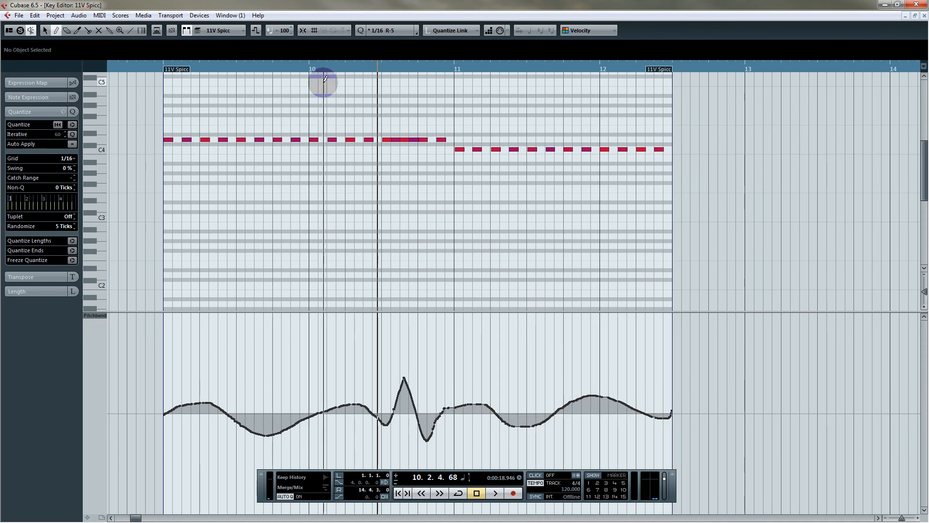
right_click(300, 68)
left_click(286, 70)
key("space")
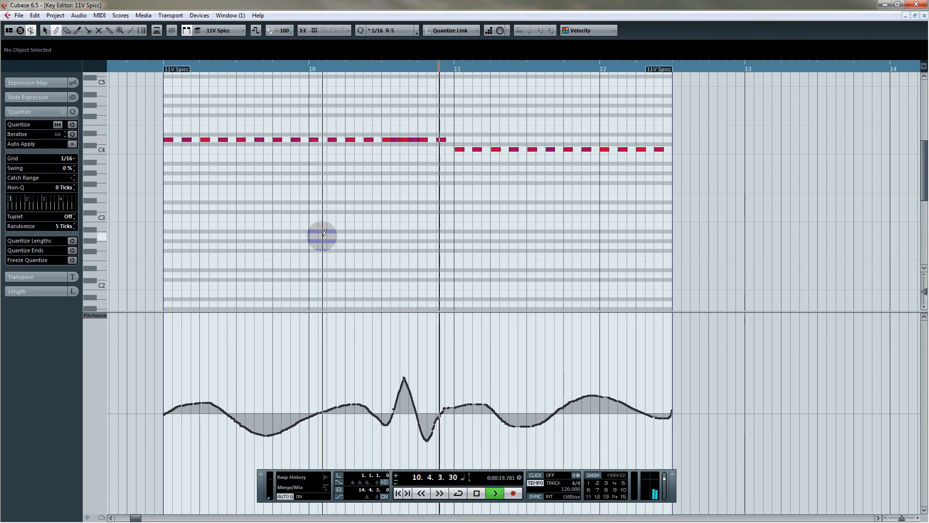
key("space")
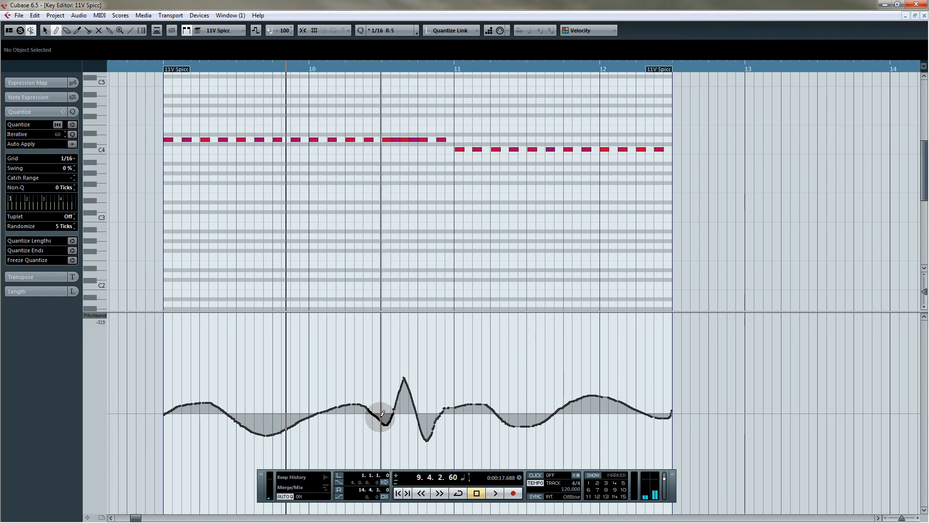
Redraw the pitchbend over the fast notes in bar 10 with smaller, quicker swings and audition that passage
mouse_move(382, 412)
left_mouse_down()
mouse_move(390, 393)
mouse_move(408, 428)
mouse_move(435, 396)
mouse_move(454, 412)
mouse_move(477, 404)
left_mouse_up()
key("1")
key("space")
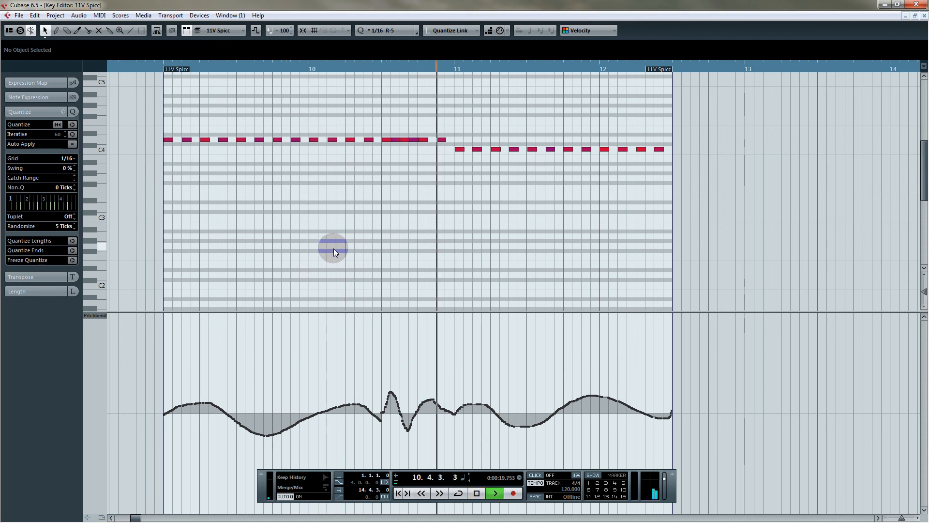
key("space")
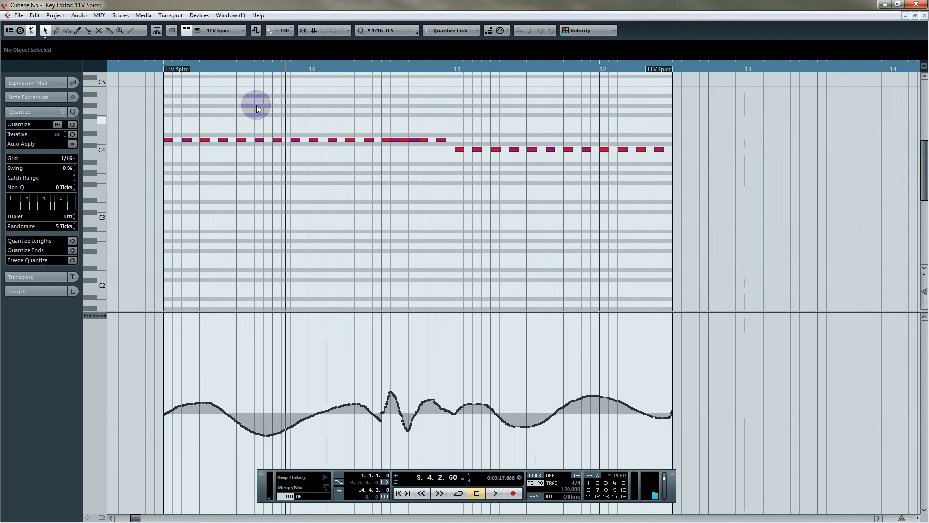
Audition the 11V Spicc part from just before bar 9 and return to the project arrangement around bars 9 to 14
left_click(155, 72)
key("space")
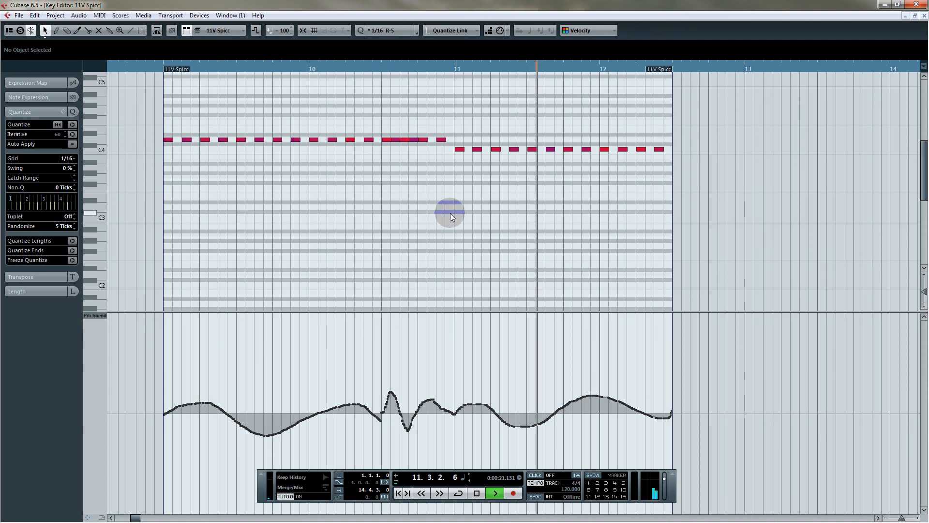
key("space")
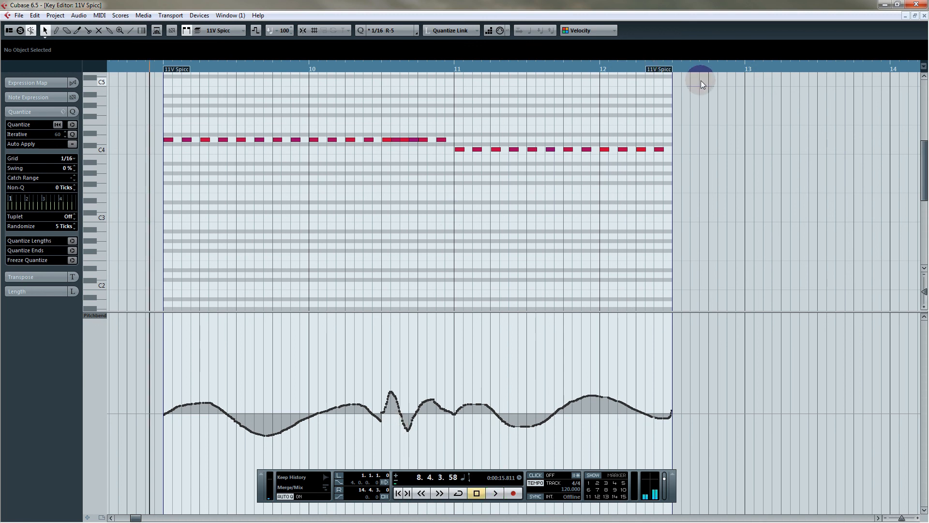
left_click(924, 15)
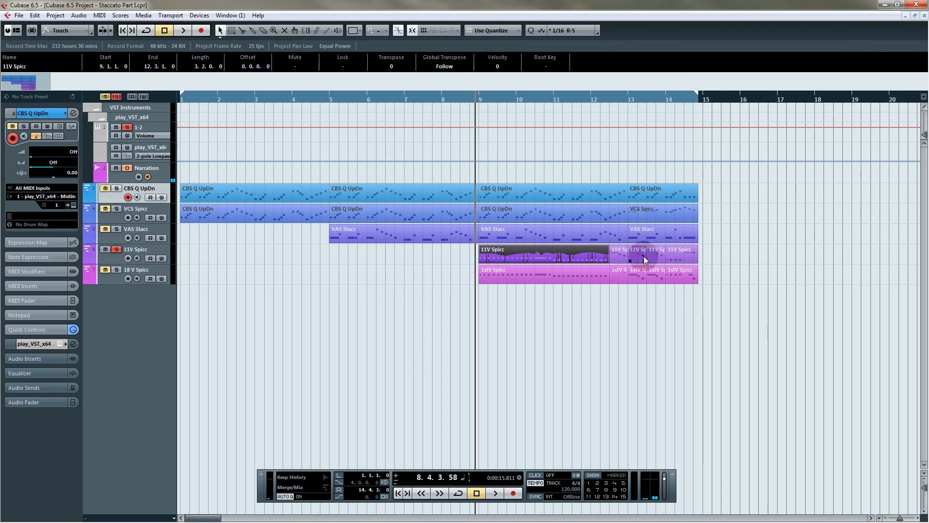
left_click_drag(604, 98, 606, 111)
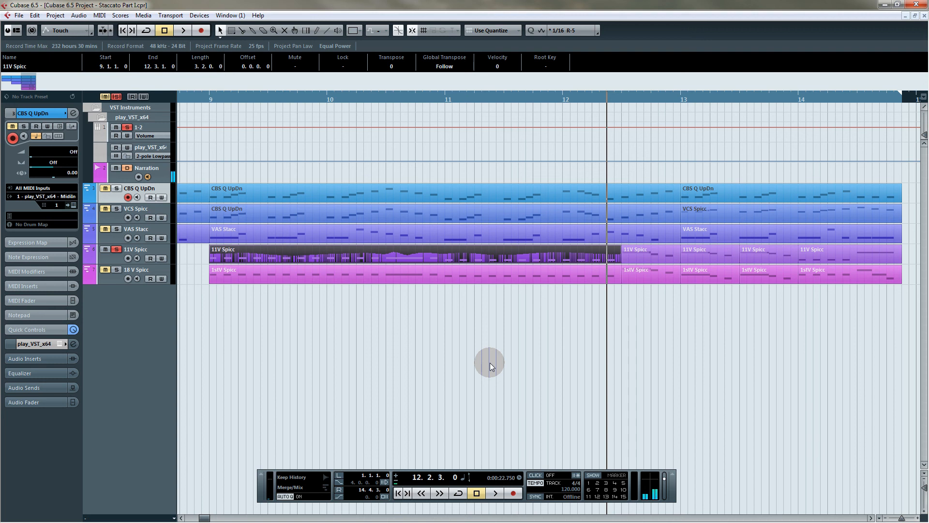
left_click(242, 278)
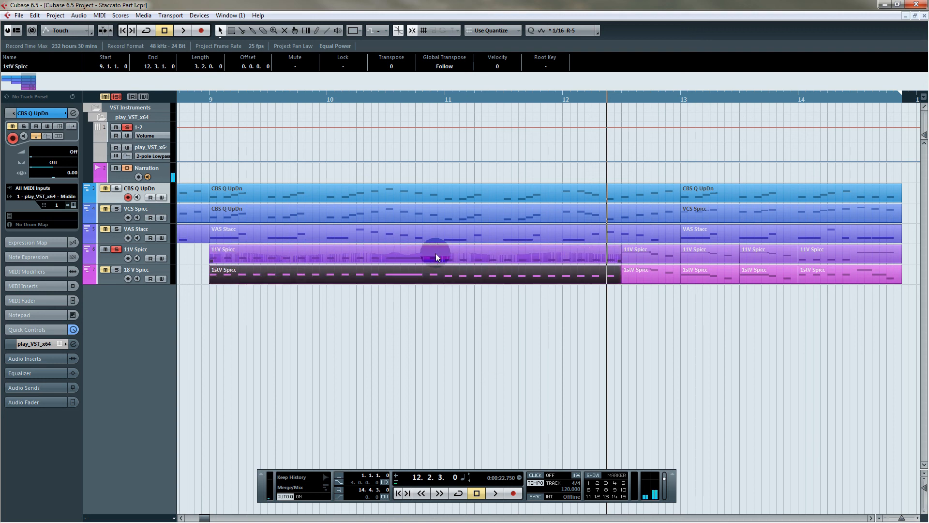
double_click(286, 280)
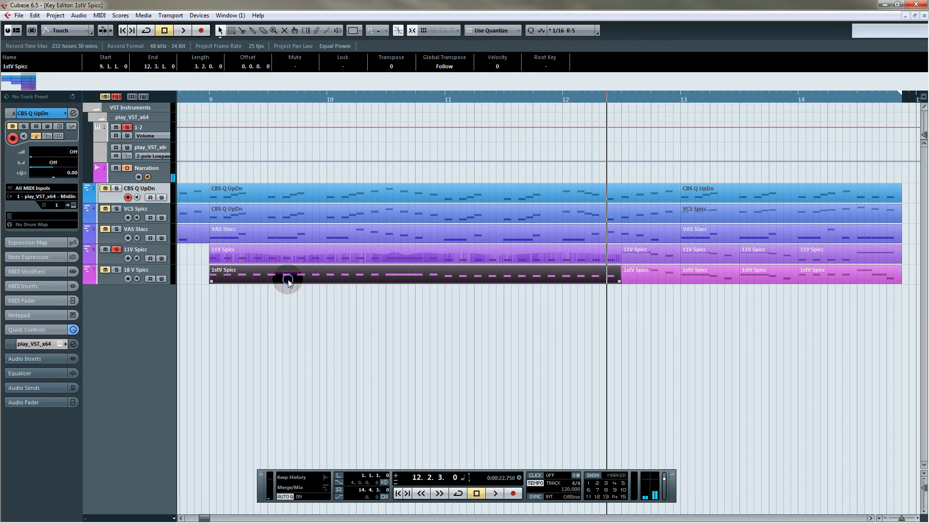
left_click(925, 16)
Open the 11V Spicc and 1stV Spicc parts at bar 9 together in the Key Editor and make 1stV Spicc the active part
left_click_drag(369, 304, 396, 253)
double_click(396, 252)
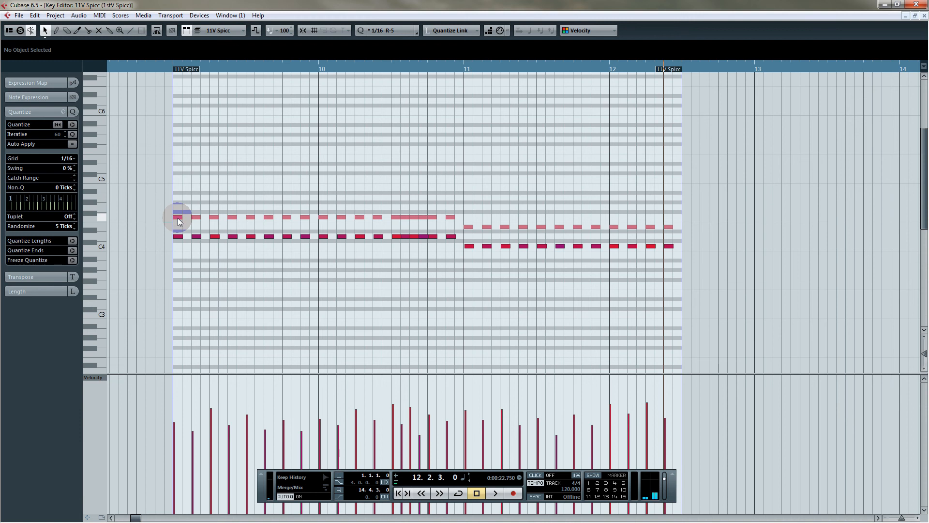
left_click(178, 218)
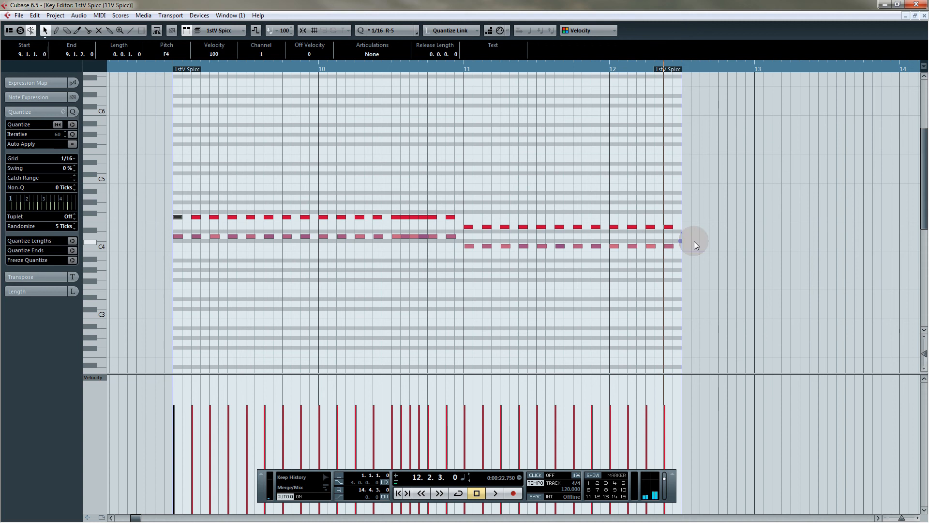
Replace the bar 9 part on the 18 V Spicc track with a copy of the humanized 11V Spicc part and open the copy for editing
left_click(924, 15)
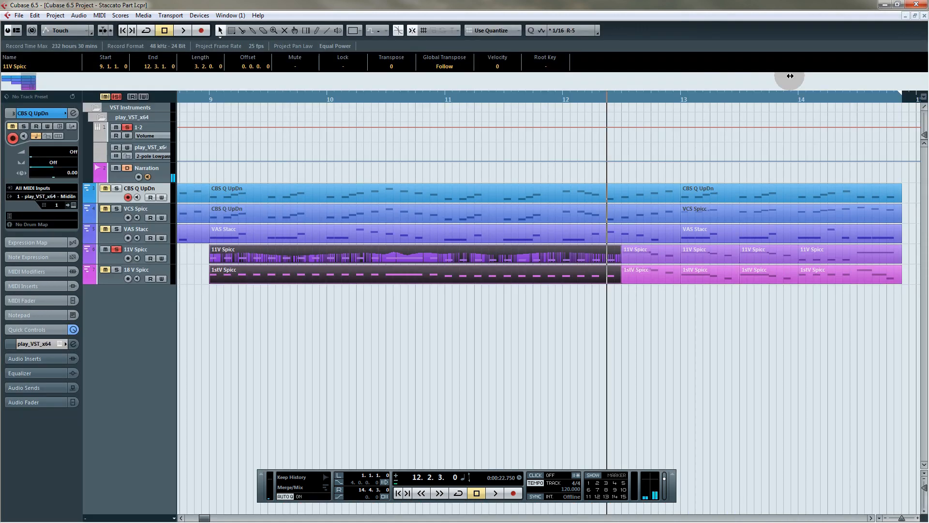
left_click(413, 303)
left_click(405, 281)
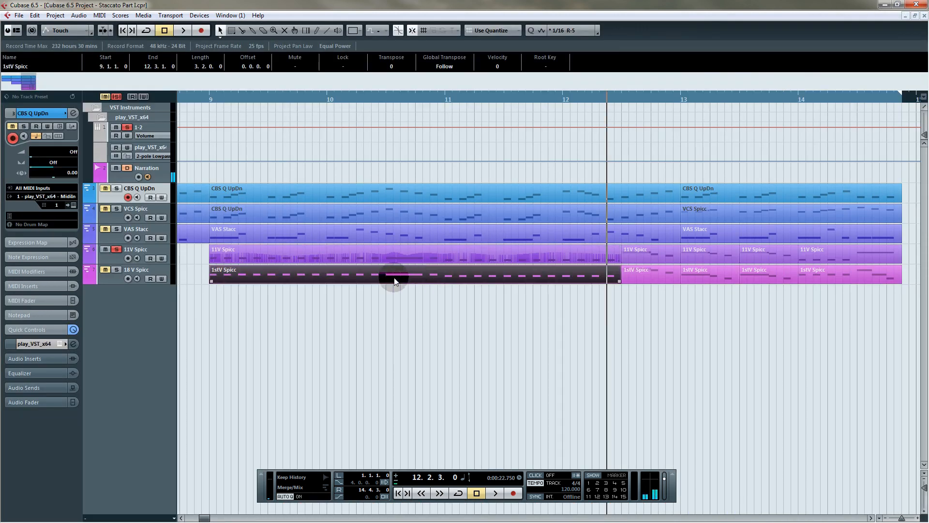
left_click_drag(345, 256, 342, 270)
double_click(344, 269)
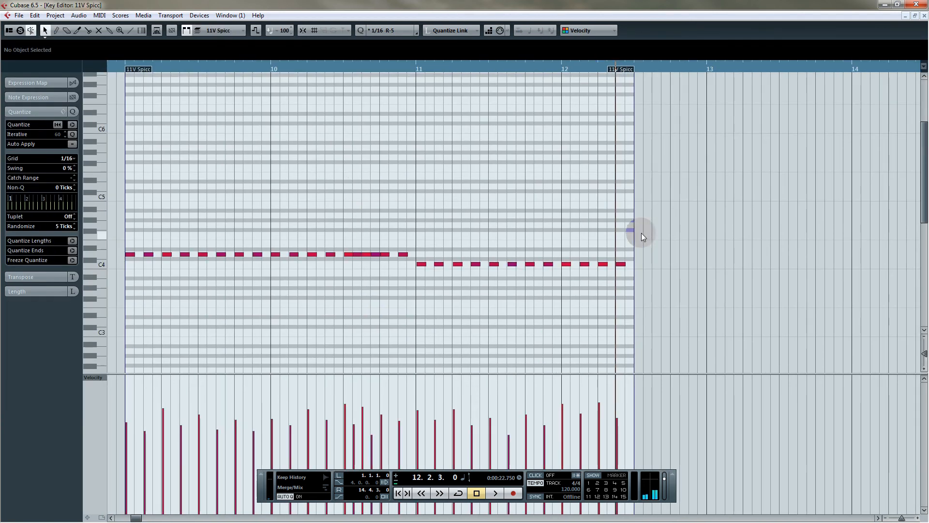
Transpose all notes in the copied part up three semitones and return to the project arrangement
left_click_drag(652, 226, 129, 330)
key("Up")
key("Up")
key("Up")
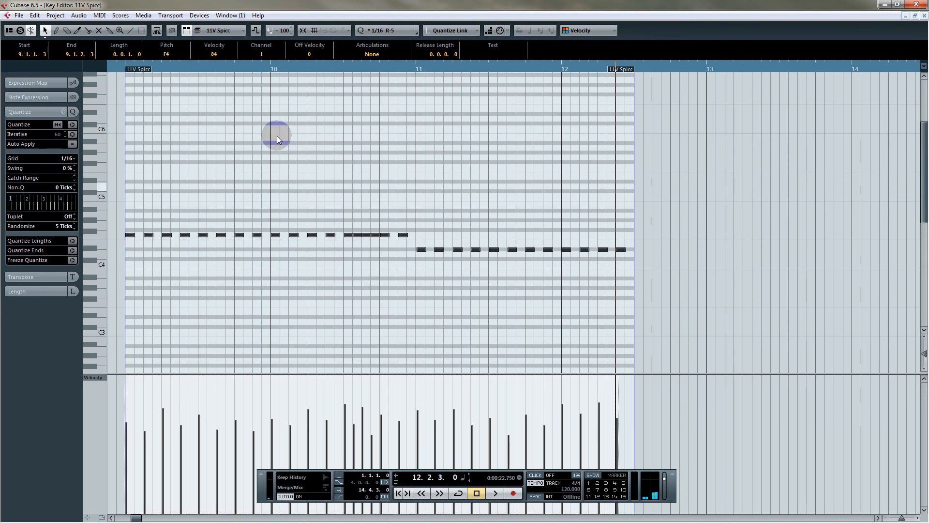
left_click(925, 16)
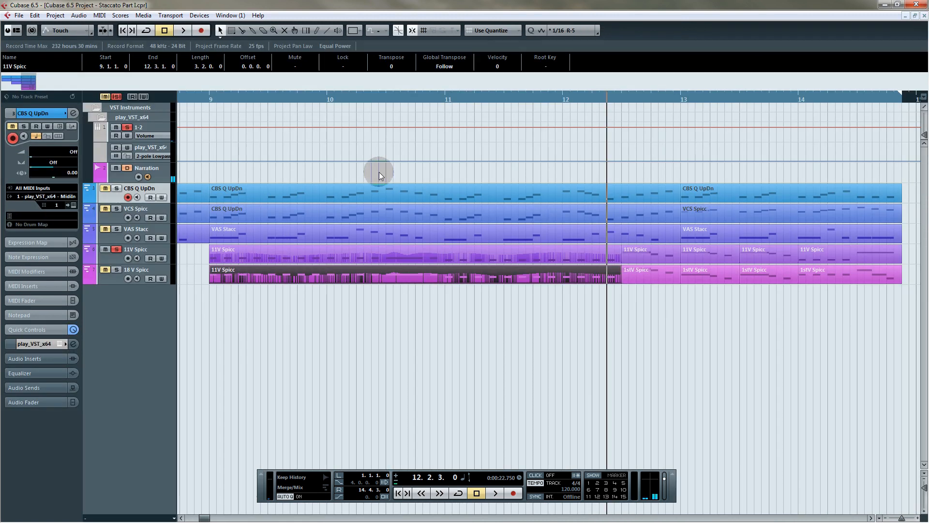
Solo the 18 V Spicc track alongside 11V Spicc and audition both parts from bar 9
left_click(236, 105)
key("space")
left_click(117, 269)
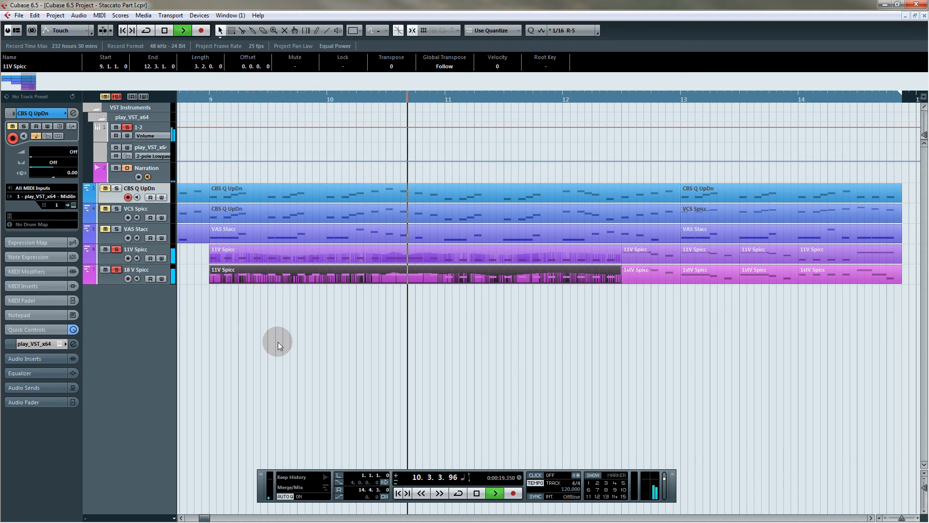
key("space")
Lower the copied part's notes from bar 11 onward to D4 and audition the passage from mid bar 10
double_click(446, 277)
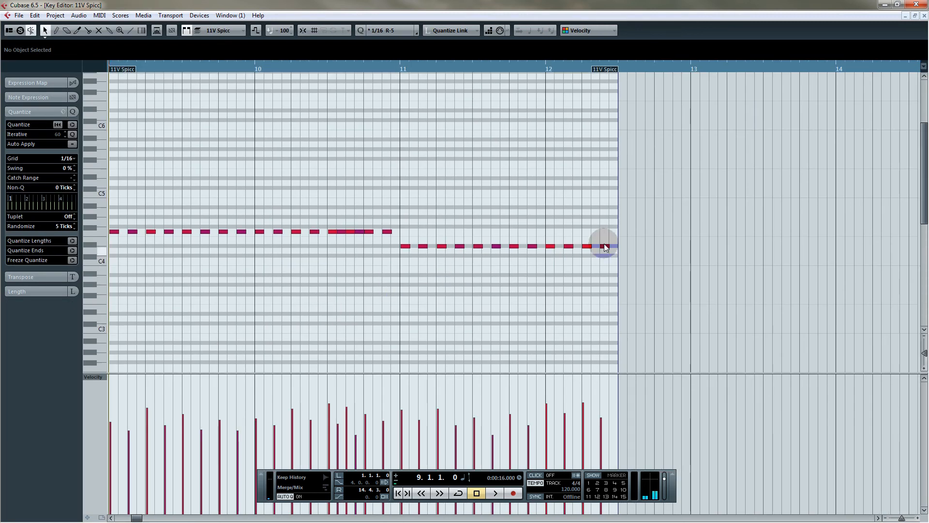
left_click_drag(408, 274, 408, 274)
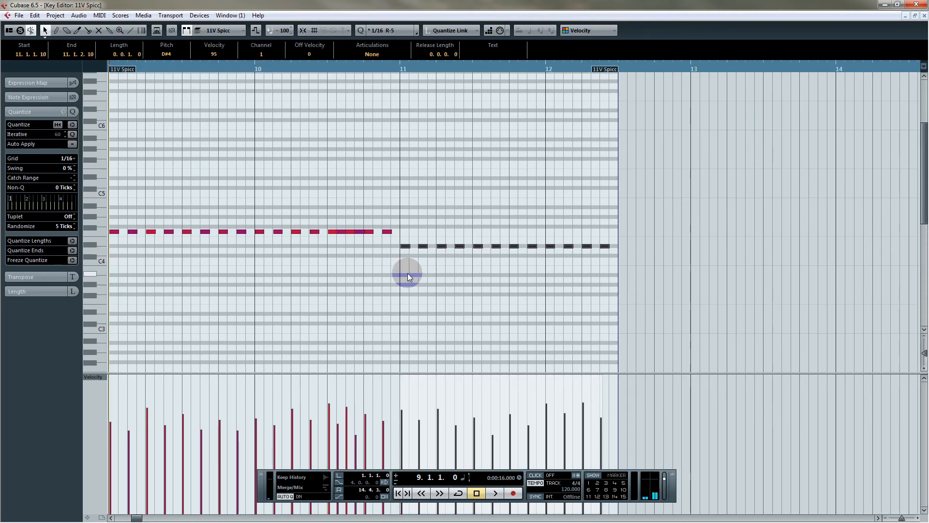
key("Down")
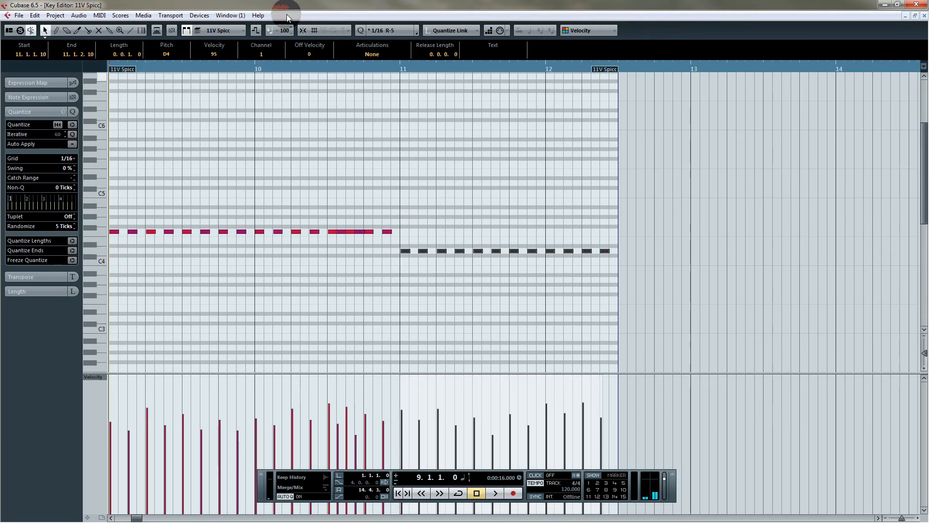
left_click(324, 66)
key("space")
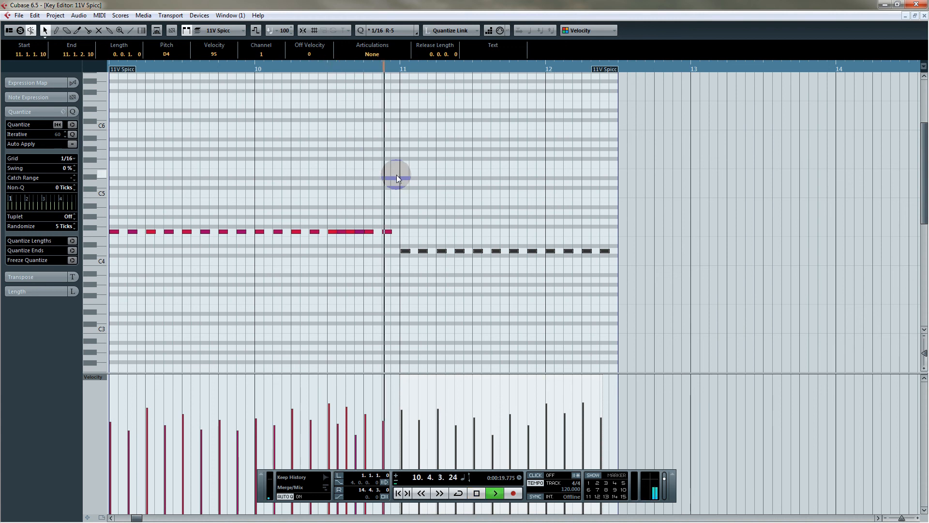
key("space")
Raise the selected notes from bar 11 onward to E4 and audition the passage again
key("Up")
key("Up")
key("space")
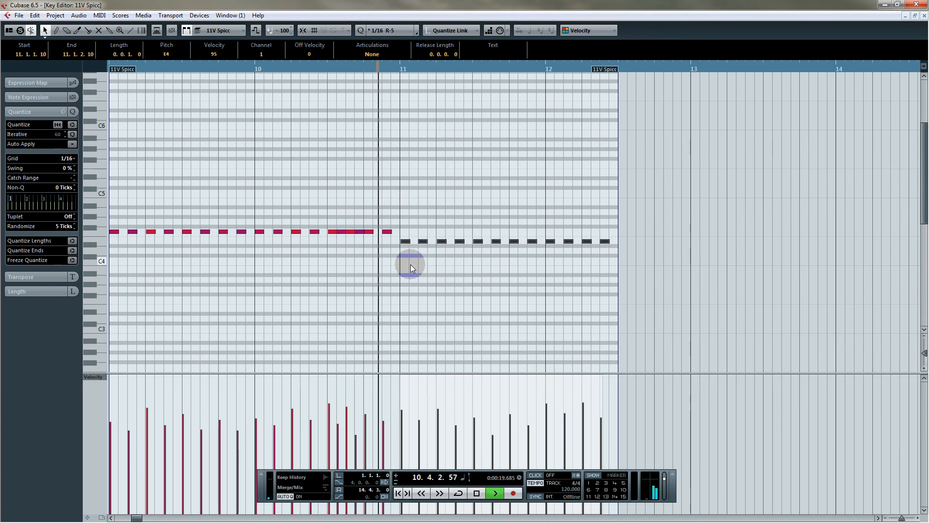
key("space")
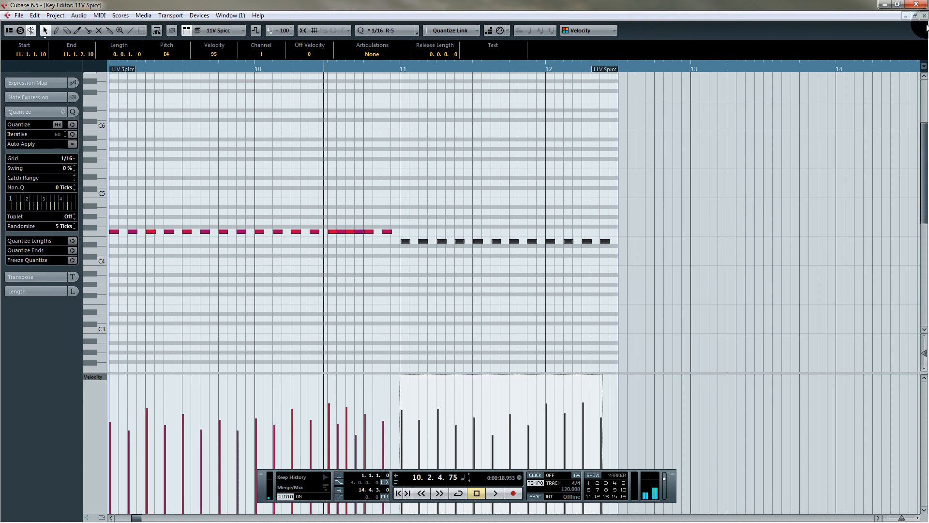
Open the three short parts between bars 12 and 14 on both violin tracks together, examine their notes and return to the arrangement
left_click(924, 16)
left_click_drag(723, 329, 584, 325)
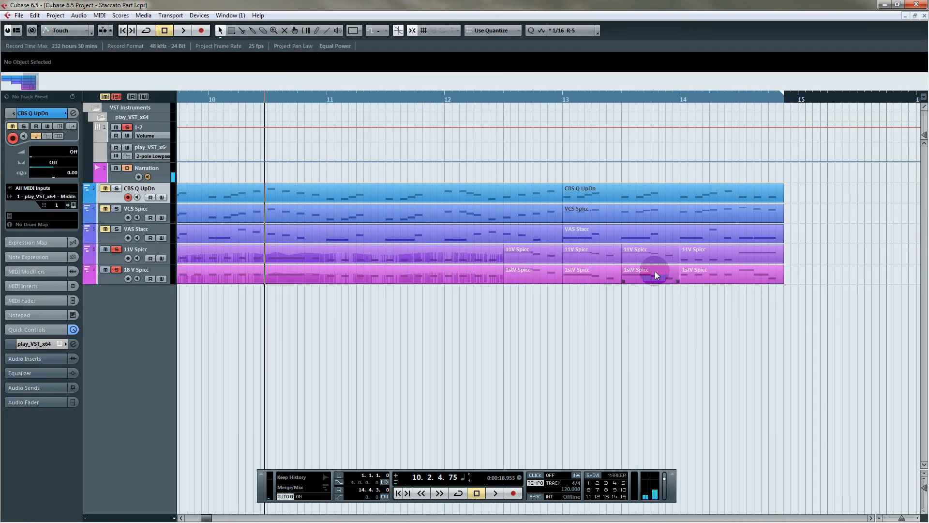
left_click_drag(661, 255, 544, 256)
double_click(541, 257)
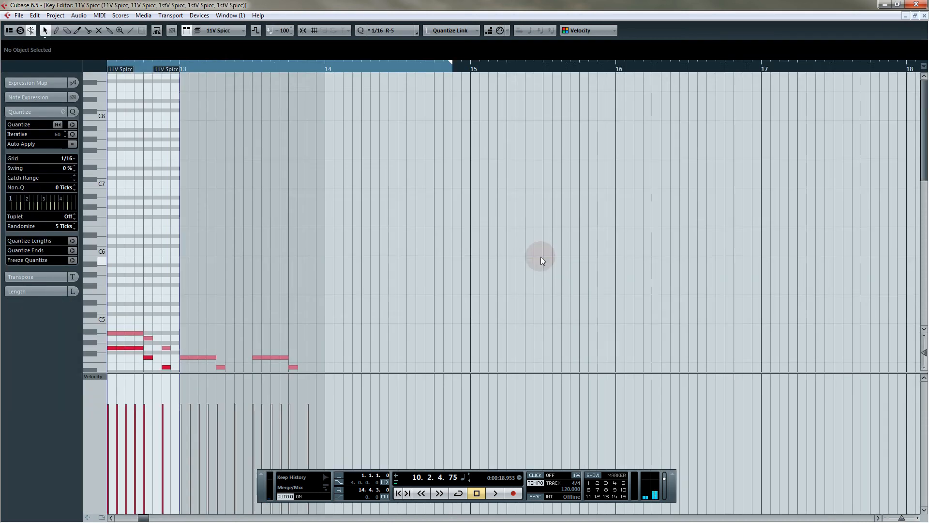
left_click_drag(287, 296, 354, 213)
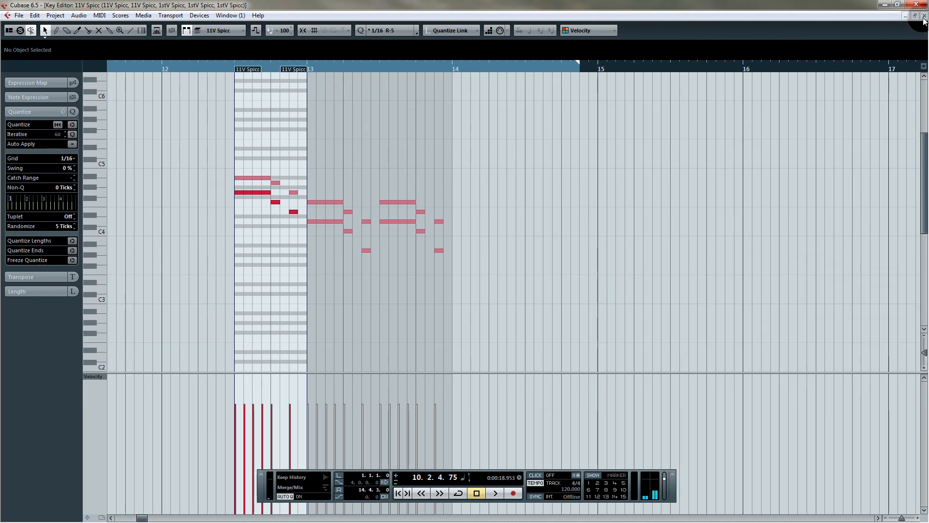
left_click(924, 16)
left_click(625, 355)
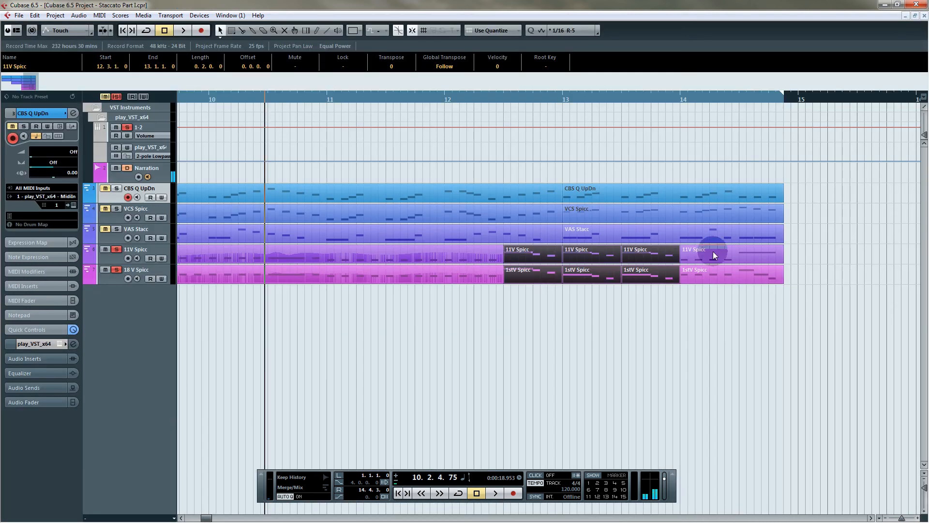
Open only the three short 11V Spicc parts between bars 12 and 14 together and show their velocities in the controller lane
left_click(519, 254)
left_click(646, 254, "shift")
left_click(577, 257, "shift")
left_click(582, 317)
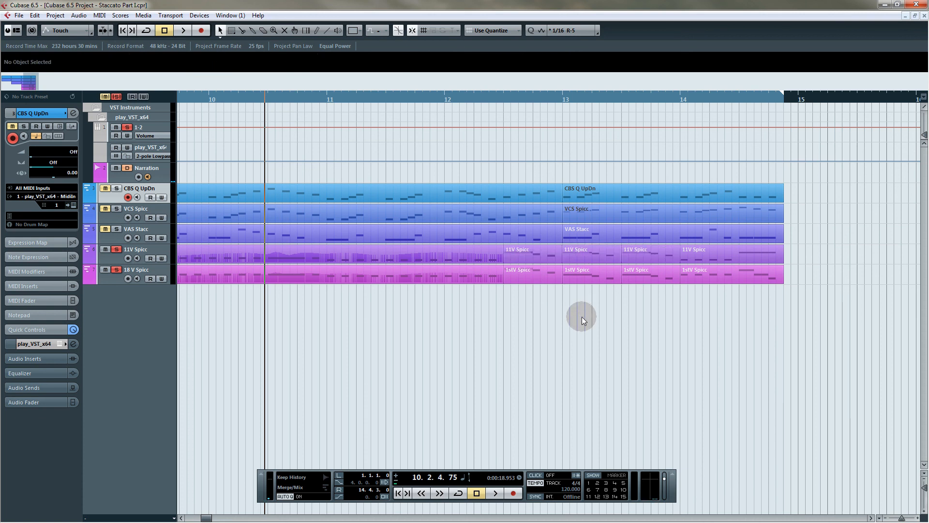
left_click(541, 257)
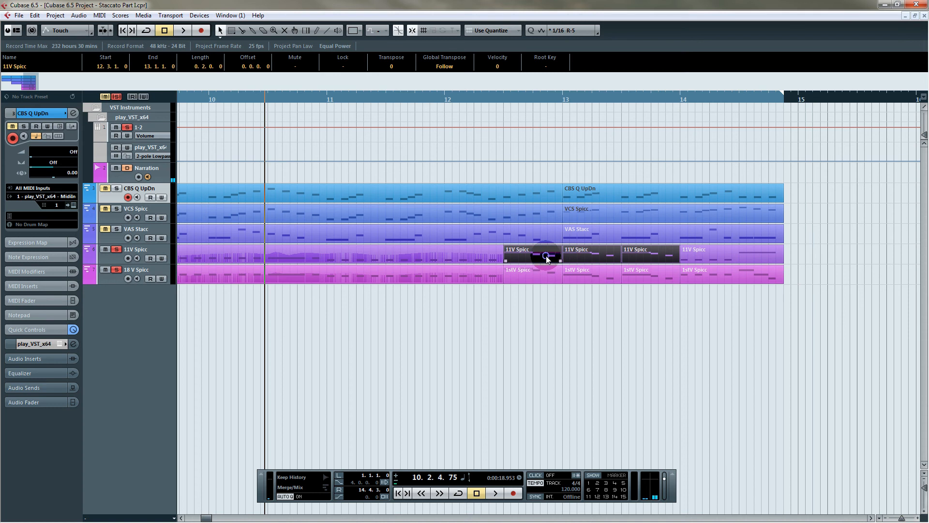
double_click(546, 257)
left_click_drag(181, 268, 318, 228)
left_click(103, 314)
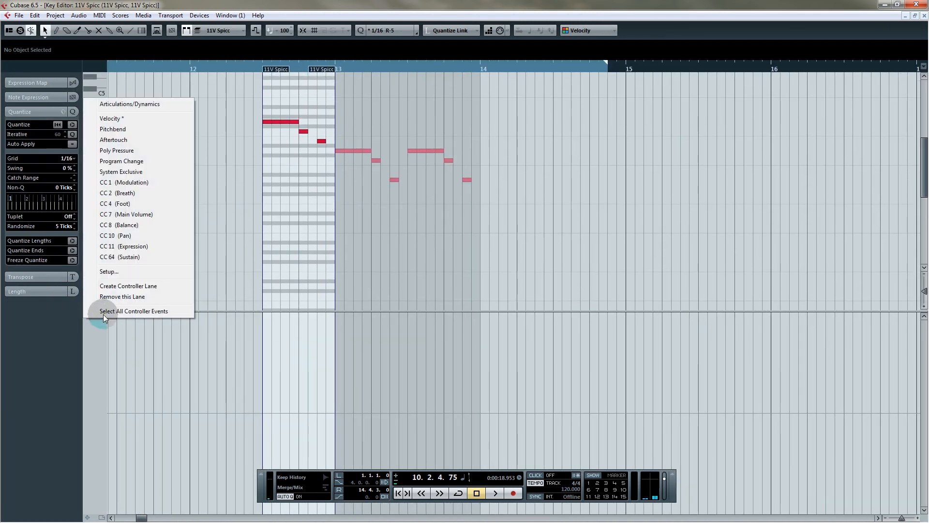
left_click(144, 119)
Quantize all notes to 1/16 with 5-tick randomization and bring the first notes of the first two parts back inside, the second at 13.1.1.20
left_click_drag(250, 98, 482, 218)
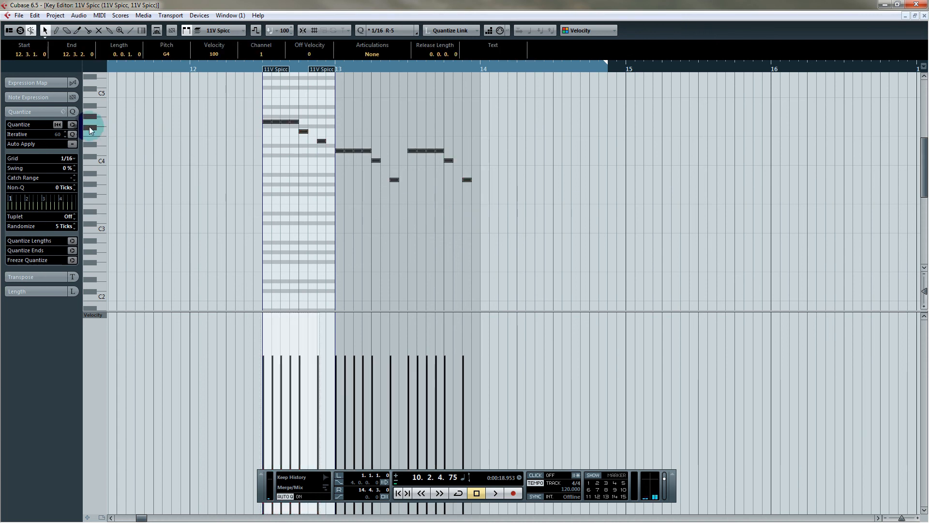
left_click(70, 125)
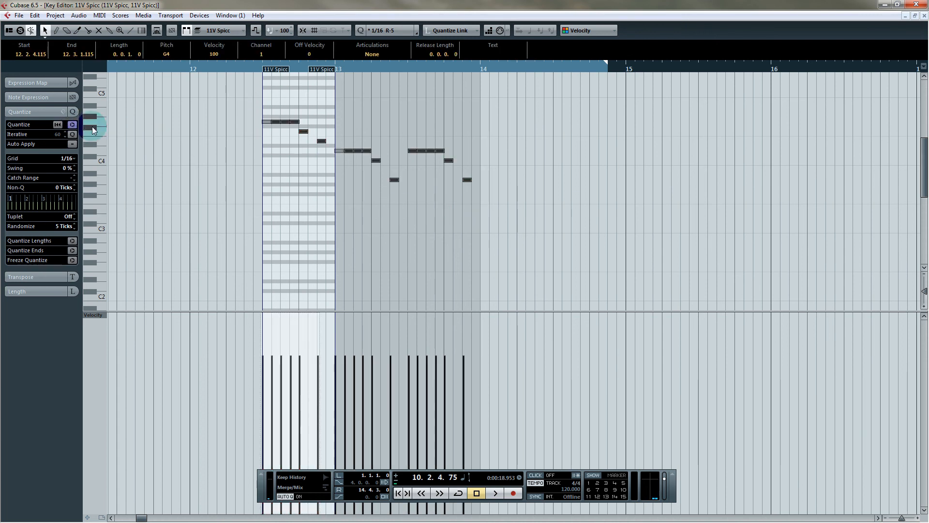
left_click(271, 137)
left_click(265, 123)
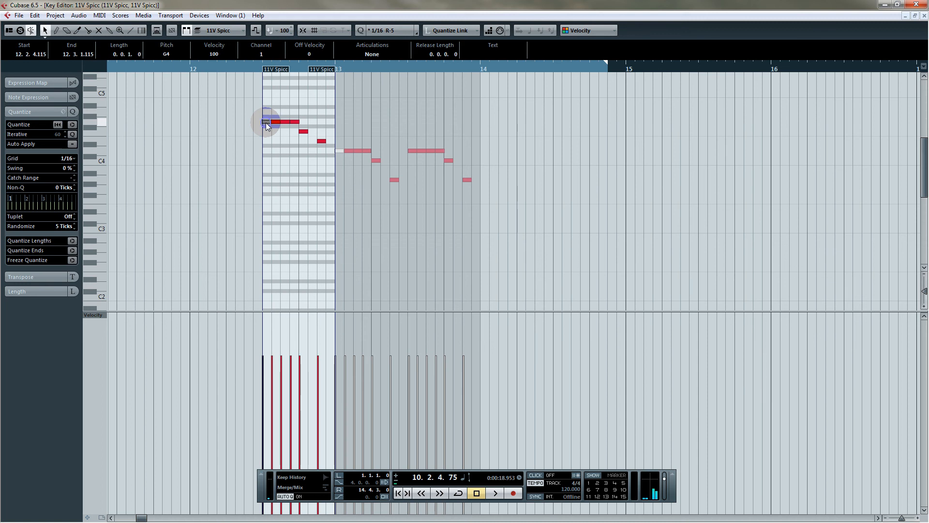
left_click(338, 151)
left_click(270, 160)
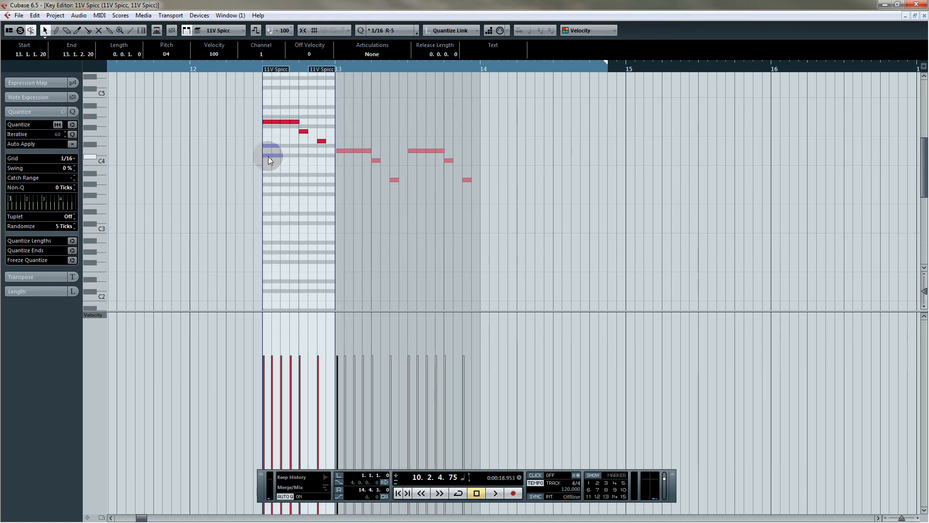
Draw a descending velocity ramp across the notes of each of the three 11V Spicc parts
left_click_drag(264, 347, 321, 366)
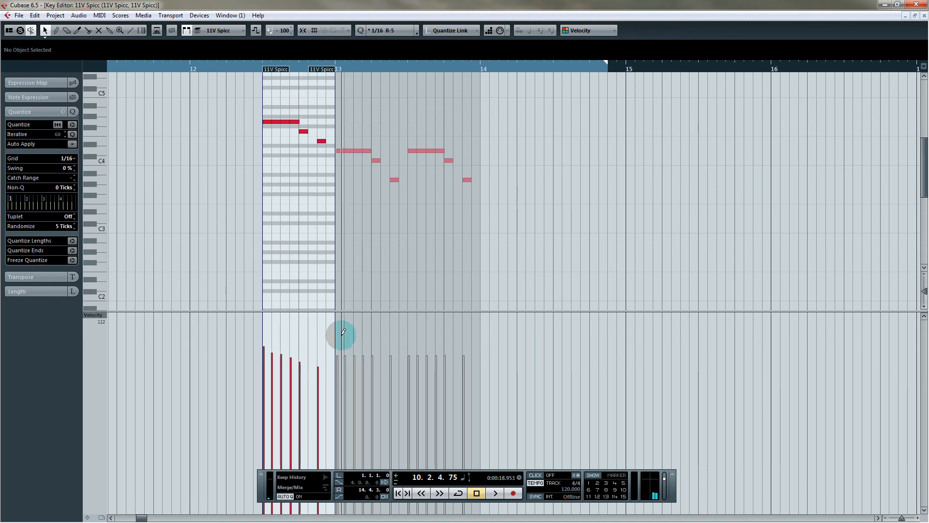
mouse_move(337, 333)
left_mouse_down()
mouse_move(369, 352)
mouse_move(408, 356)
mouse_move(411, 342)
mouse_move(472, 368)
left_mouse_up()
left_click(283, 108)
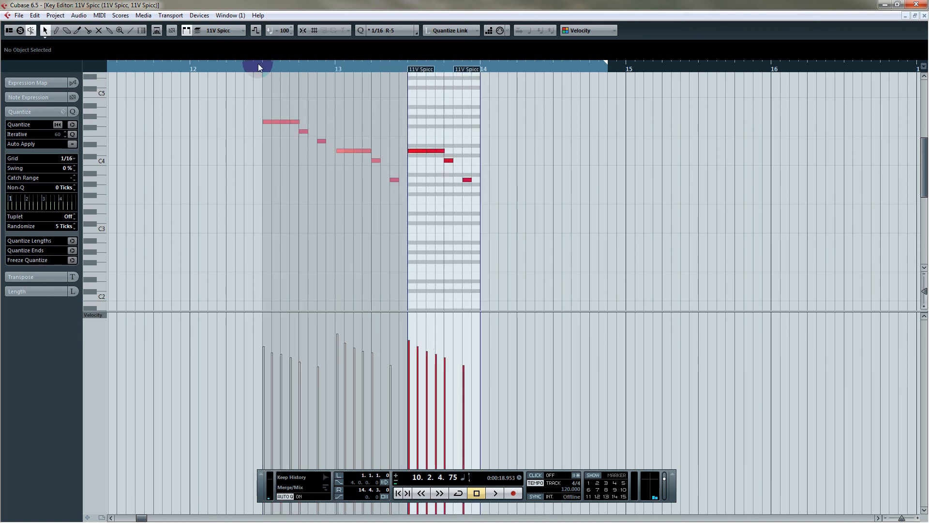
Lower the velocities of the second and fourth notes in each of the three 11V Spicc parts
left_click(274, 97)
left_click(272, 380)
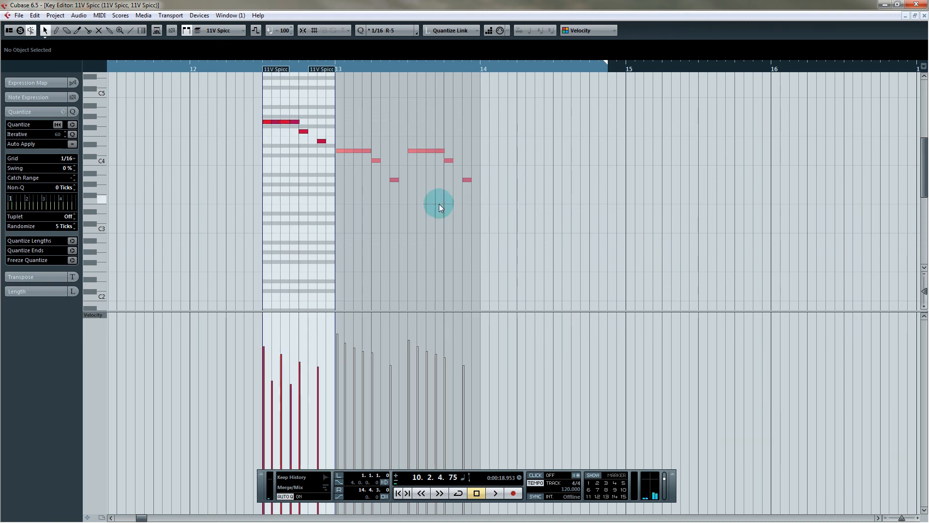
left_click(347, 363)
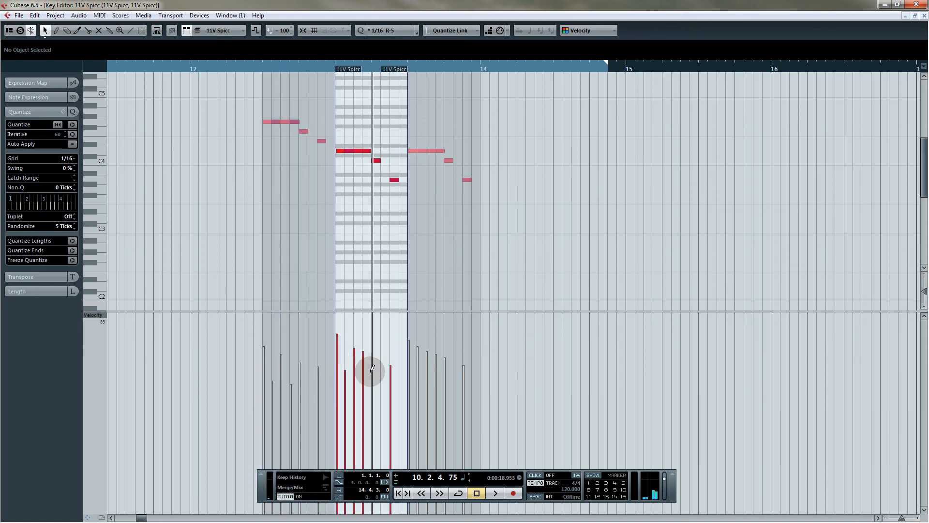
left_click(420, 369)
left_click_drag(423, 367, 436, 375)
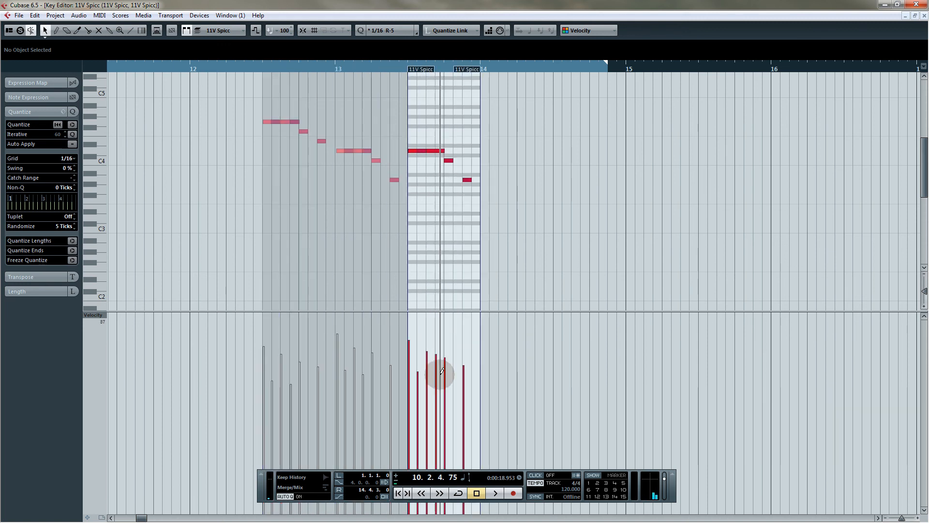
Reopen the three 11V Spicc parts and audition them from just before the third beat of bar 12
left_click(255, 65)
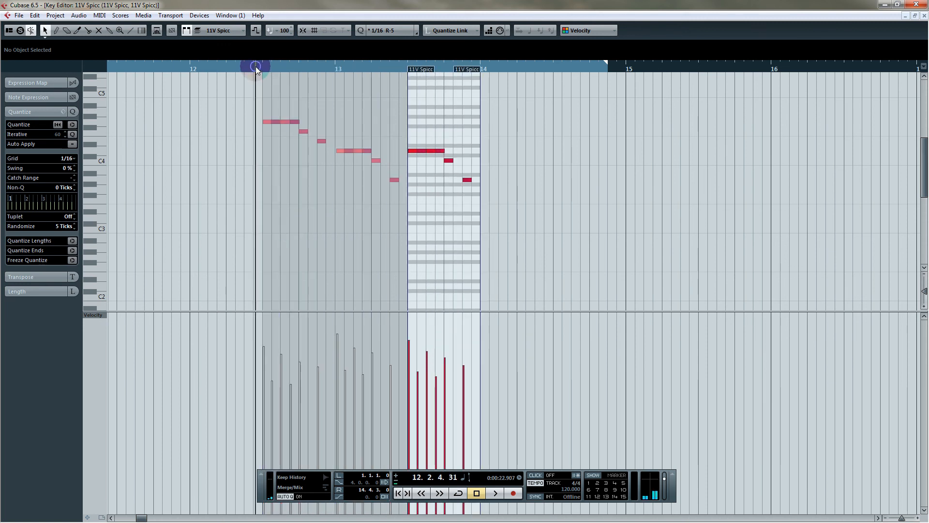
left_click(924, 15)
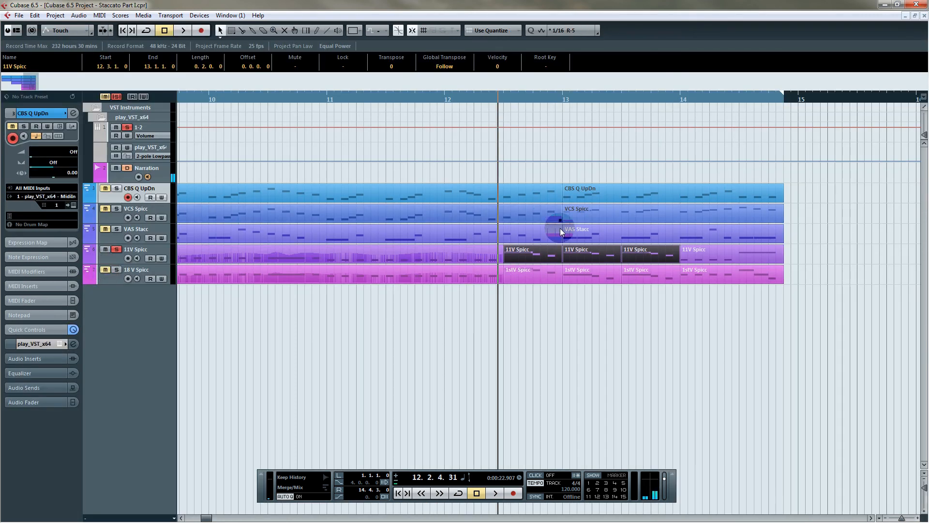
left_click(520, 259)
double_click(520, 259)
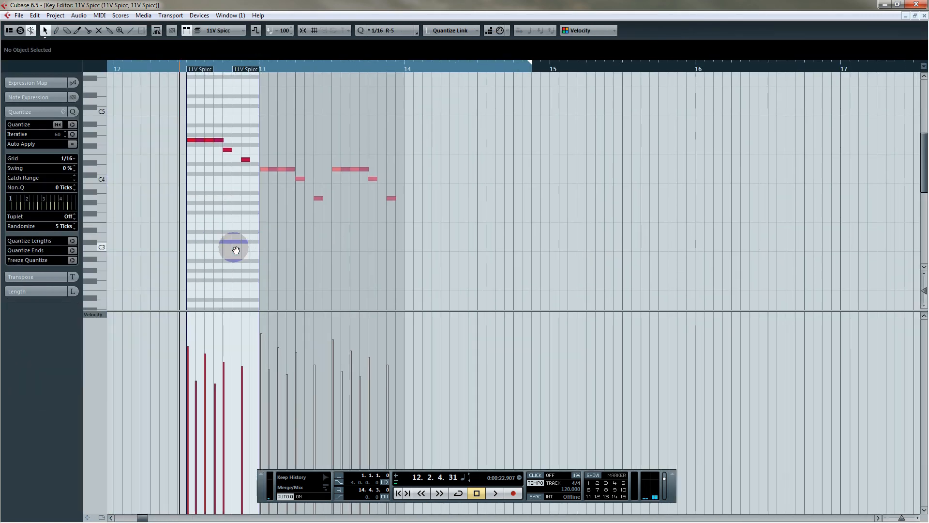
key("space")
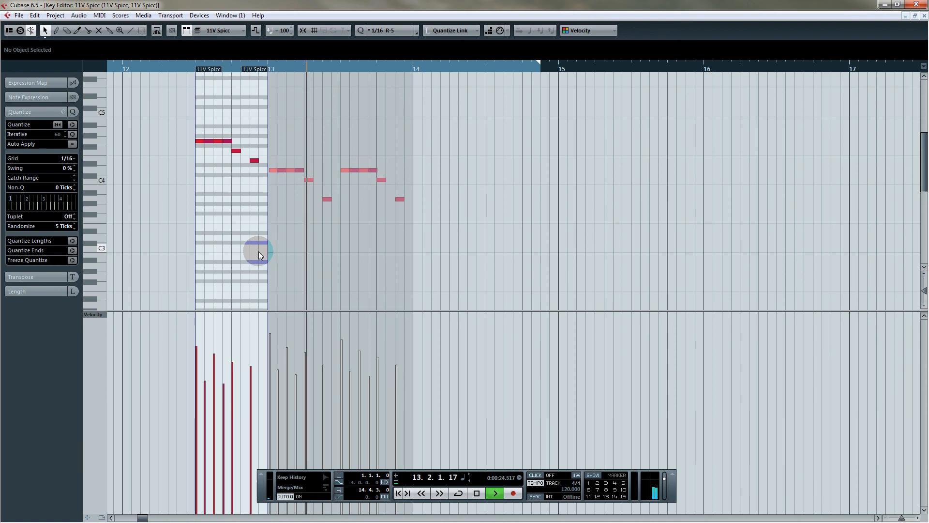
key("space")
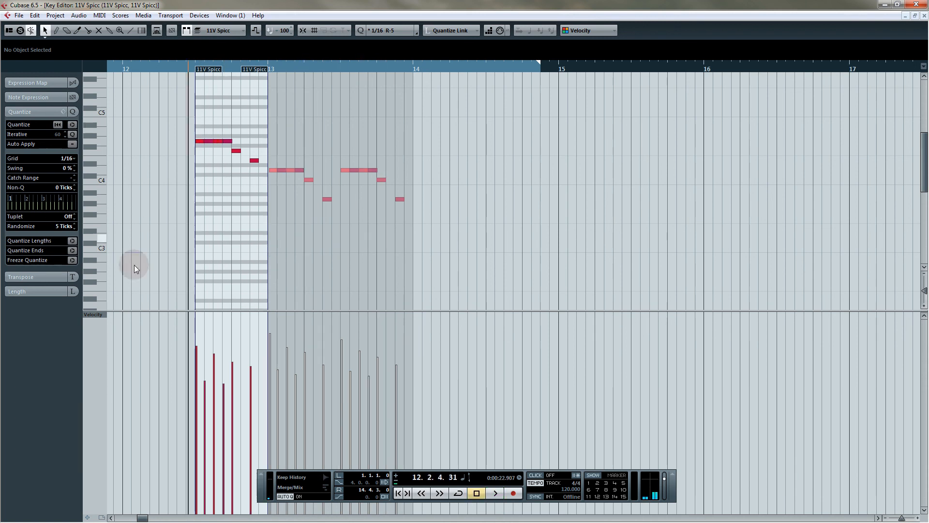
Show the pitchbend data, draw a quickly settling pitchbend curve across the first 11V Spicc part, and audition it
left_click(97, 314)
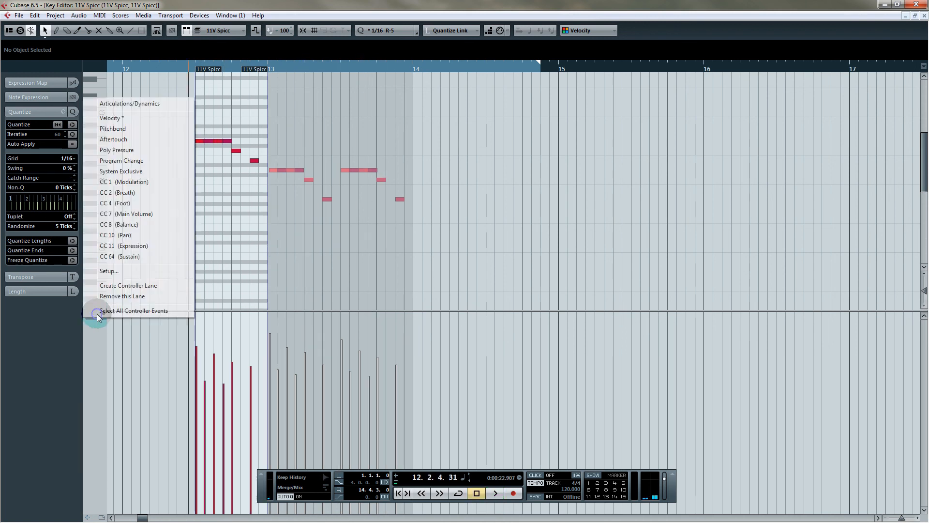
left_click(132, 129)
right_click(211, 395)
left_click(223, 395)
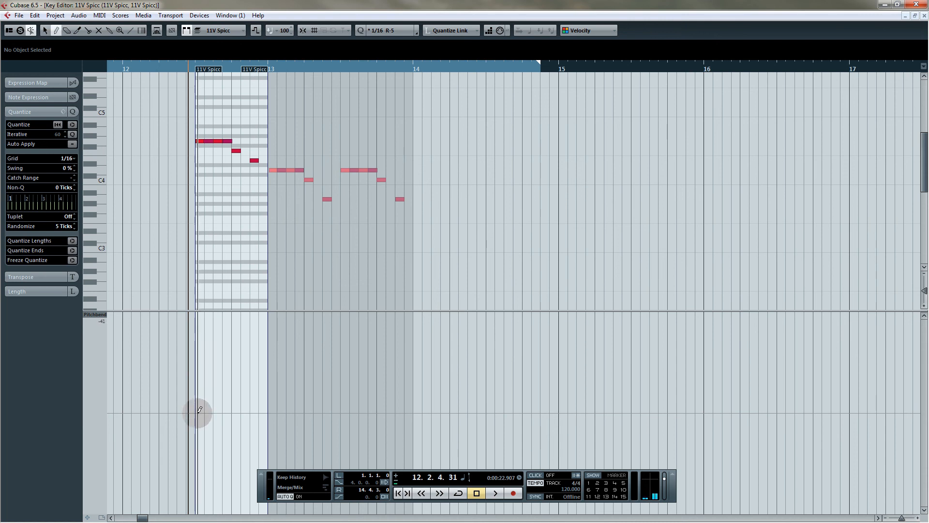
mouse_move(197, 411)
left_mouse_down()
mouse_move(201, 440)
mouse_move(214, 378)
mouse_move(222, 420)
mouse_move(235, 409)
mouse_move(269, 414)
left_mouse_up()
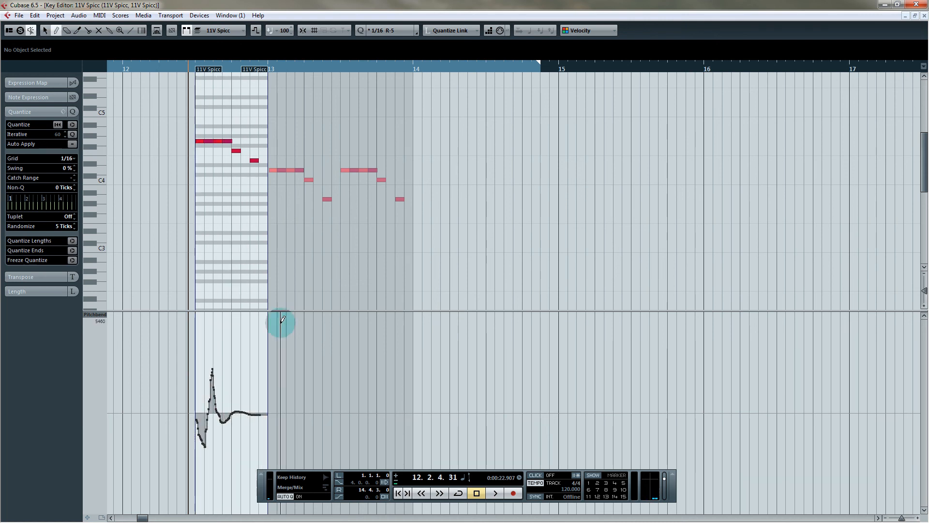
key("space")
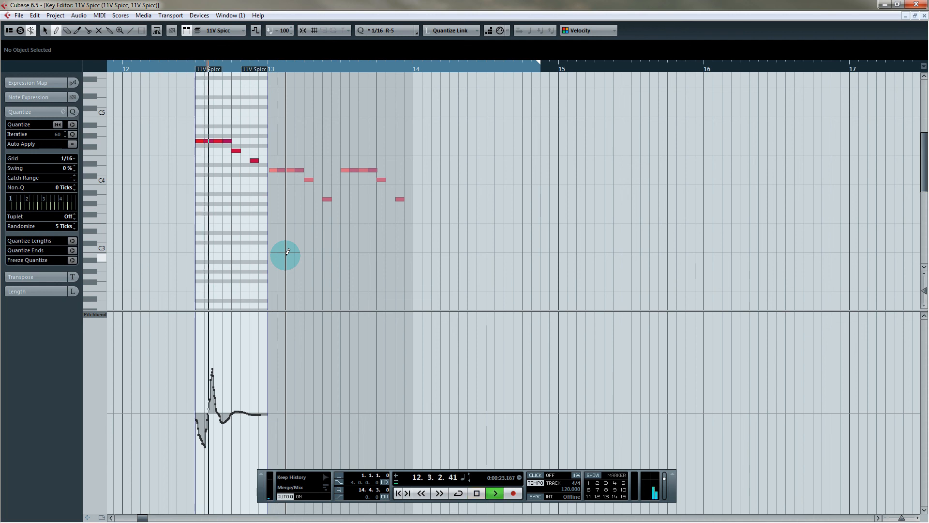
key("space")
mouse_move(271, 409)
left_mouse_down()
mouse_move(284, 421)
mouse_move(297, 395)
mouse_move(310, 409)
mouse_move(344, 414)
mouse_move(354, 390)
mouse_move(363, 427)
mouse_move(369, 410)
mouse_move(408, 410)
mouse_move(371, 367)
left_mouse_up()
left_click(367, 353)
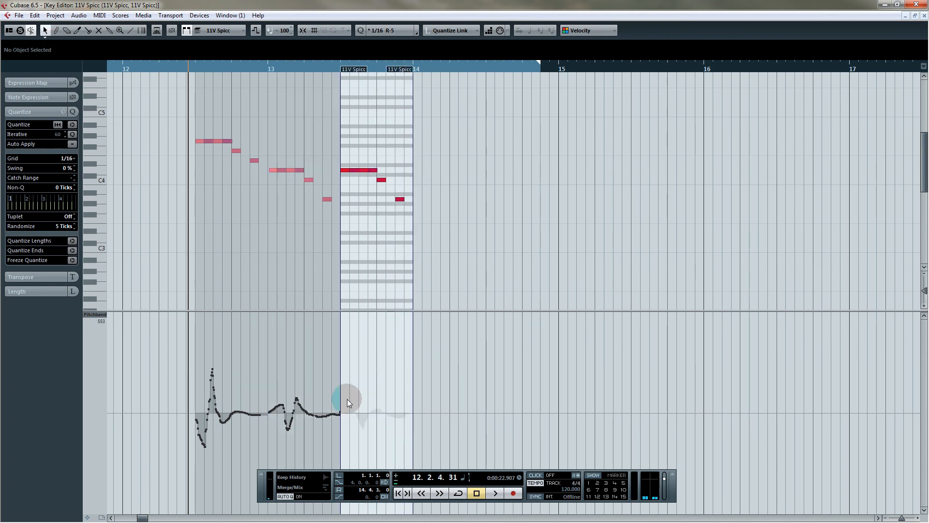
left_click(314, 363)
left_click_drag(444, 362, 267, 446)
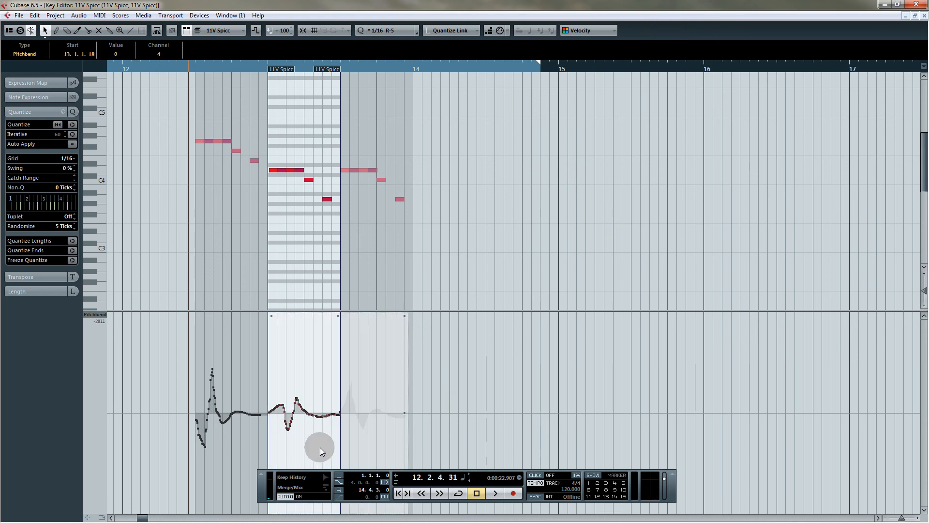
key("Delete")
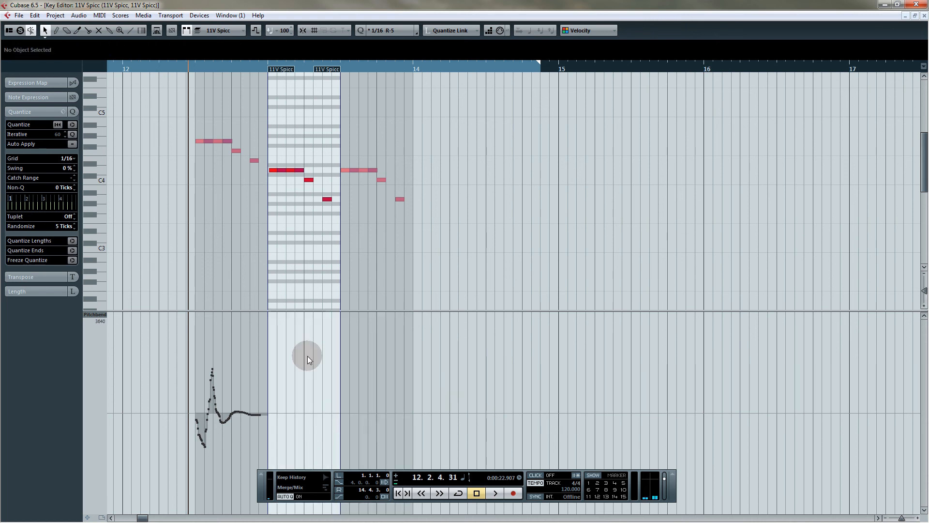
Draw a separate pitchbend curve in each of the second and third 11V Spicc parts and audition the passage
right_click(295, 401)
left_click(300, 400)
mouse_move(267, 405)
left_mouse_down()
mouse_move(272, 394)
mouse_move(288, 423)
mouse_move(337, 410)
left_mouse_up()
right_click(386, 256)
left_click(385, 256)
left_click(377, 256)
right_click(374, 371)
left_click(383, 372)
mouse_move(346, 406)
left_mouse_down()
mouse_move(357, 429)
mouse_move(358, 375)
mouse_move(372, 410)
mouse_move(408, 413)
left_mouse_up()
key("1")
key("space")
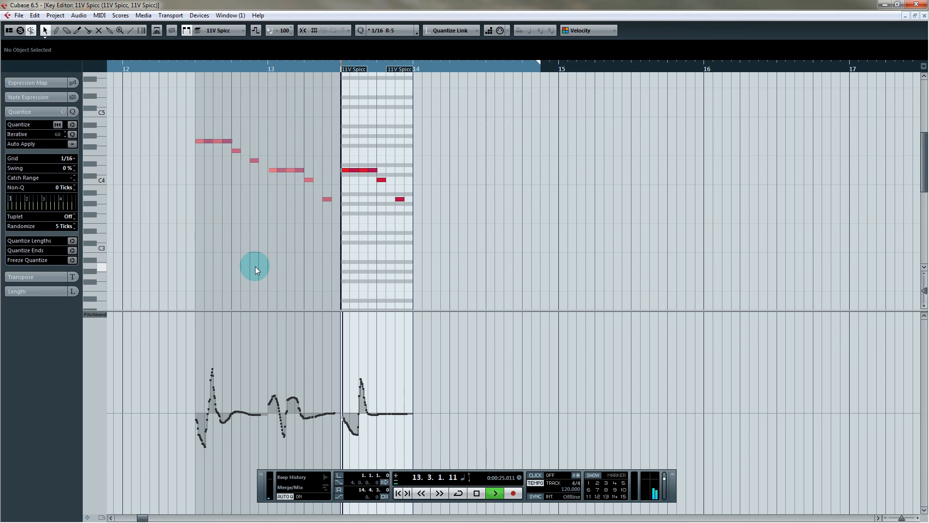
key("space")
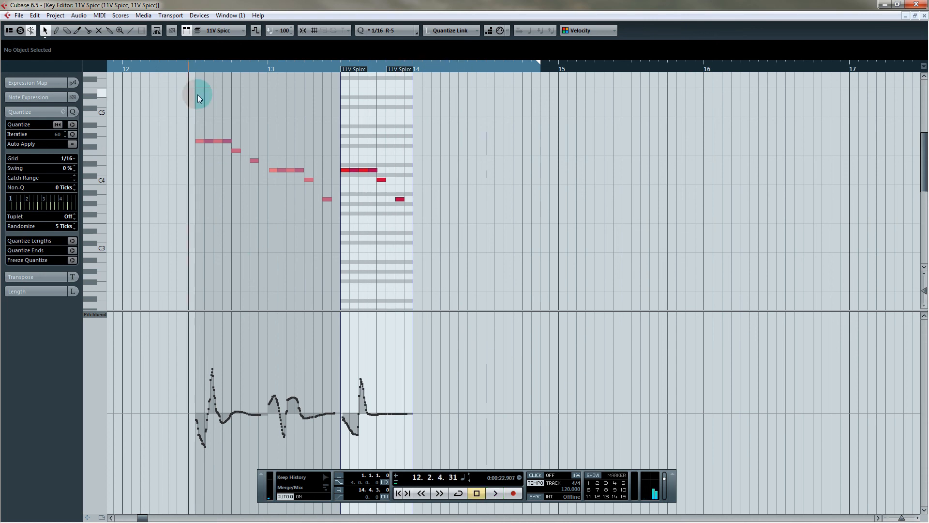
Raise the velocity of the second note in the first 11V Spicc part, audition the passage and close the editor
left_click(212, 140)
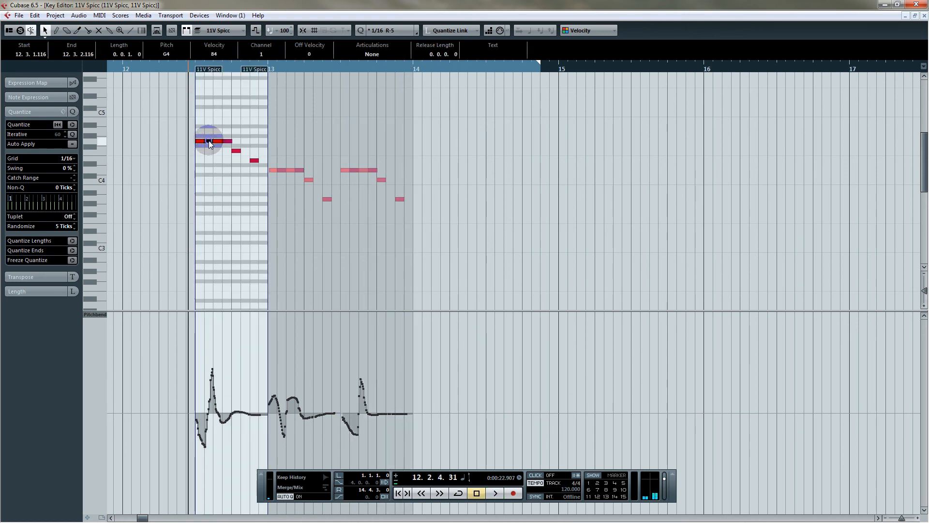
left_click(94, 314)
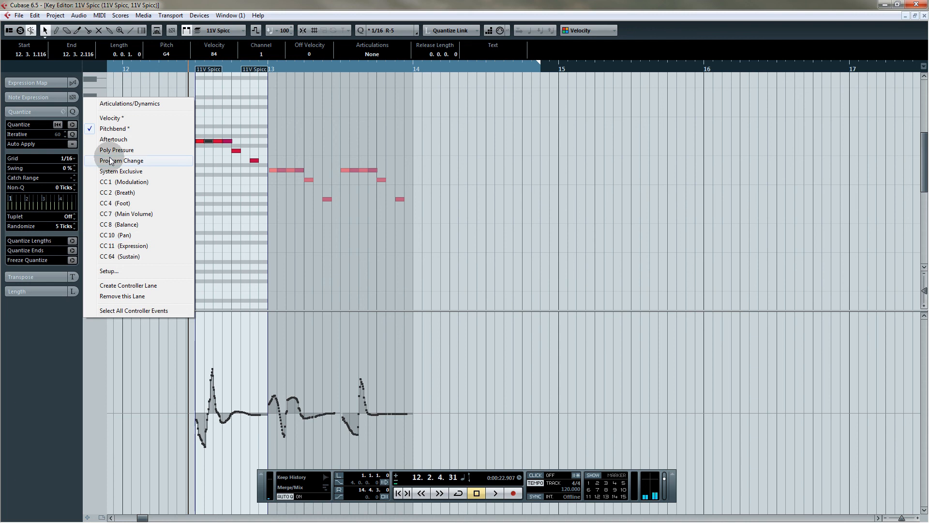
left_click(109, 118)
left_click(206, 361)
key("space")
left_click(238, 279)
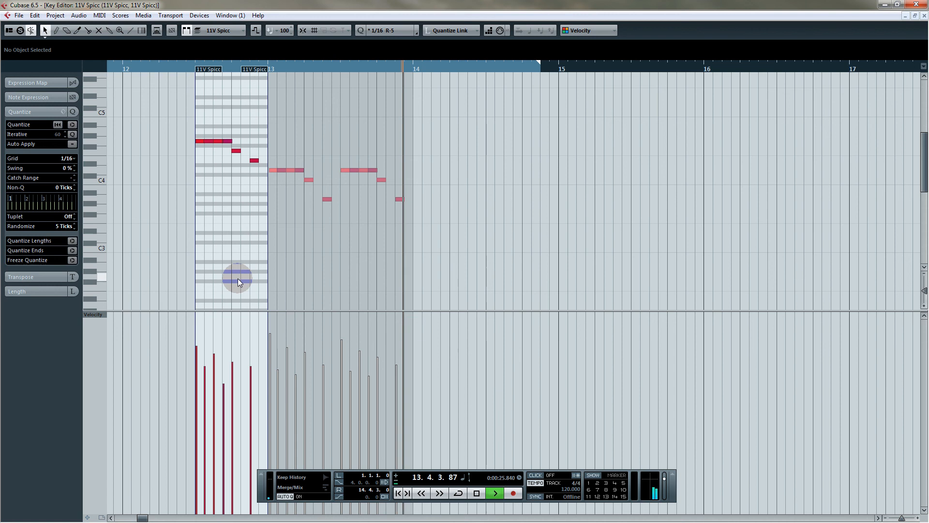
key("space")
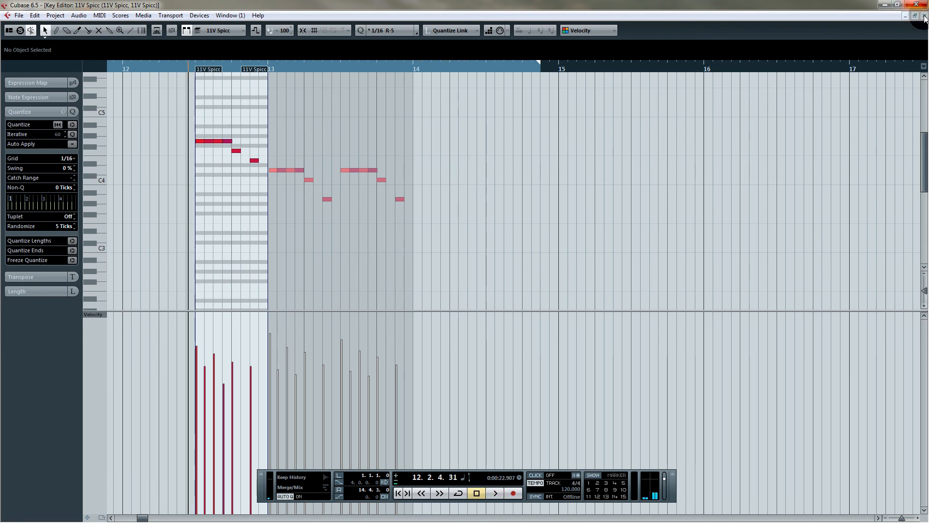
left_click(924, 16)
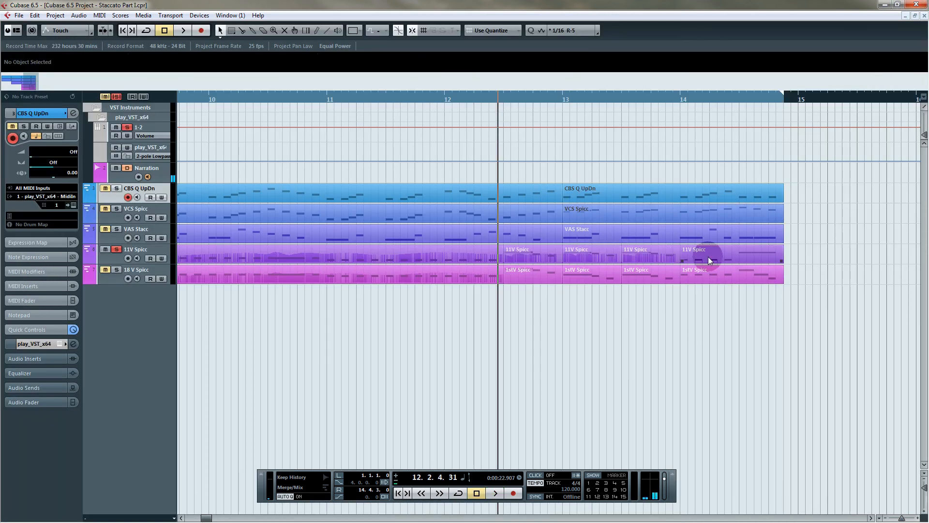
Draw a rising velocity ramp across the bar 14 11V Spicc part and lower the second, fourth, sixth and eighth notes
double_click(710, 260)
mouse_move(227, 406)
left_mouse_down()
mouse_move(207, 363)
mouse_move(276, 362)
mouse_move(324, 321)
left_mouse_up()
left_click(226, 391)
left_click(258, 378)
left_click(226, 385)
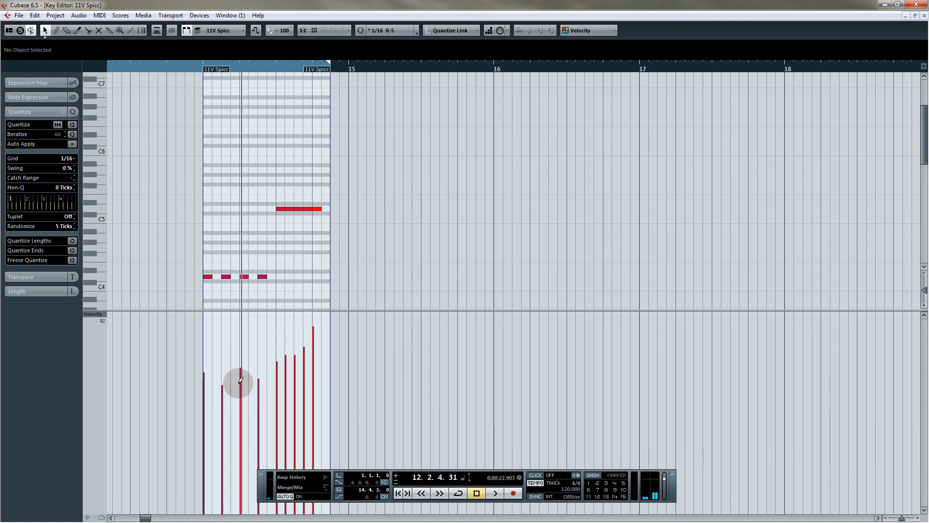
left_click(286, 378)
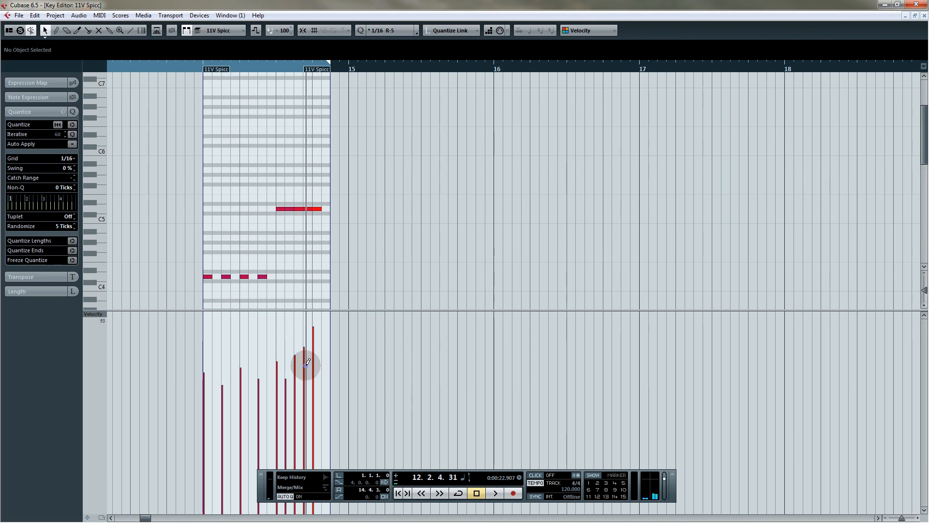
left_click(305, 367)
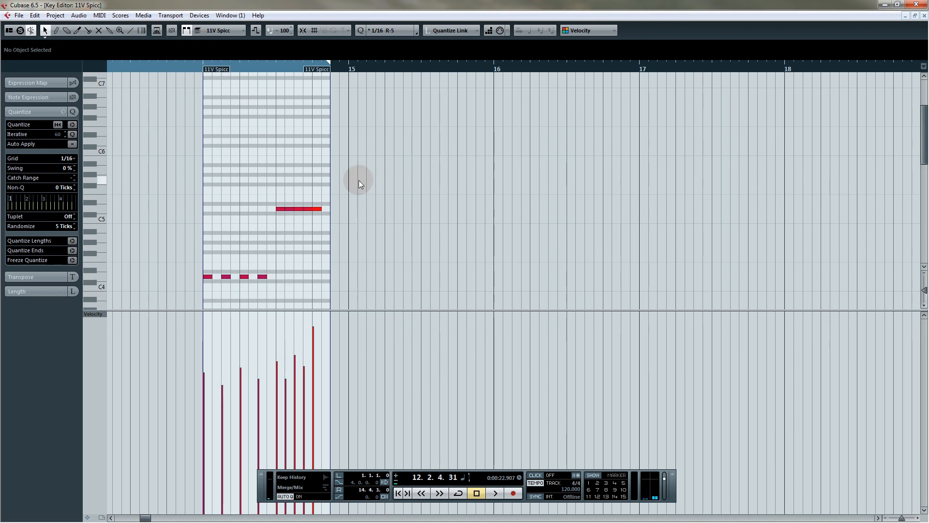
Quantize all notes of the bar 14 11V Spicc part to 1/16 with 5-tick randomization
left_click_drag(222, 284, 199, 293)
scroll(246, 292, "down", 1)
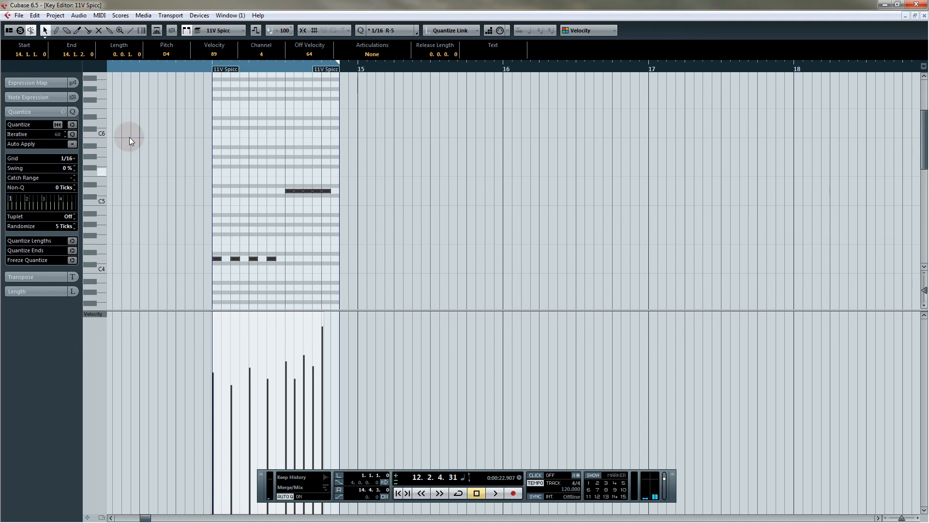
left_click(72, 125)
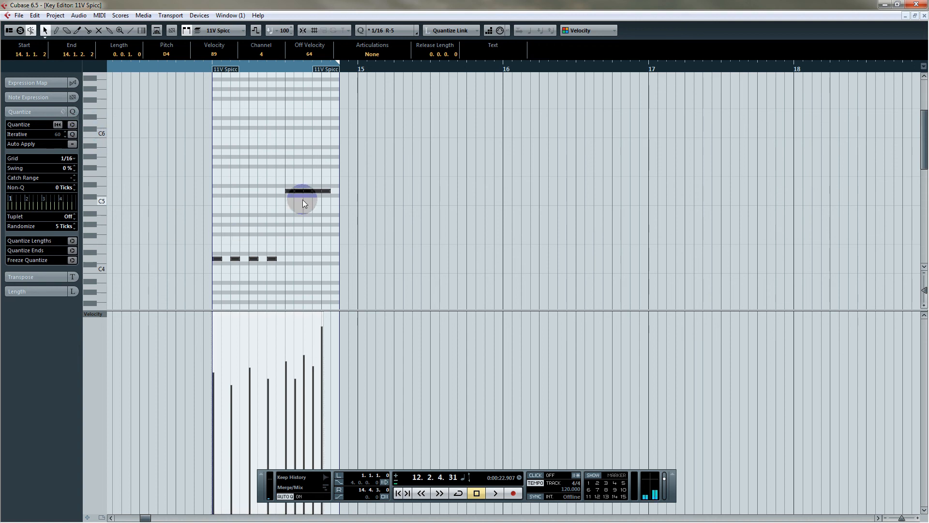
left_click(287, 208)
Lower the second and fourth note velocities in the bar 14 11V Spicc part further and audition from just before bar 14
left_click(205, 127)
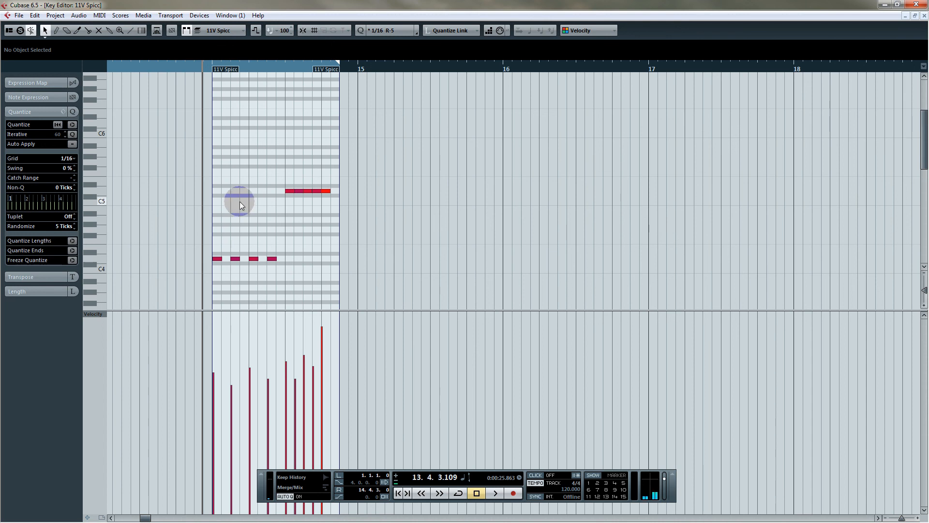
left_click(232, 393)
left_click(268, 385)
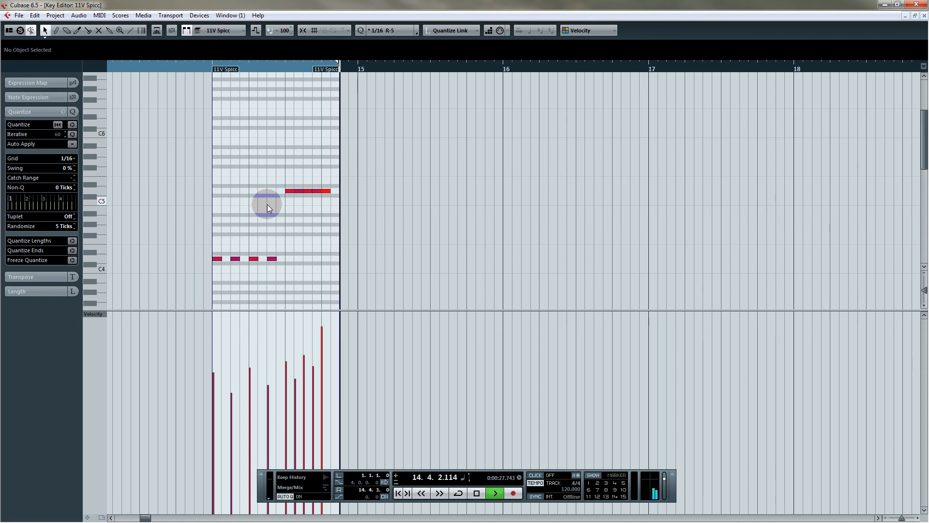
key("space")
Draw a wavering pitchbend curve across the whole bar 14 11V Spicc part and audition it
left_click(98, 324)
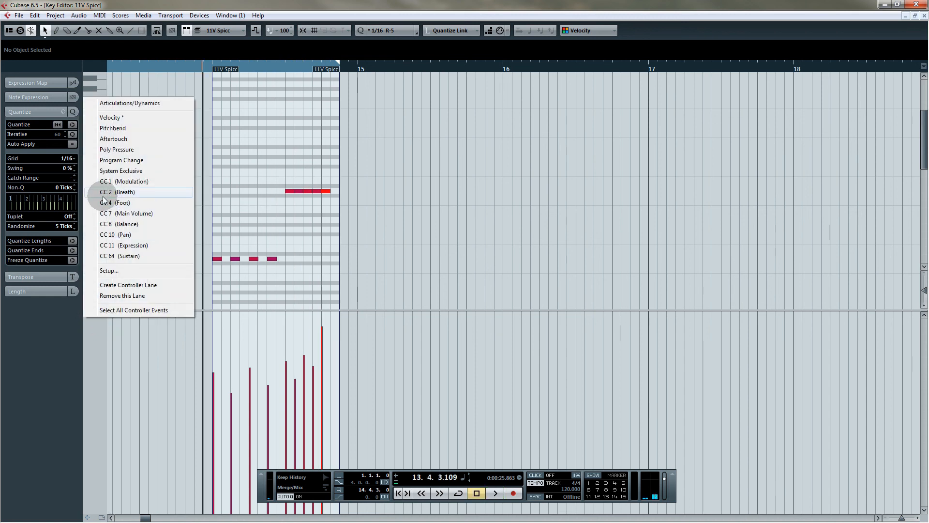
left_click(116, 121)
left_click(232, 416)
mouse_move(213, 411)
left_mouse_down()
mouse_move(250, 421)
mouse_move(278, 405)
mouse_move(290, 426)
mouse_move(305, 384)
mouse_move(319, 419)
mouse_move(332, 410)
left_mouse_up()
key("1")
key("space")
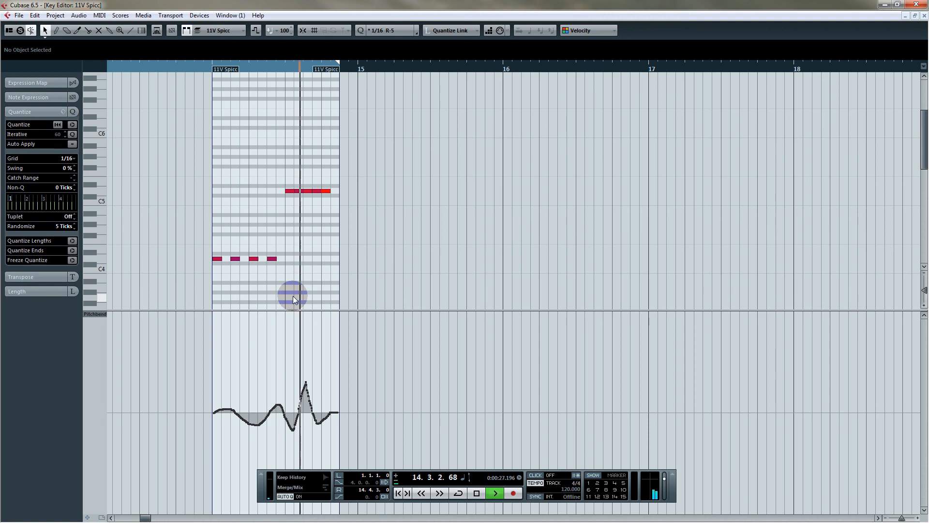
key("space")
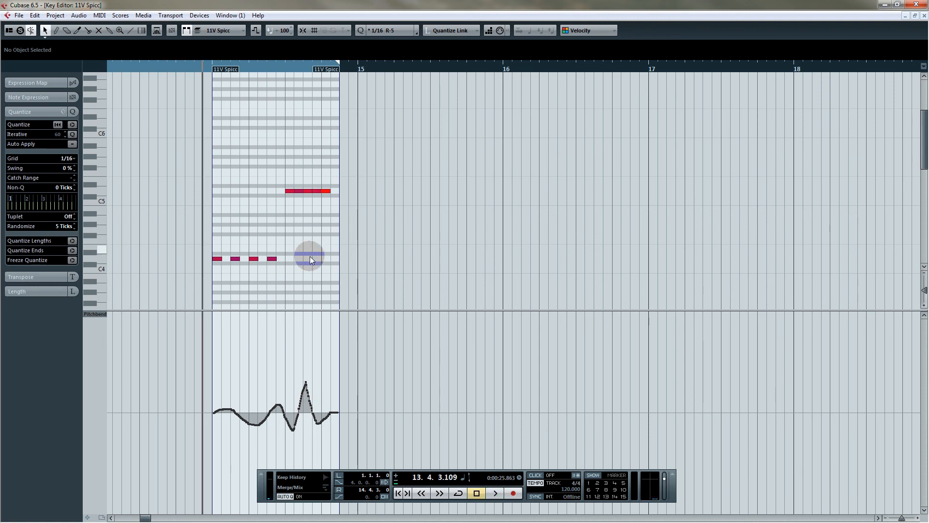
Redraw the pitchbend curve over the repeated high notes ending the bar 14 part, audition it and close the editor
right_click(290, 403)
left_click(302, 402)
mouse_move(287, 408)
left_mouse_down()
mouse_move(316, 392)
mouse_move(323, 404)
mouse_move(338, 375)
left_mouse_up()
key("1")
key("space")
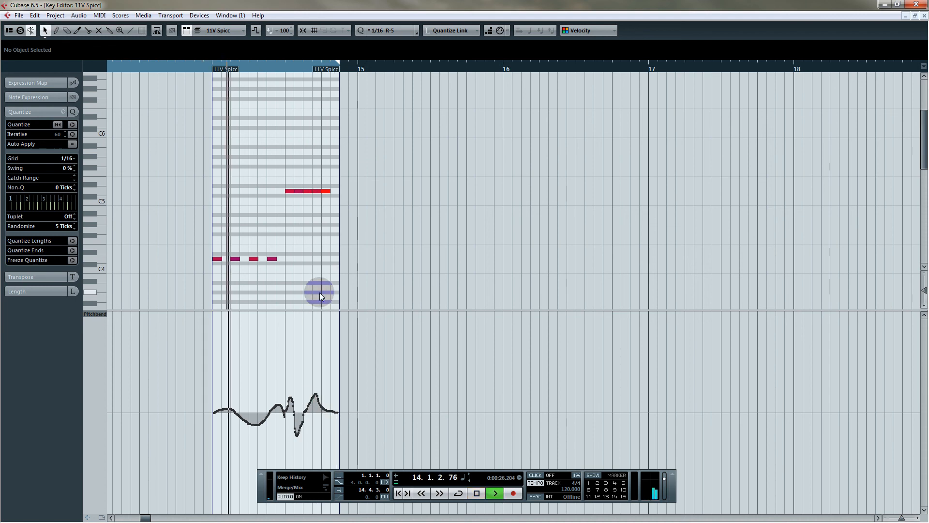
key("space")
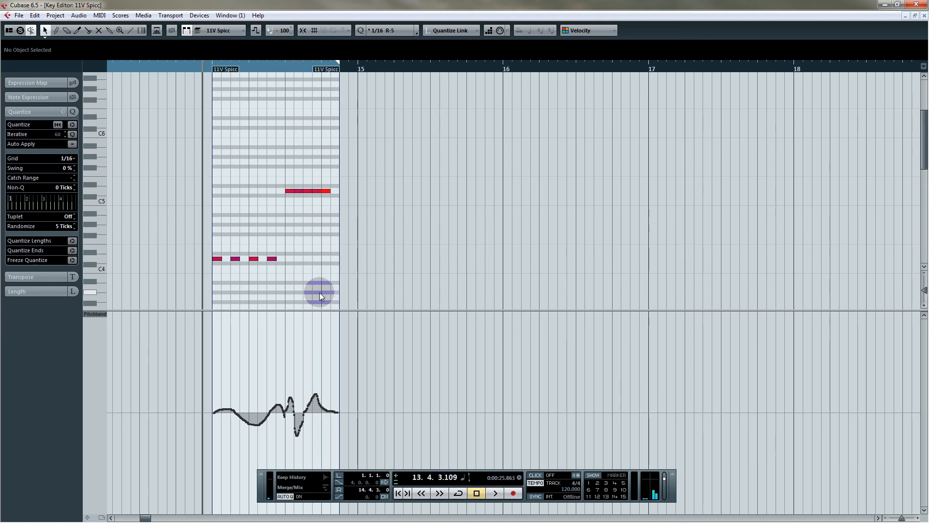
left_click(925, 16)
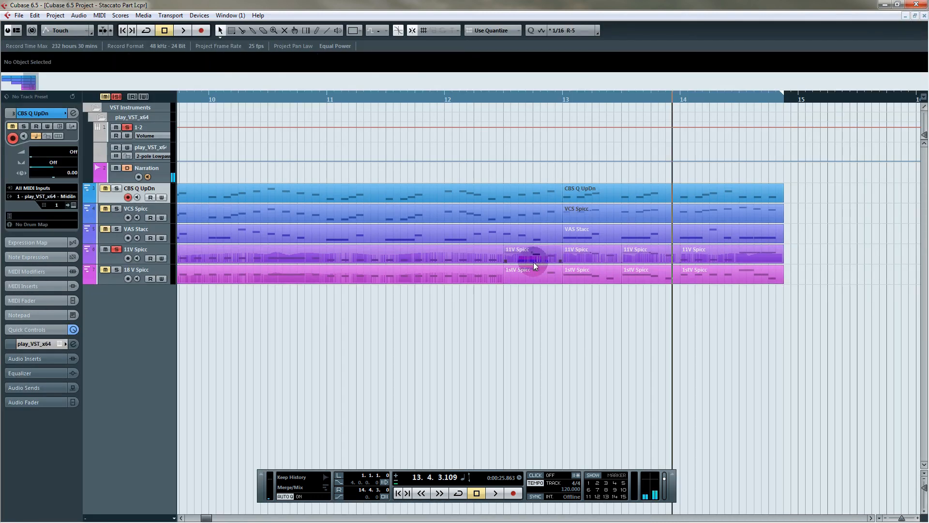
Quantize all notes of the four 1stV Spicc parts to 1/16 with 5-tick randomization and move the last part's first note to 14.1.1.22
left_click_drag(521, 309, 605, 294)
left_click_drag(731, 275, 731, 275)
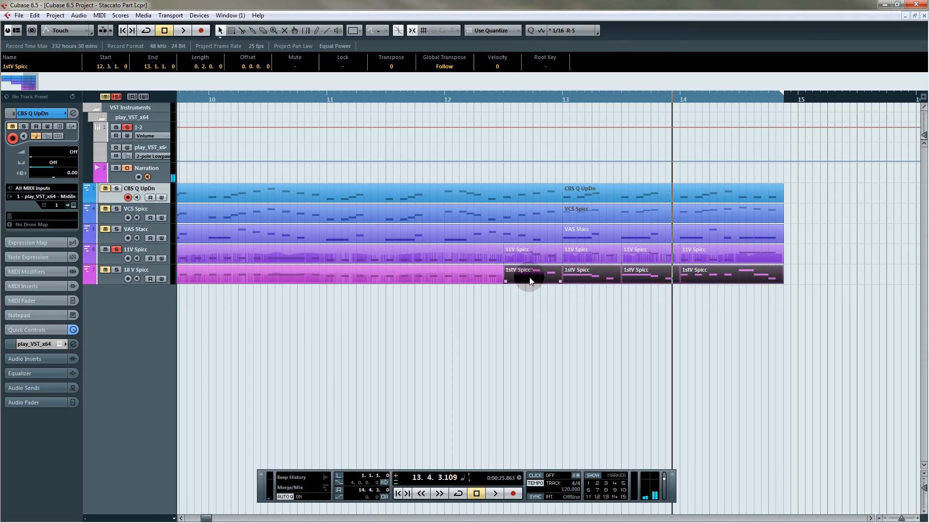
double_click(530, 280)
left_click_drag(575, 165, 225, 358)
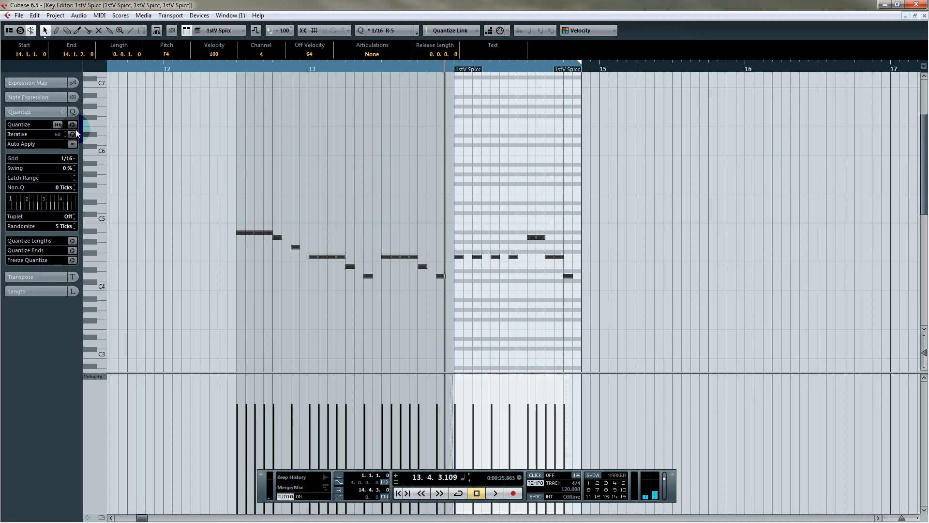
left_click(74, 125)
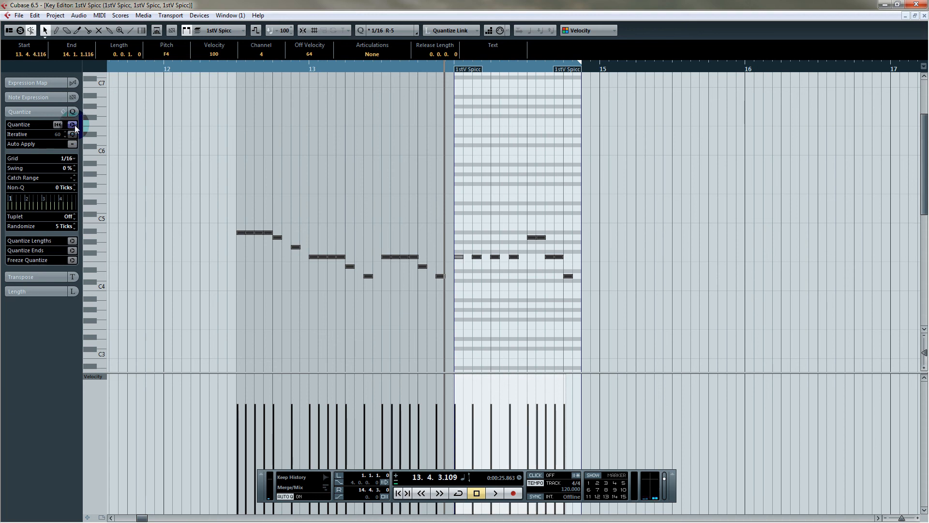
left_click(492, 317)
left_click(460, 257)
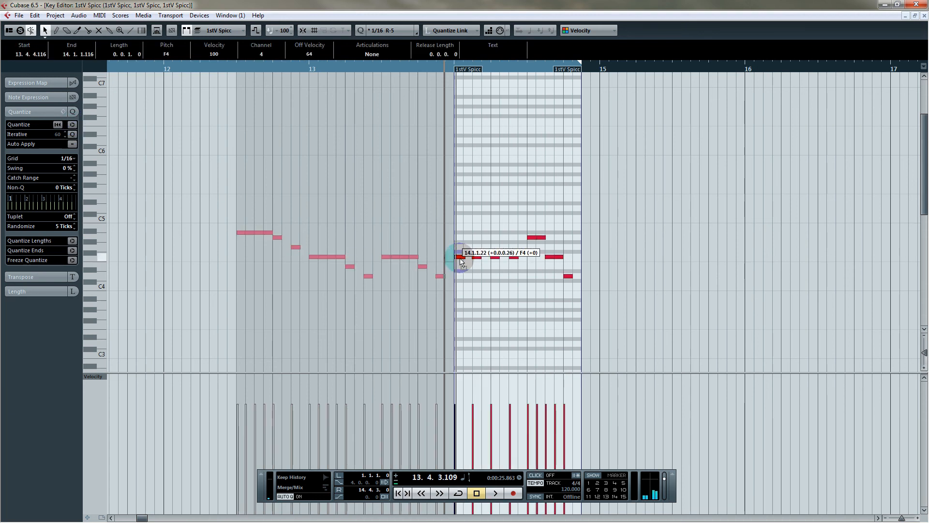
left_click(474, 321)
Draw descending velocity ramps across the first three 1stV Spicc parts and rising ramps over both phrases of the bar 14 part
left_click(307, 315)
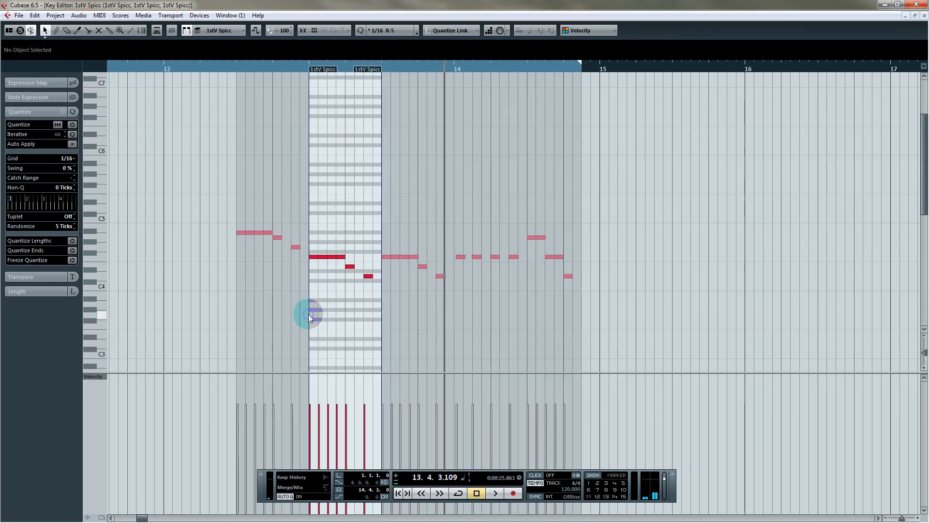
left_click(279, 146)
left_click_drag(276, 293, 280, 229)
mouse_move(240, 384)
left_mouse_down()
mouse_move(272, 401)
mouse_move(311, 400)
mouse_move(320, 391)
mouse_move(373, 415)
mouse_move(394, 388)
mouse_move(442, 409)
mouse_move(460, 388)
mouse_move(462, 399)
mouse_move(484, 400)
mouse_move(556, 390)
mouse_move(573, 377)
mouse_move(535, 393)
mouse_move(530, 411)
mouse_move(569, 385)
left_mouse_up()
Lower the velocity of every other repeated note in all four 1stV Spicc parts to alternate strong and weak strokes
left_click(244, 302)
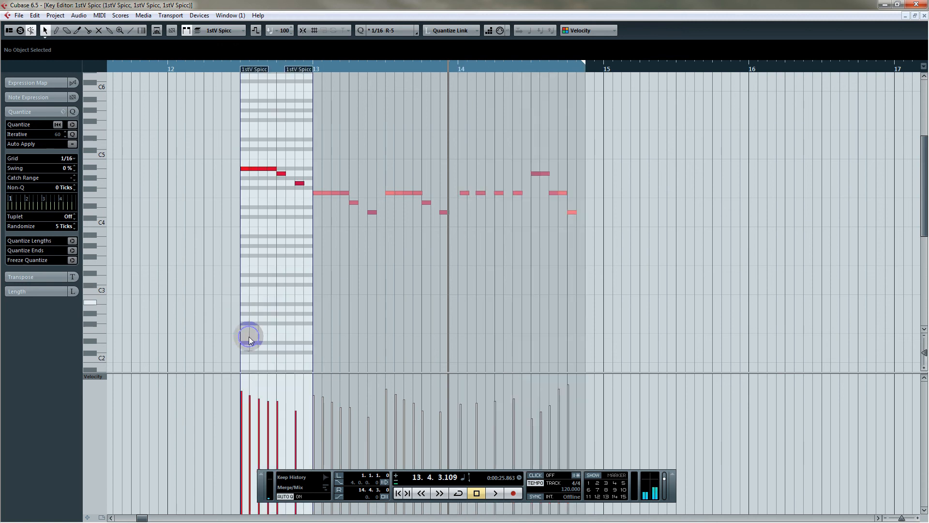
left_click(250, 416)
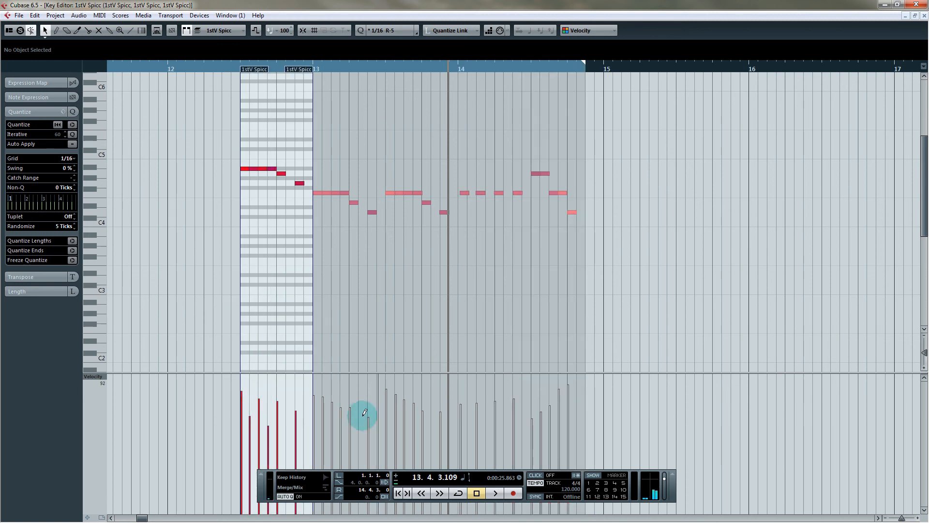
left_click(328, 415)
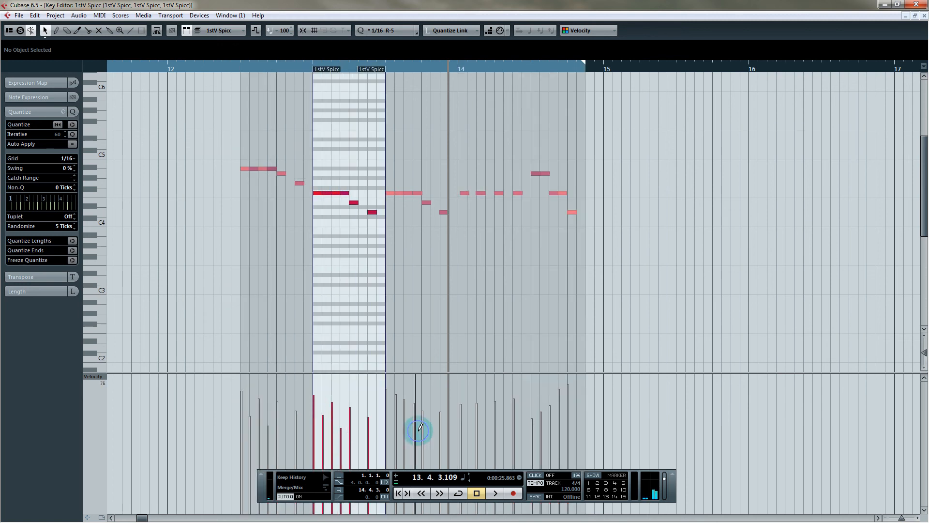
left_click(397, 416)
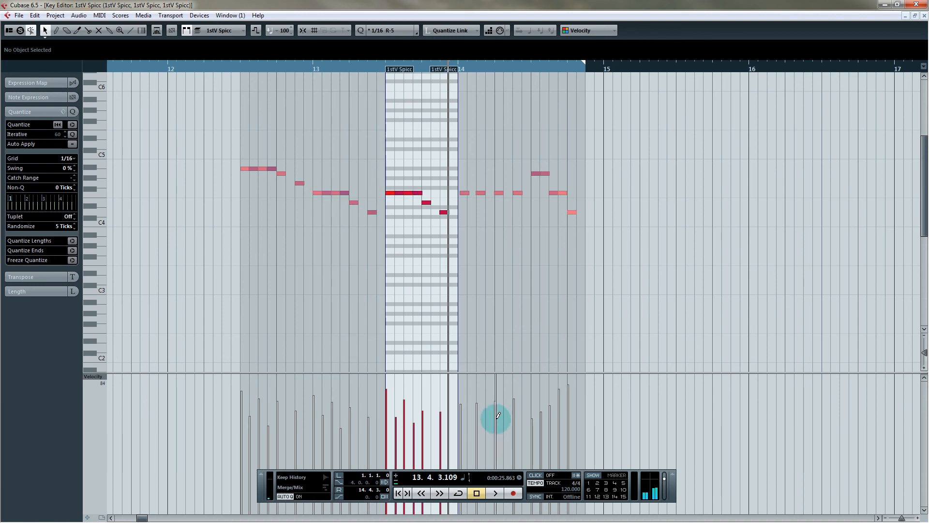
left_click(541, 428)
left_click(559, 425)
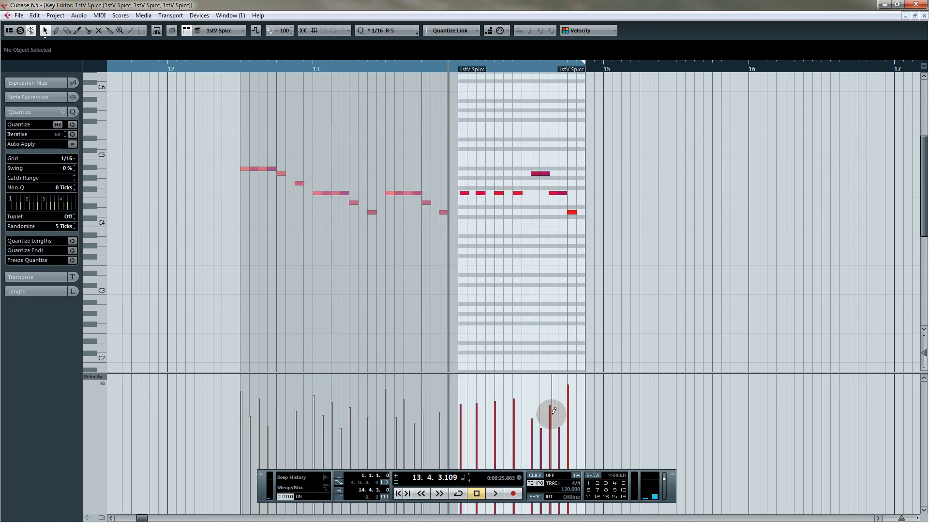
left_click(477, 422)
left_click(514, 415)
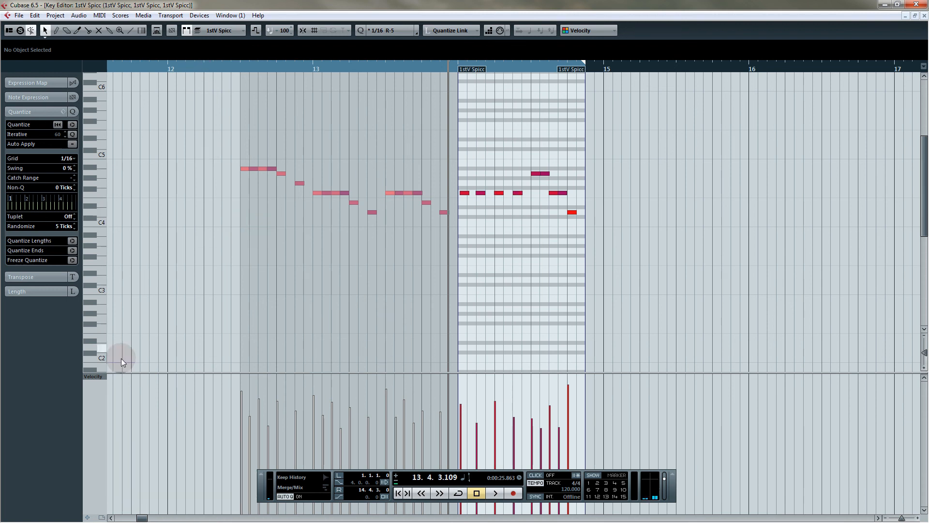
Show Pitchbend in the controller lane and draw a gentle-then-wavering curve across the bar 14 1stV Spicc part
left_click(101, 374)
left_click(129, 193)
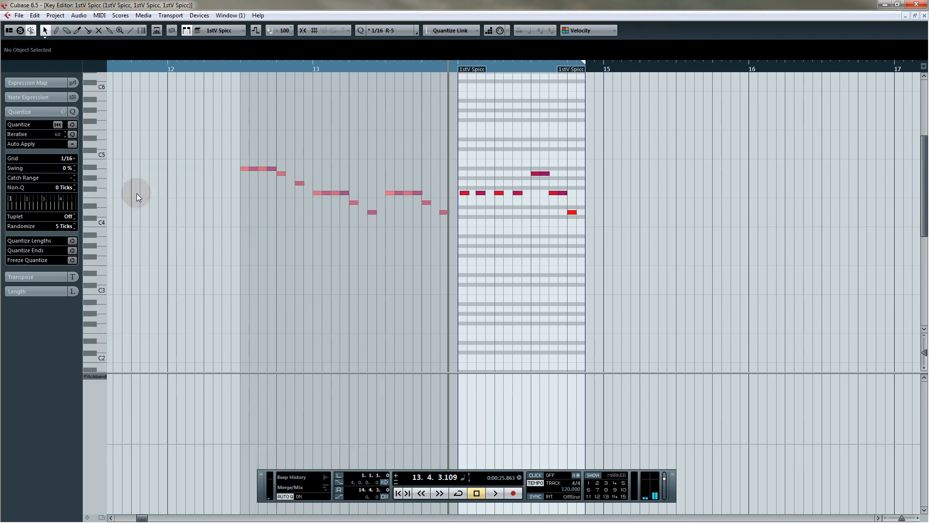
right_click(479, 414)
left_click(491, 415)
left_click(459, 443)
mouse_move(462, 442)
left_mouse_down()
mouse_move(515, 449)
mouse_move(537, 433)
mouse_move(548, 455)
mouse_move(561, 429)
left_mouse_up()
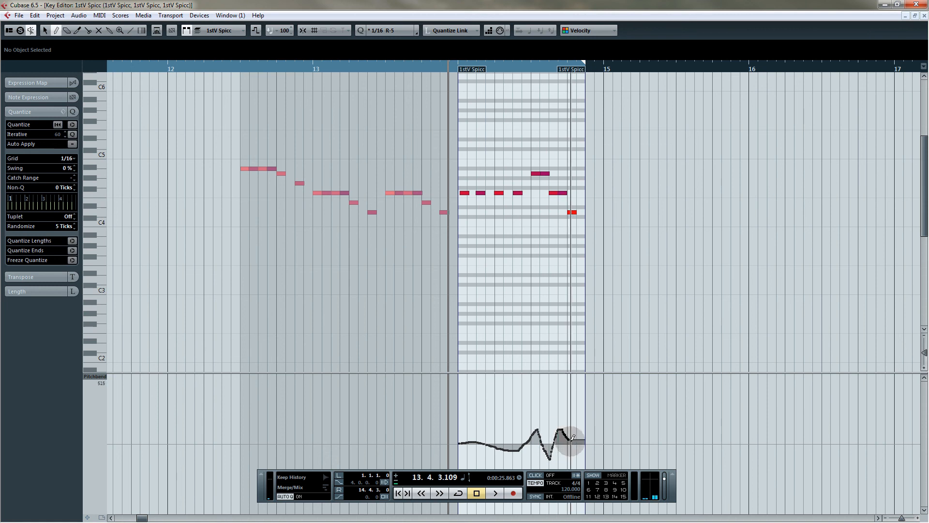
right_click(427, 331)
left_click(428, 331)
Draw a wavering pitchbend curve that settles at the centre line over the 1stV Spicc part in the second half of bar 13
left_click(420, 315)
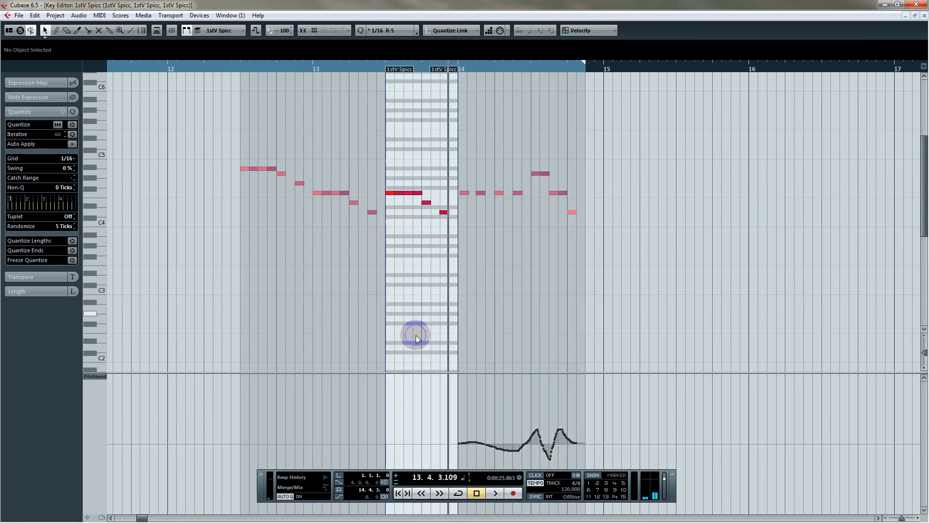
right_click(414, 407)
left_click(424, 407)
left_click(389, 442)
mouse_move(390, 438)
left_mouse_down()
mouse_move(415, 431)
mouse_move(447, 441)
left_mouse_up()
Draw a rising, dipping and settling pitchbend curve over the 1stV Spicc part in the first half of bar 13
left_click(338, 406)
right_click(356, 408)
left_click(355, 406)
mouse_move(318, 440)
left_mouse_down()
mouse_move(326, 421)
mouse_move(336, 449)
mouse_move(376, 443)
left_mouse_up()
right_click(373, 427)
left_click(371, 426)
Draw an up-and-down pitchbend curve over the 1stV Spicc part in the second half of bar 12
left_click(272, 420)
right_click(266, 429)
left_click(278, 429)
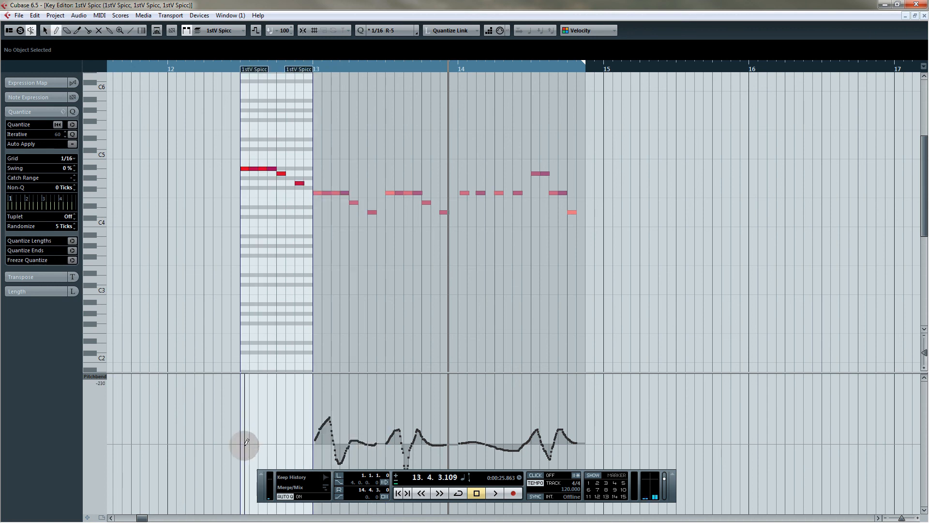
mouse_move(241, 441)
left_mouse_down()
mouse_move(248, 426)
mouse_move(254, 461)
mouse_move(265, 448)
mouse_move(307, 442)
left_mouse_up()
right_click(302, 419)
left_click(302, 419)
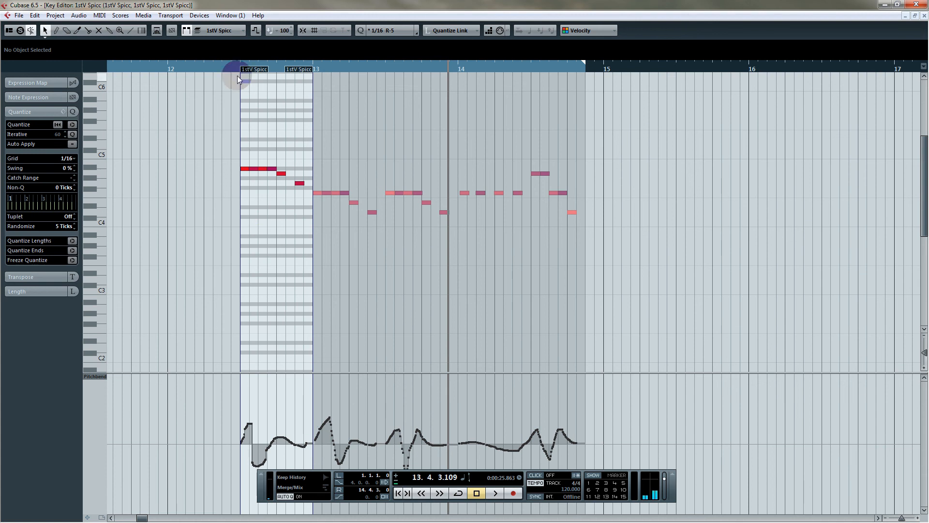
Audition the bent 1stV Spicc parts and close the key editor
key("space")
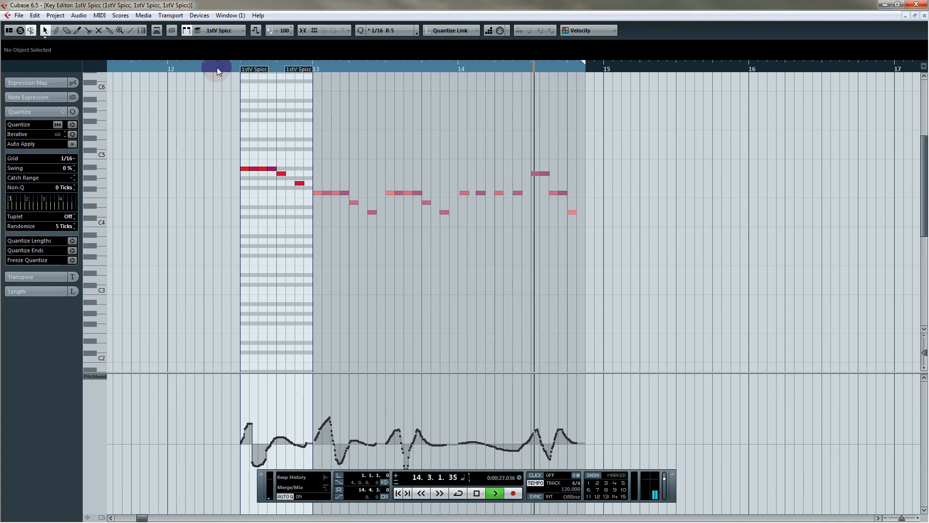
key("space")
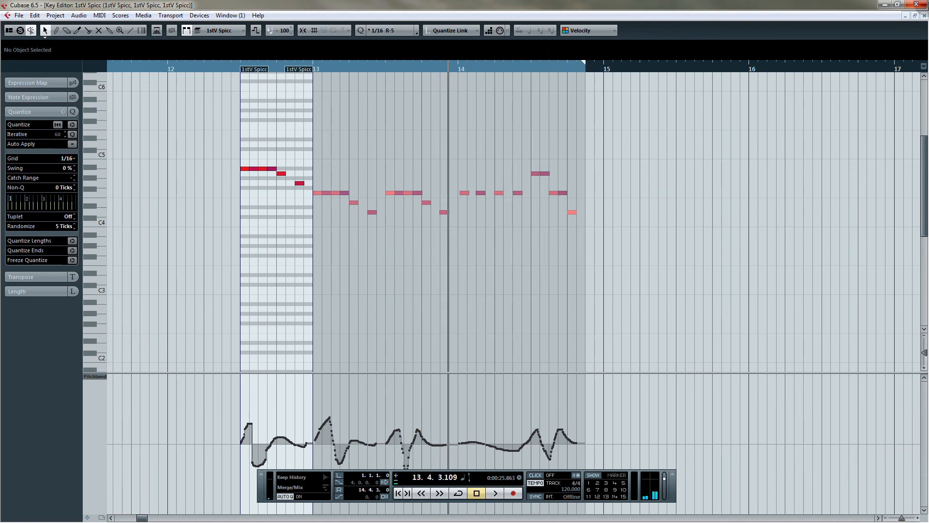
left_click(924, 17)
left_click(549, 353)
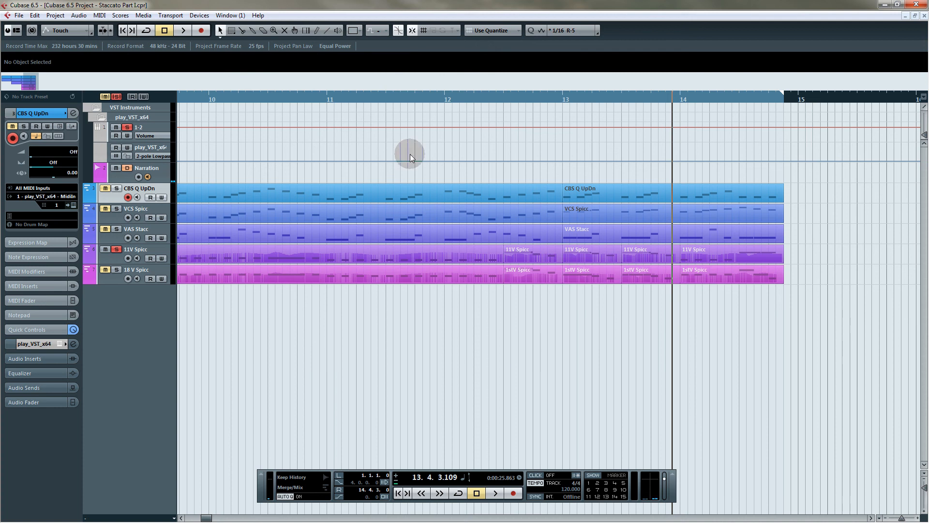
Clear the solo on the 11V Spicc track and solo the VAS Stacc track instead
left_click_drag(362, 96, 464, 371)
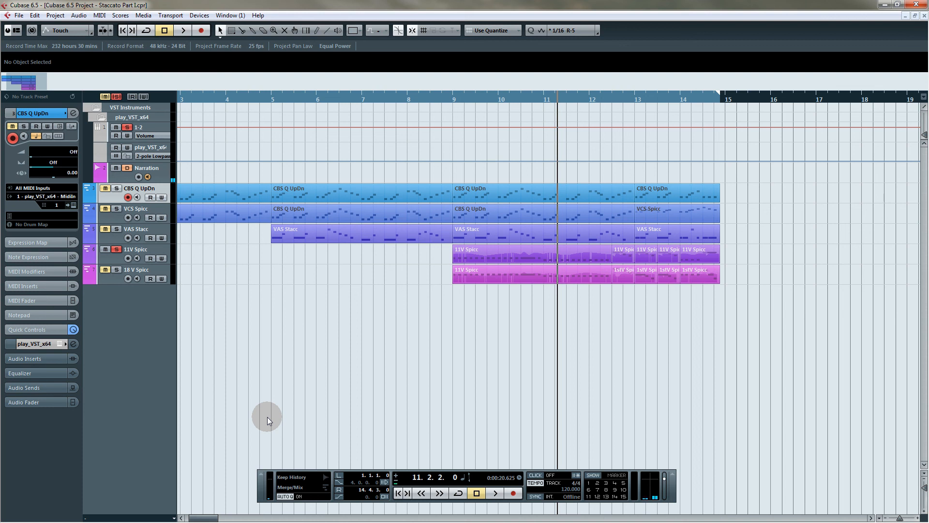
left_click(117, 250)
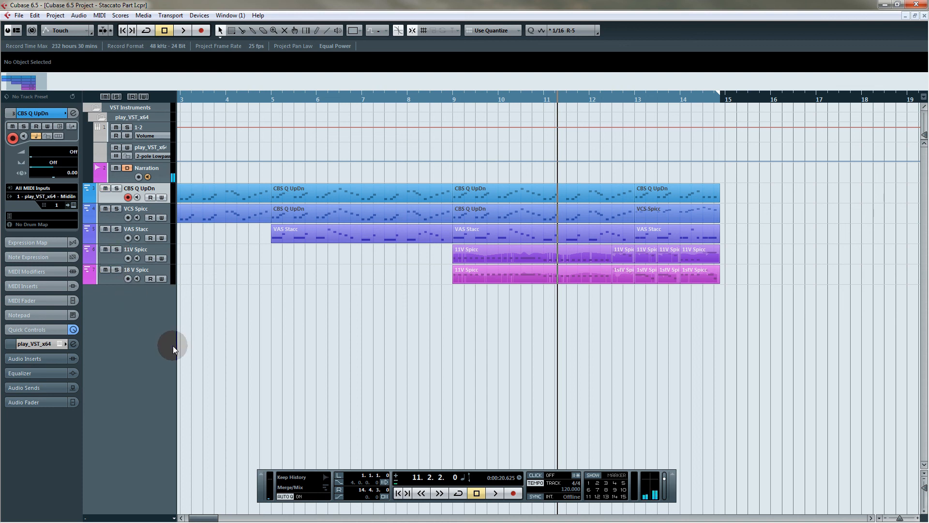
left_click(115, 236)
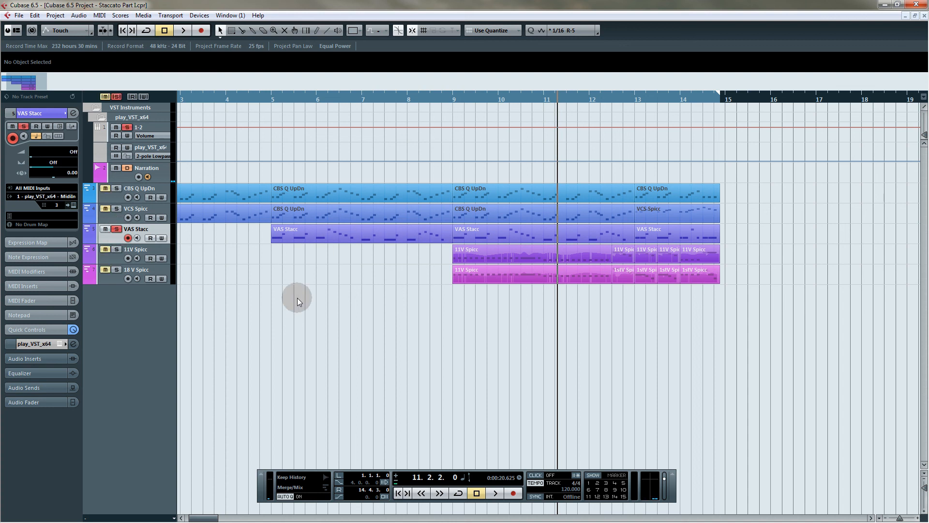
Assign CC 11 (Expression) to the first quick control of the VAS Stacc track
left_click_drag(274, 317, 447, 323)
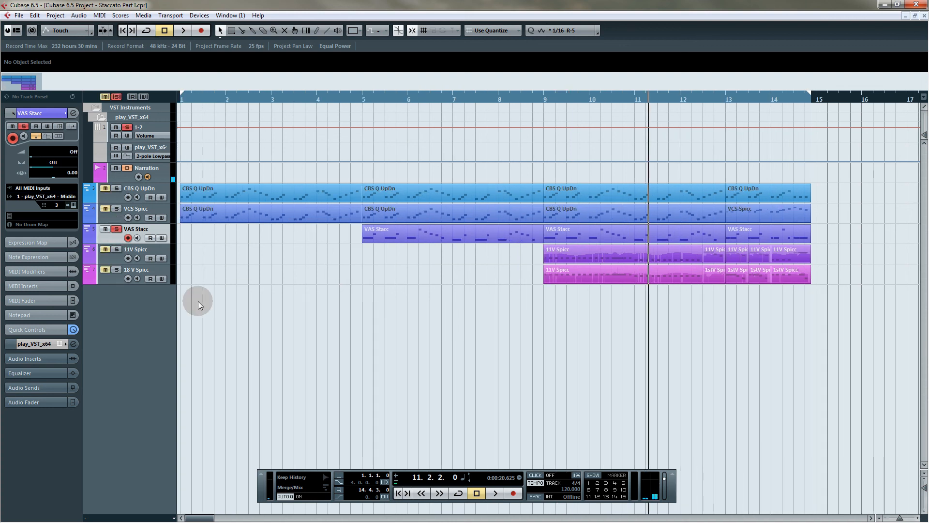
left_click(44, 329)
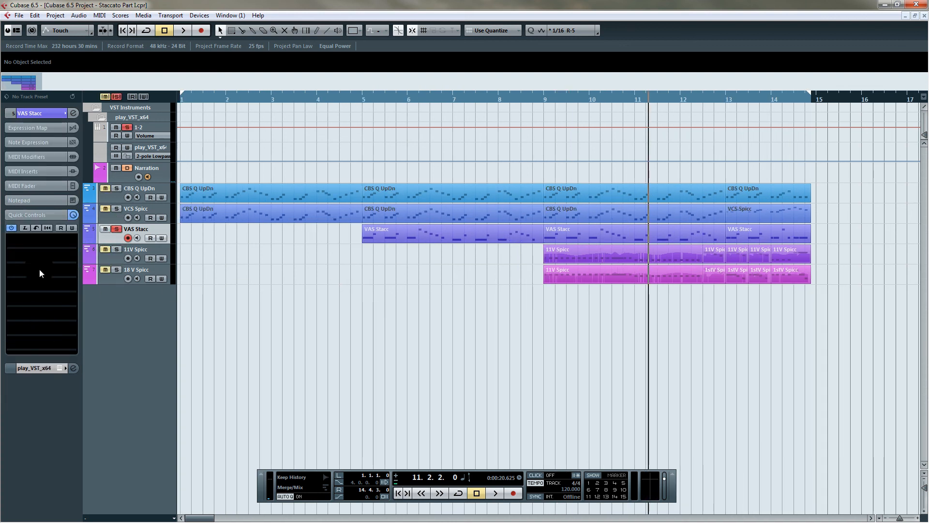
left_click(30, 239)
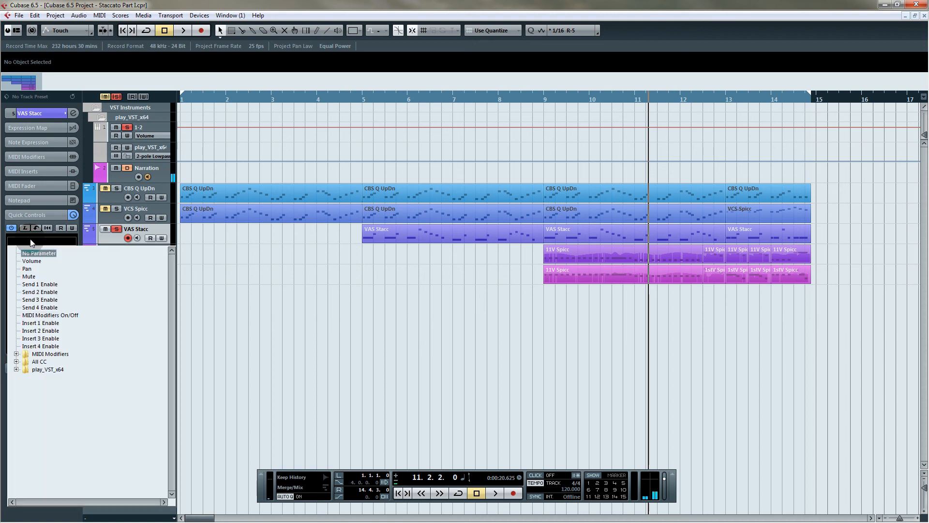
left_click(17, 362)
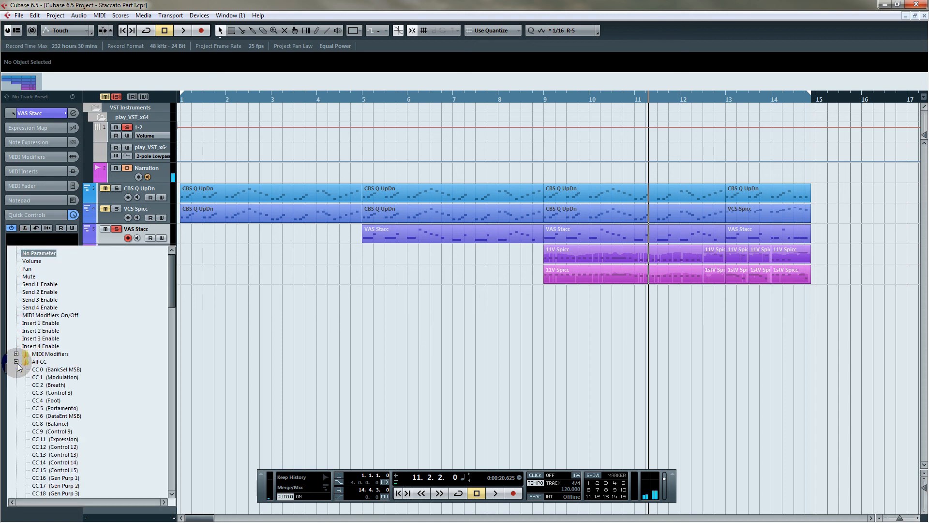
left_click(63, 439)
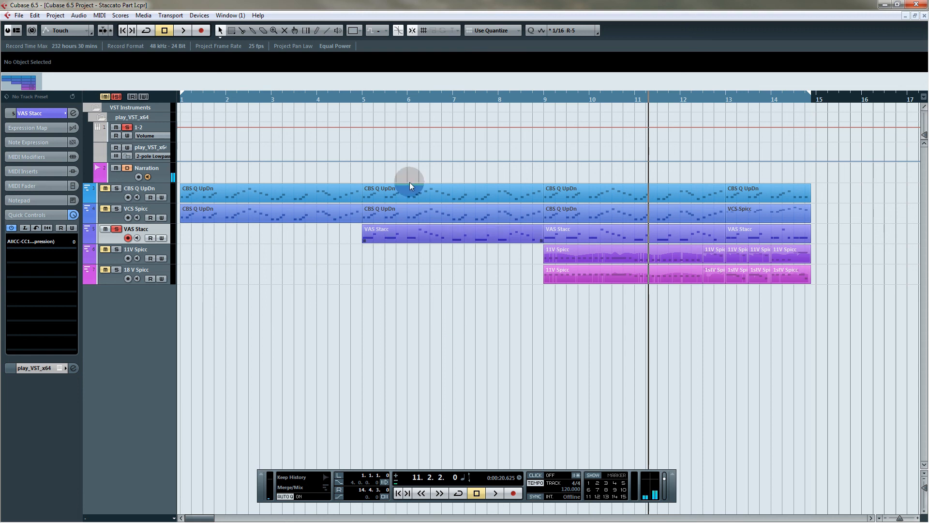
Place the playhead at 4.4.4 and try different VAS Stacc expression levels with playback, ending at 108
left_click(363, 99)
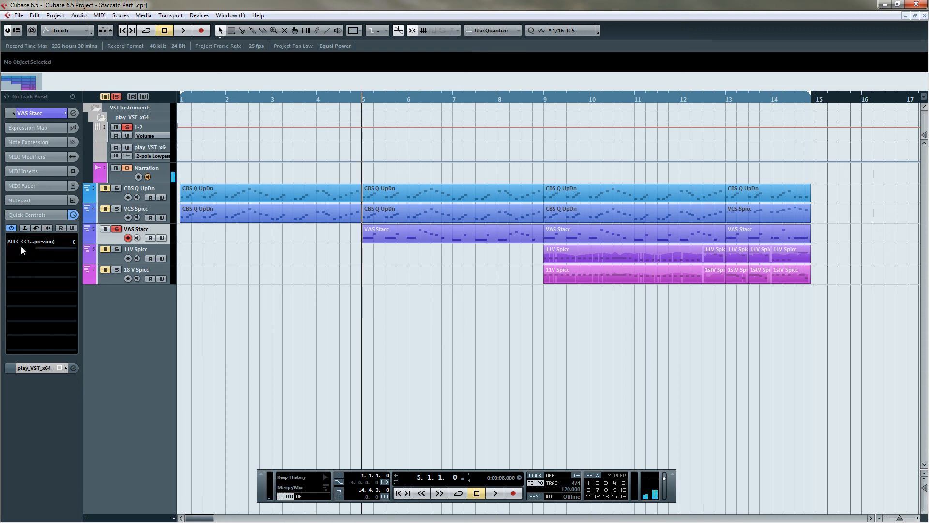
left_click_drag(369, 96, 360, 97)
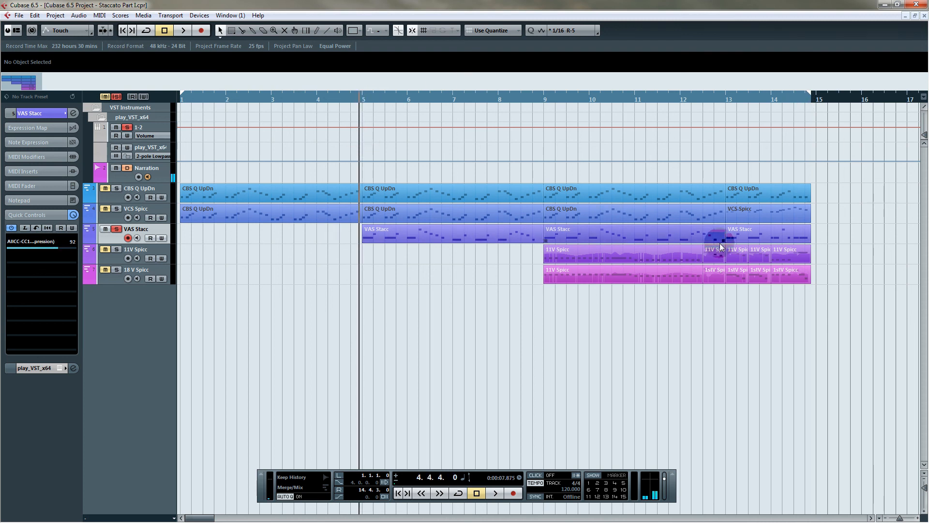
mouse_move(56, 249)
left_mouse_down()
mouse_move(87, 255)
mouse_move(55, 252)
mouse_move(82, 253)
mouse_move(63, 257)
left_mouse_up()
key("space")
left_click(224, 277)
key("space")
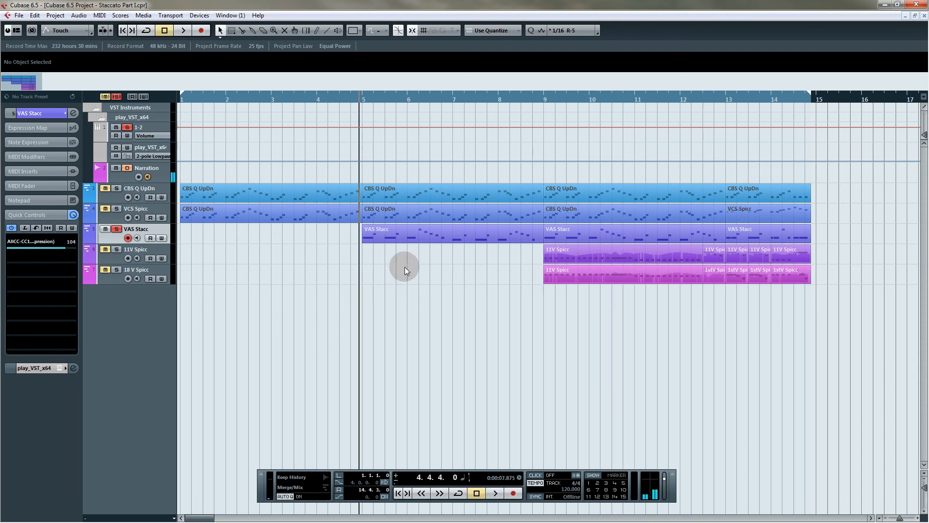
left_click(368, 235)
left_click(386, 273)
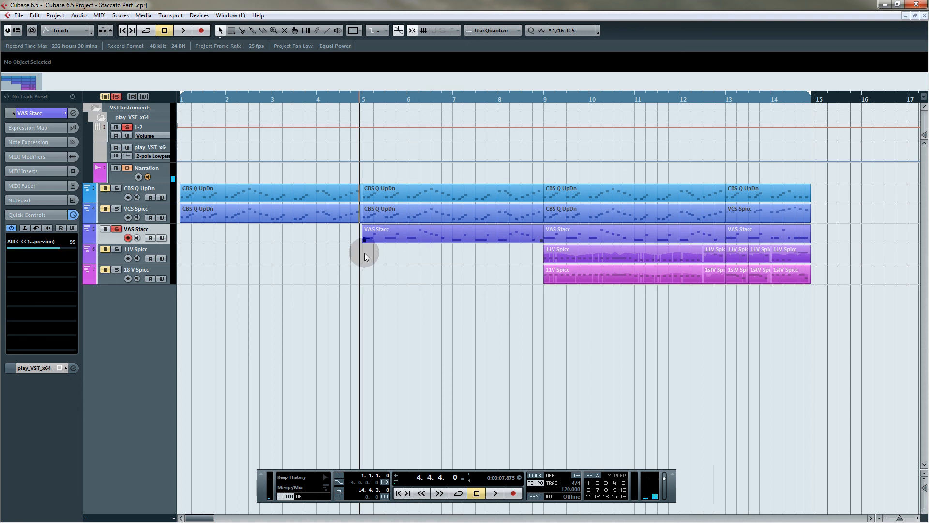
left_click_drag(56, 249, 67, 252)
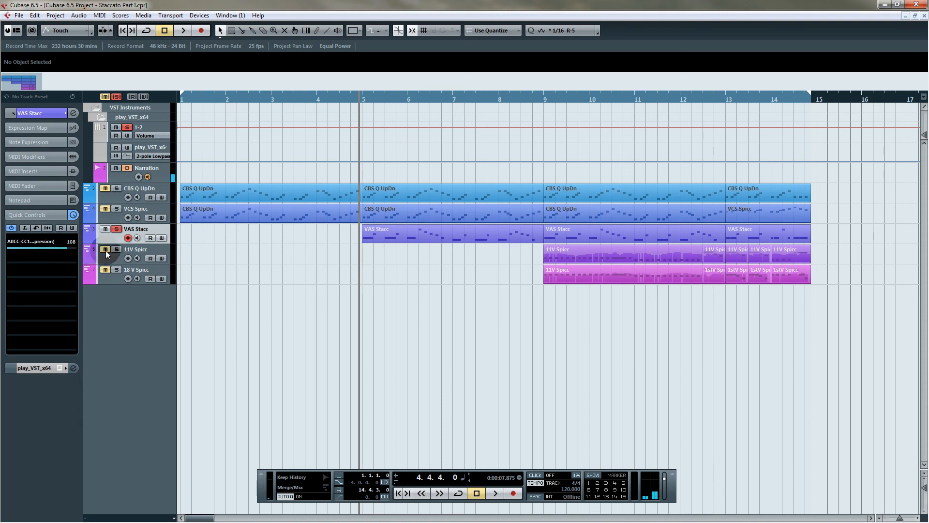
Enable automation read and write on VAS Stacc and record live expression changes during playback through bar 14
left_click(72, 228)
left_click(60, 228)
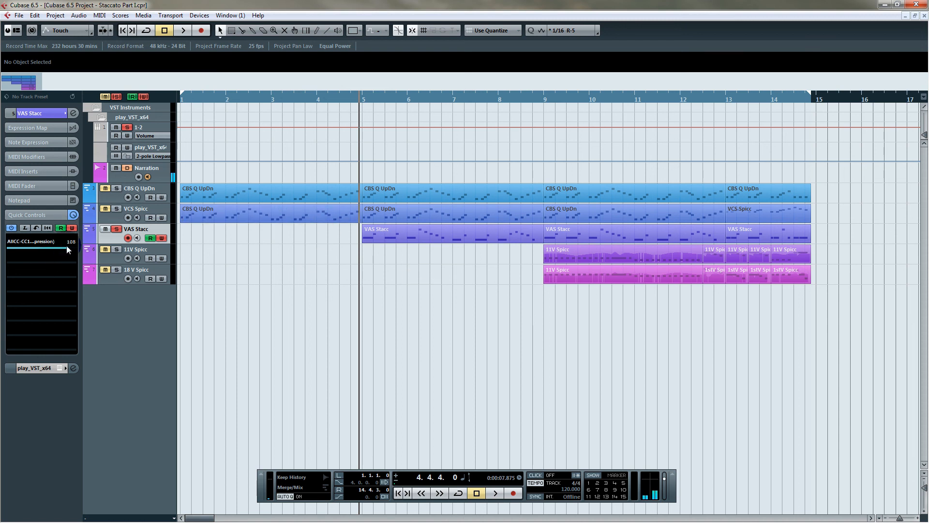
left_click_drag(67, 250, 88, 264)
key("space")
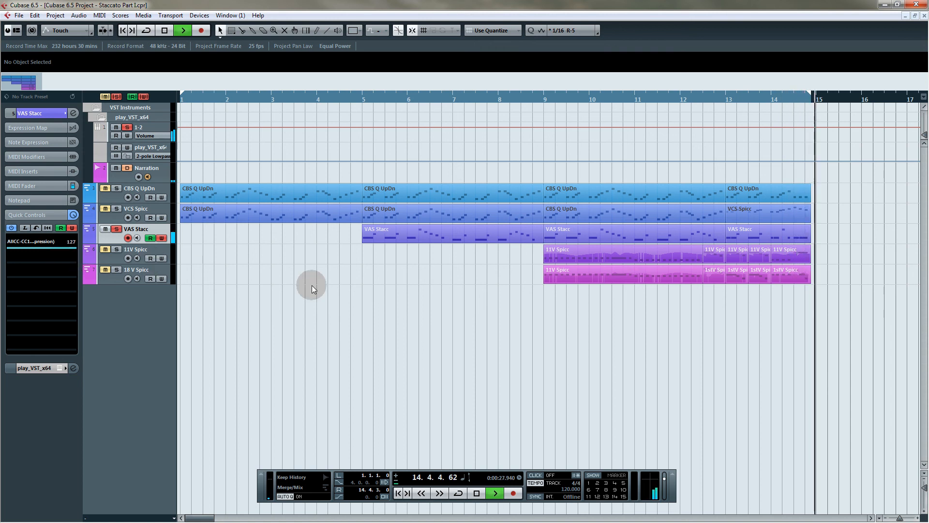
key("space")
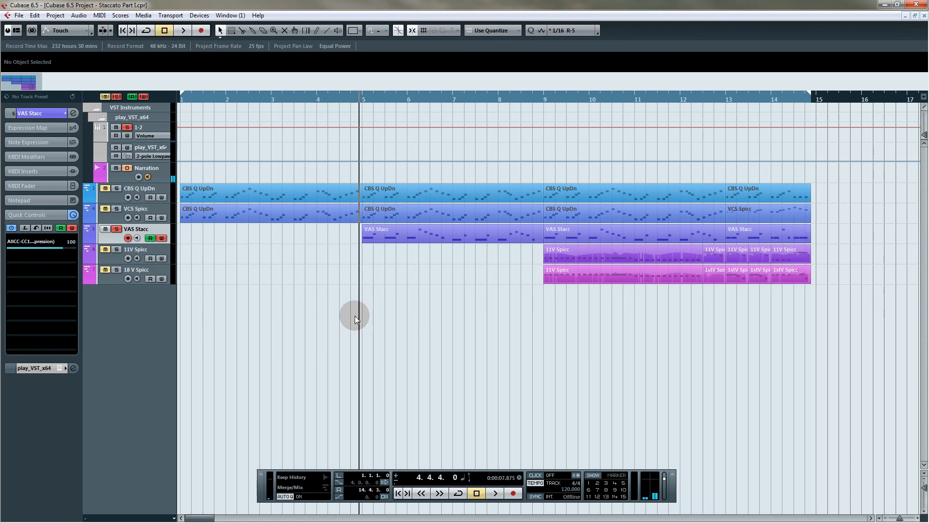
Clear the VAS Stacc solo so all string tracks sound, and select the VCS Spicc track
left_click(114, 229)
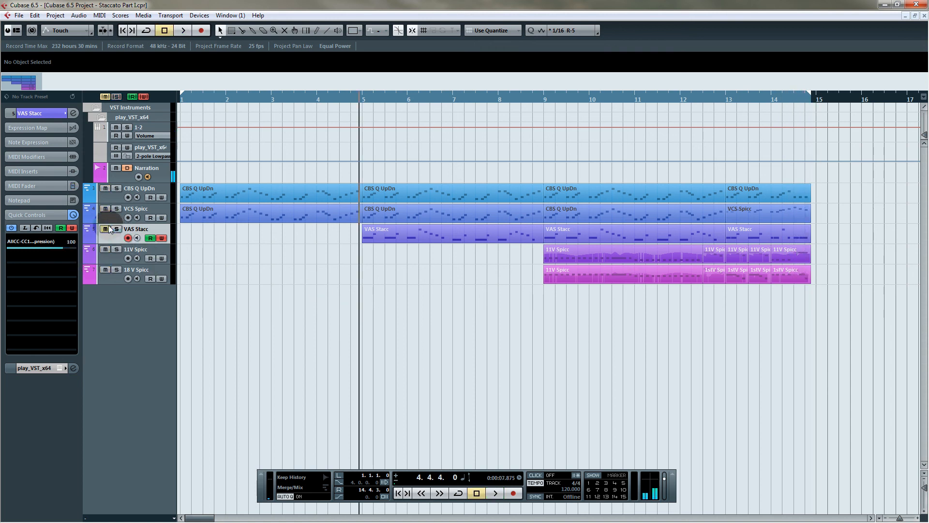
left_click(112, 219)
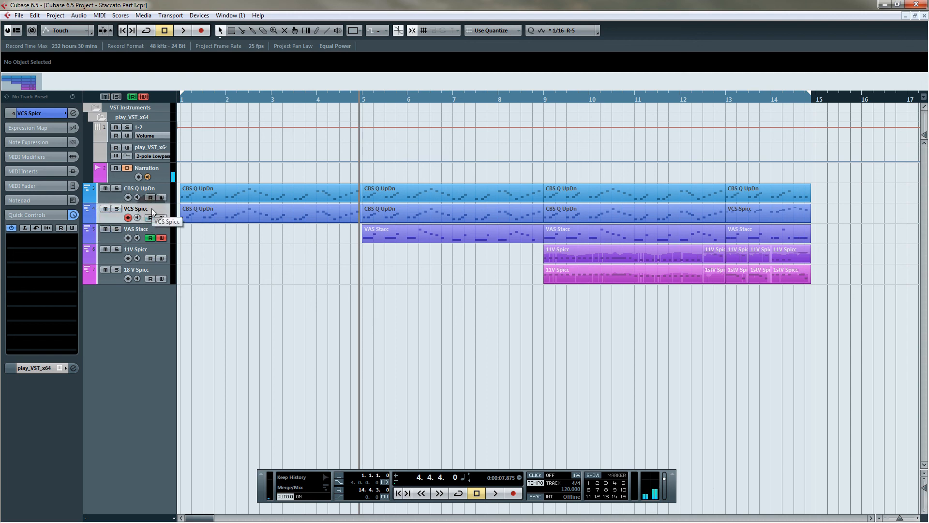
left_click(160, 268)
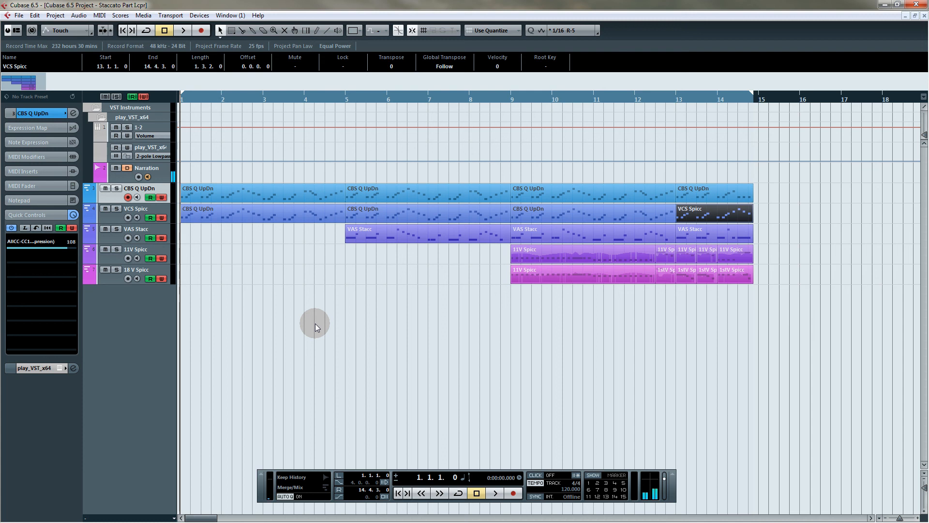
Reveal the 18 V Spicc automation, hide its Volume lane to examine the recorded expression curve, and collapse the automation again
left_click(165, 275)
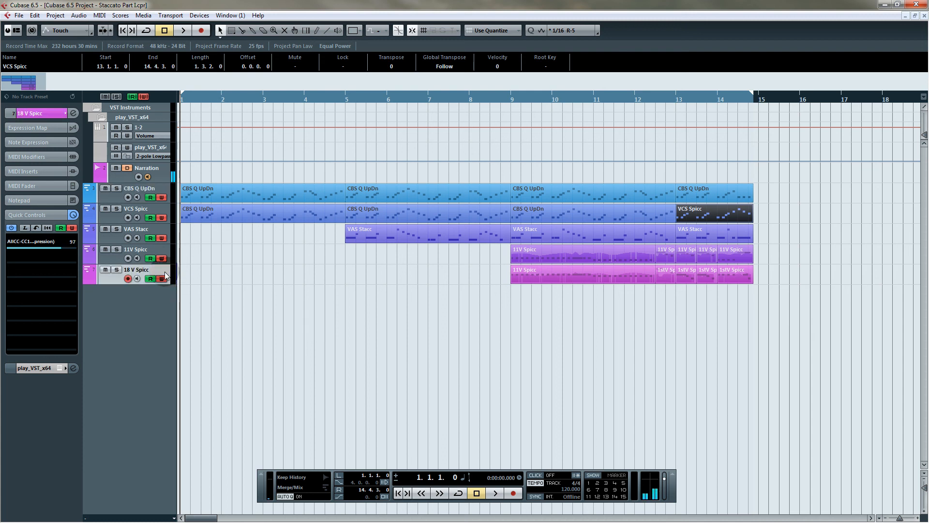
left_click(92, 281)
left_click(92, 301)
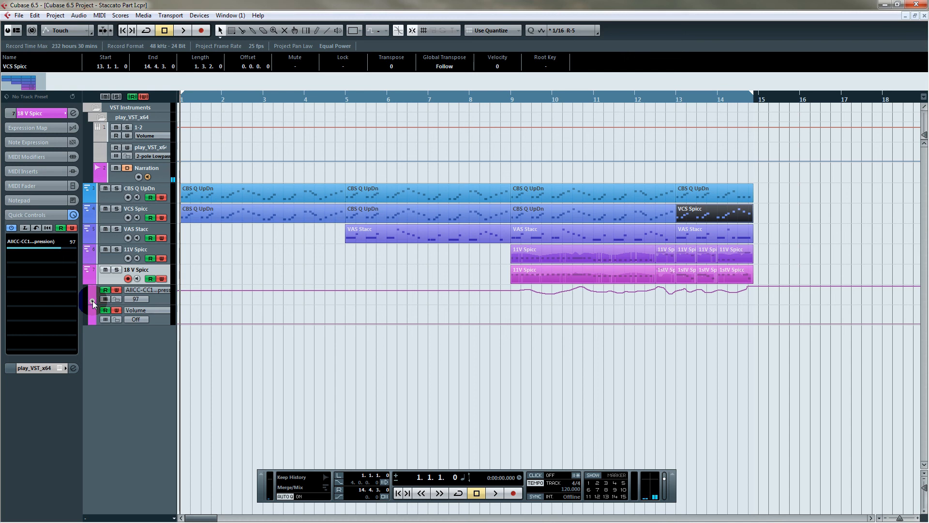
left_click(93, 308)
left_click(524, 290)
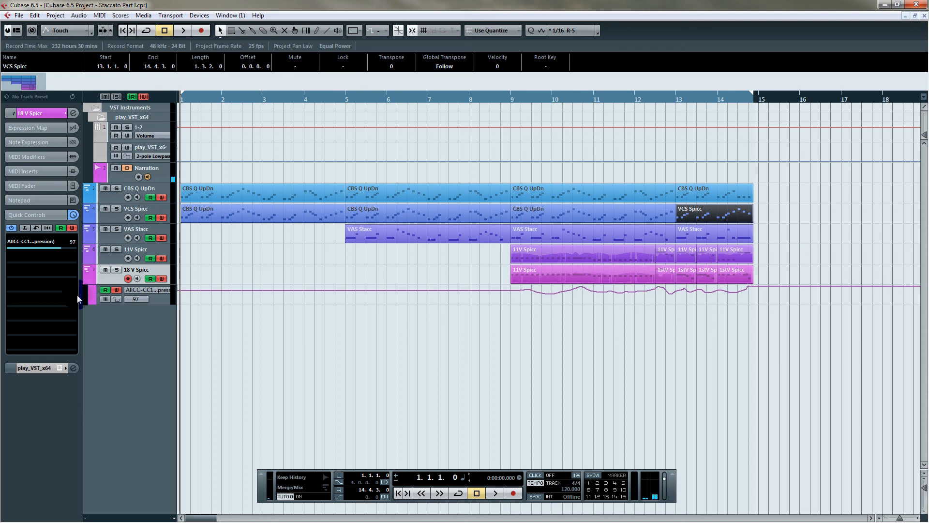
left_click(88, 282)
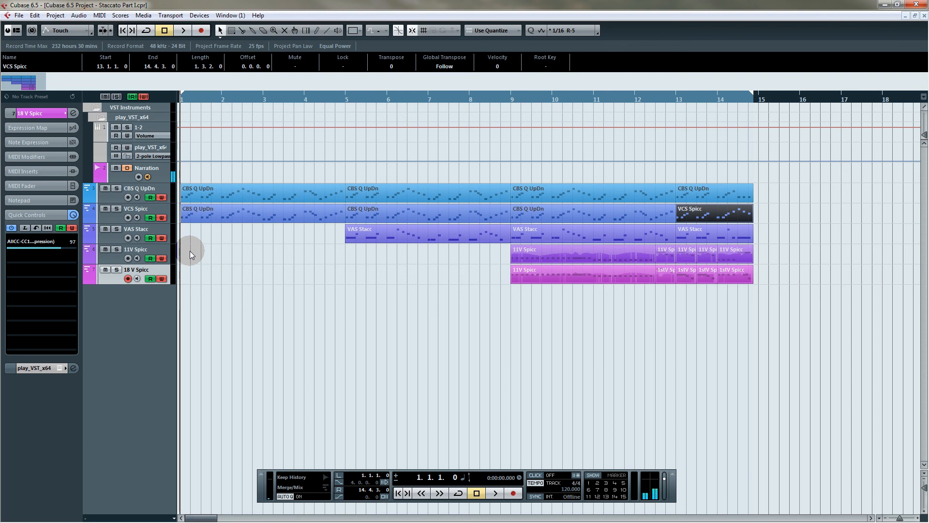
Deselect the VCS Spicc part and play the whole arrangement from bar 1 through bar 14
left_click(209, 339)
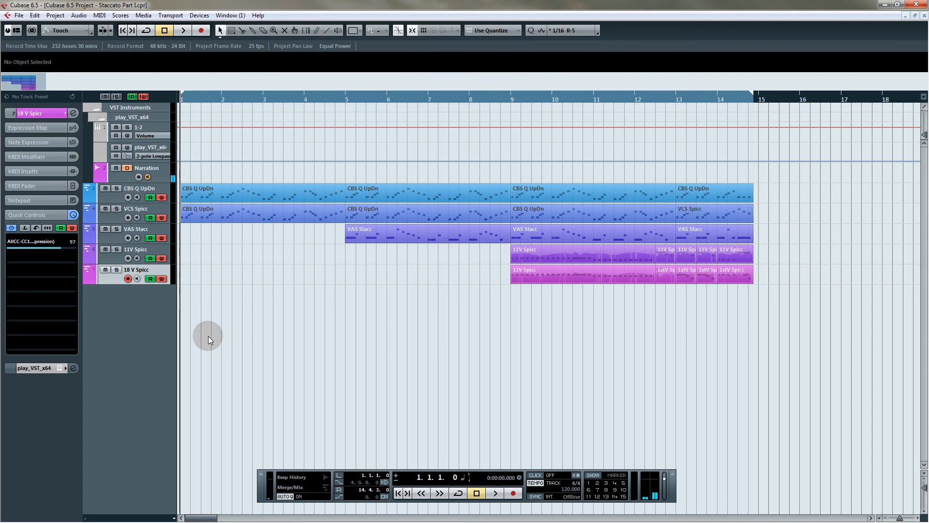
key("space")
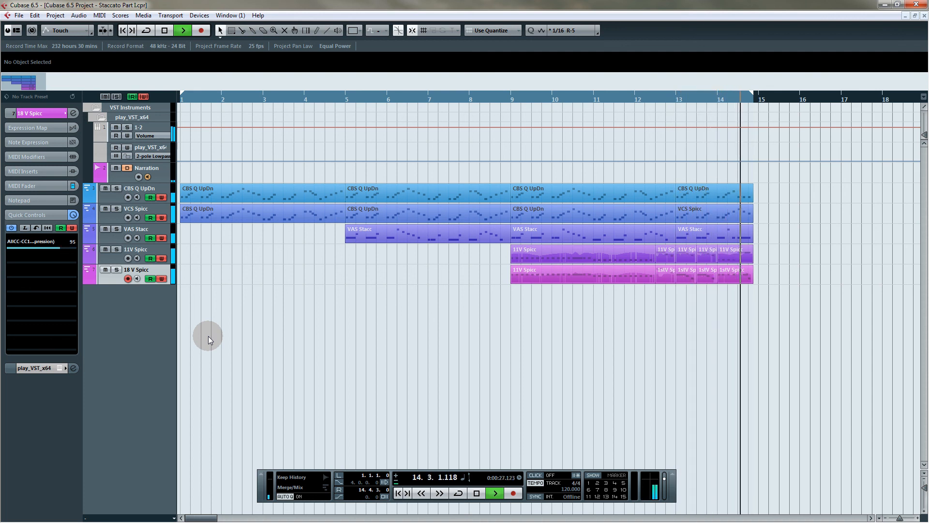
key("space")
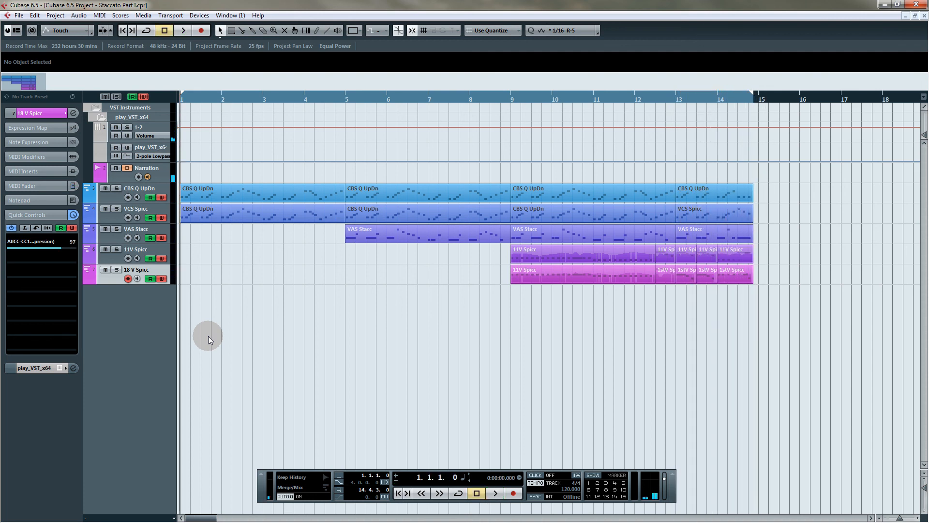